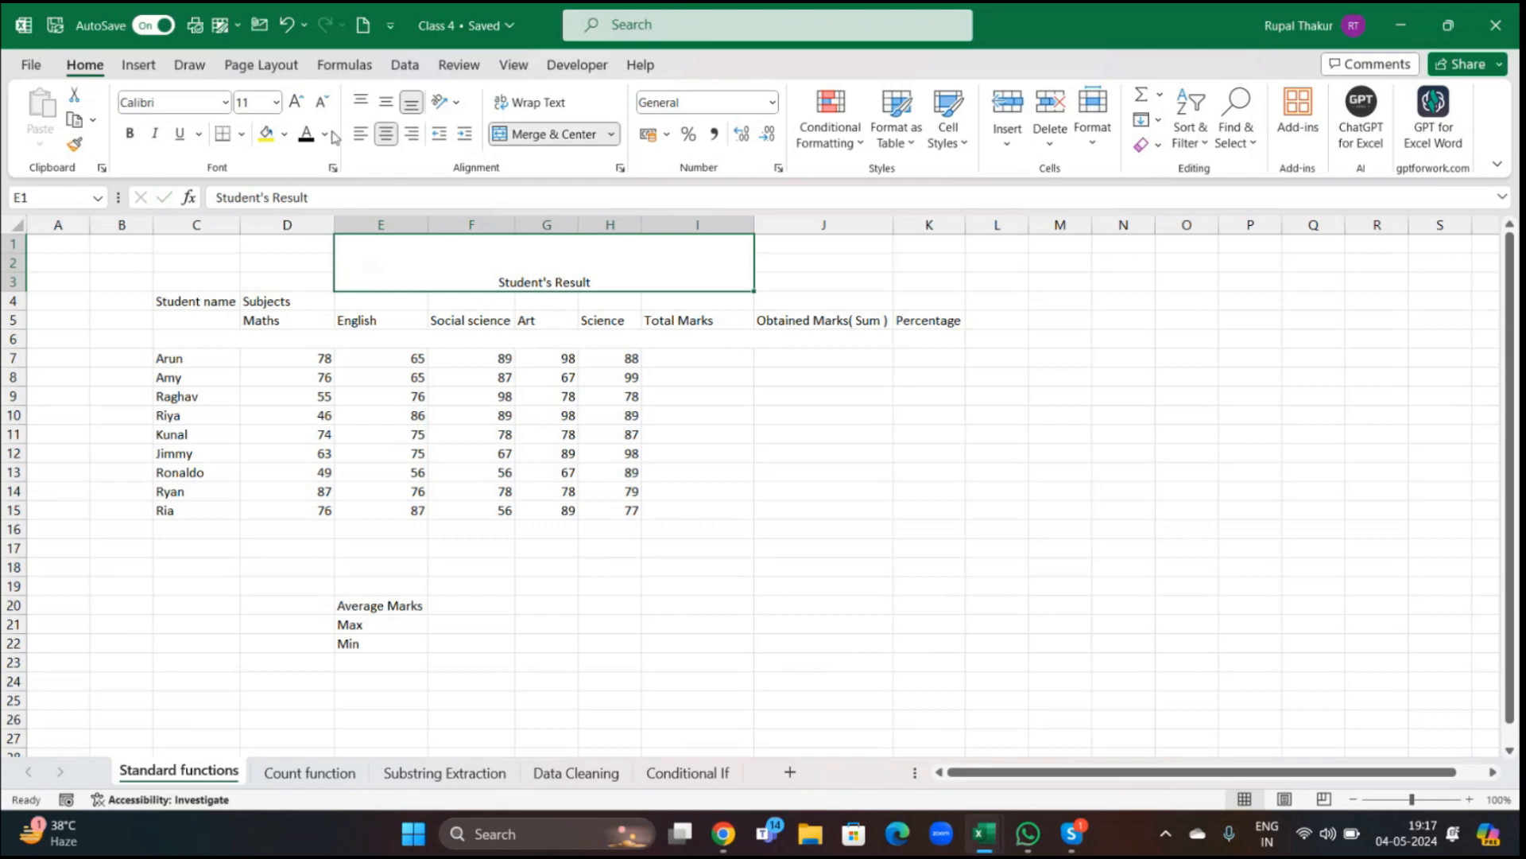
Give the merged Student's Result title cell a yellow fill and make its text bold and blue
{"action": "left_click", "coordinate": [266, 133]}
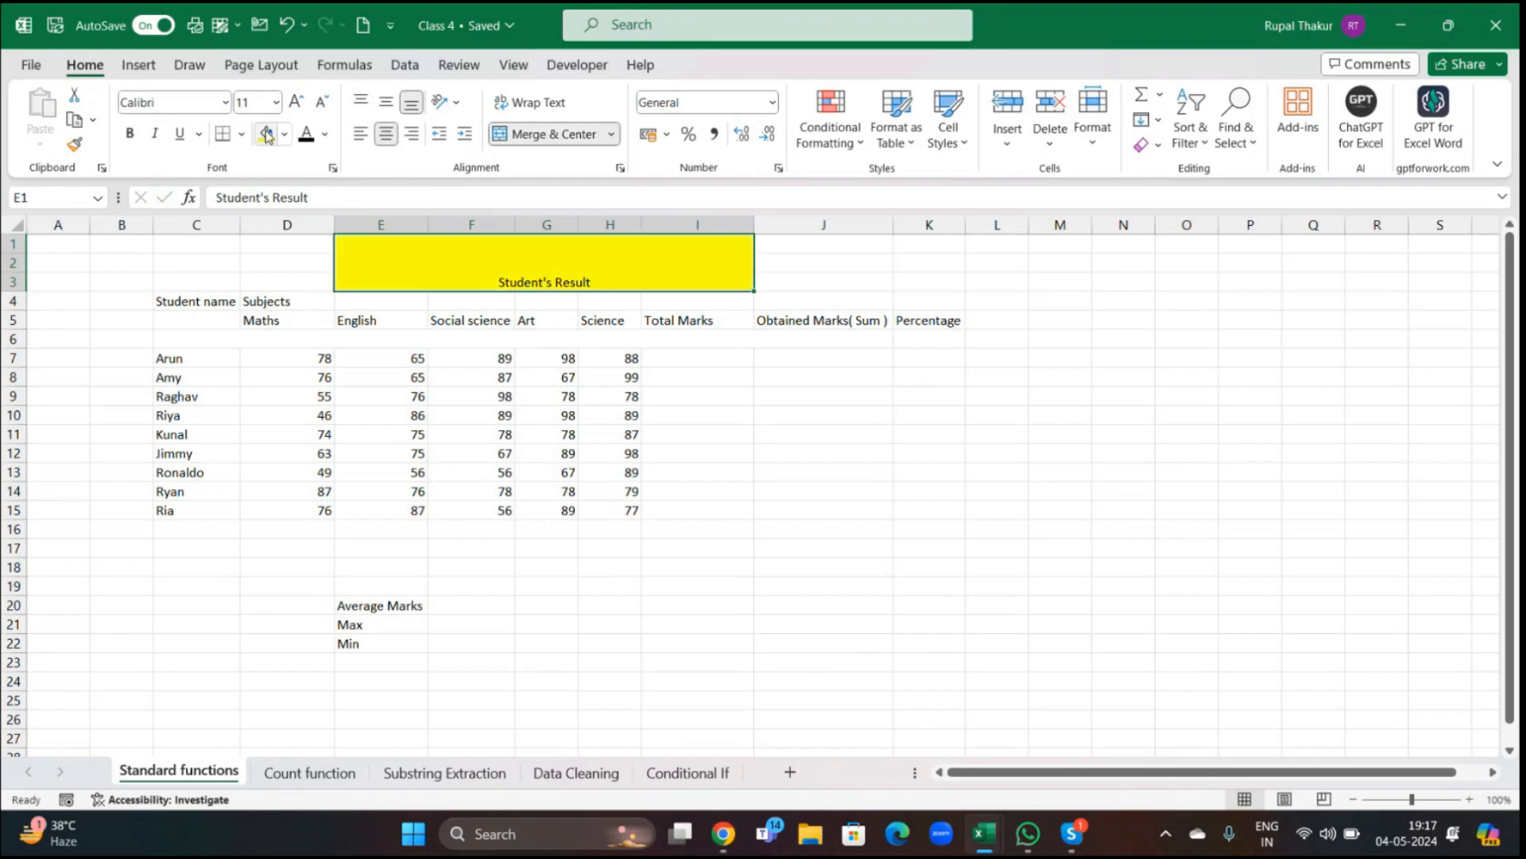
{"action": "left_click", "coordinate": [325, 134]}
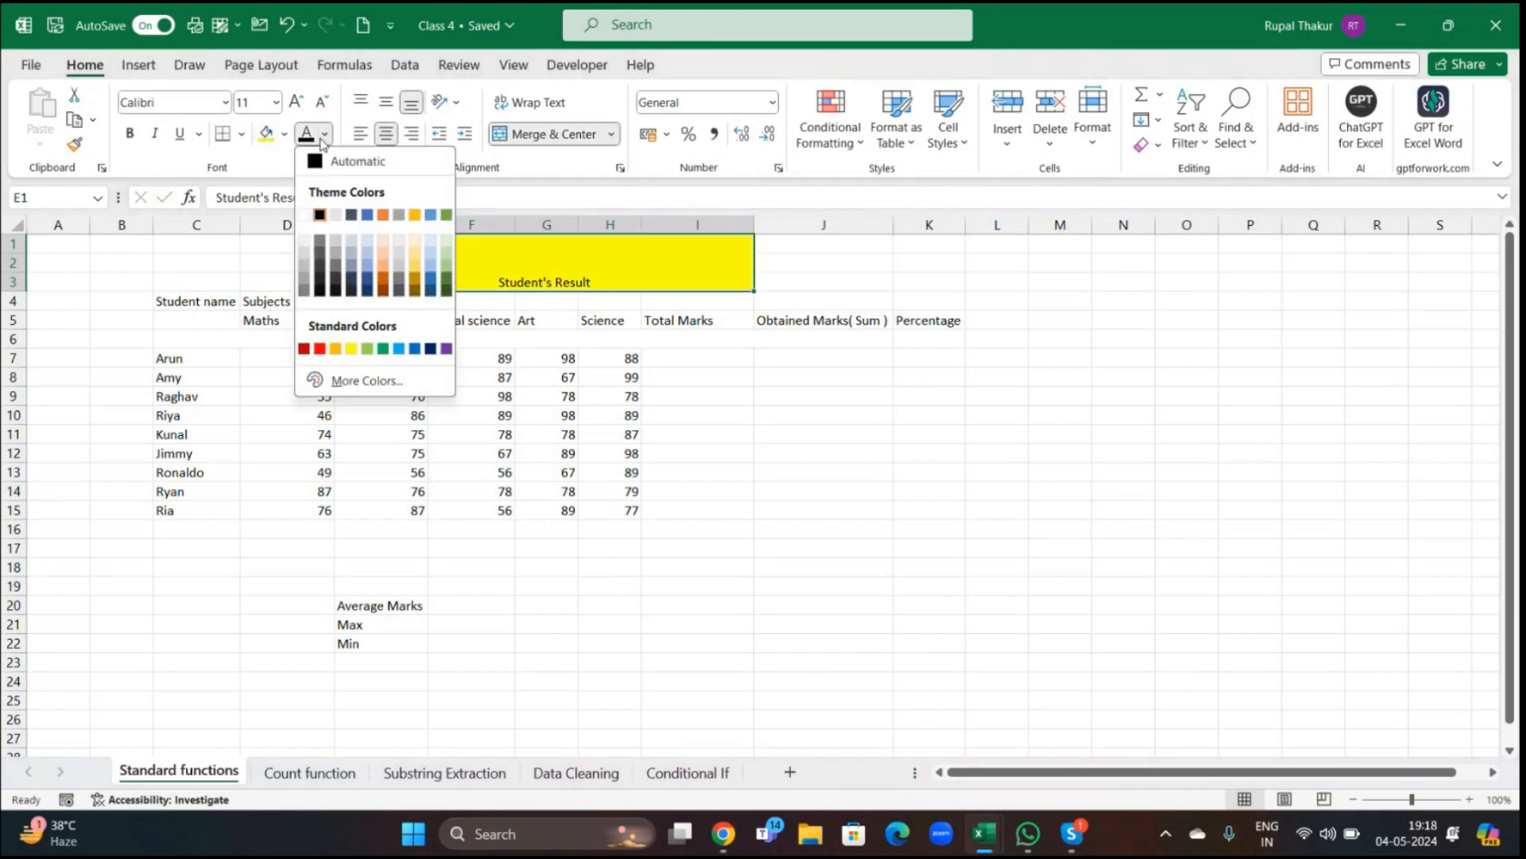
{"action": "left_click", "coordinate": [366, 271]}
{"action": "left_click", "coordinate": [131, 134]}
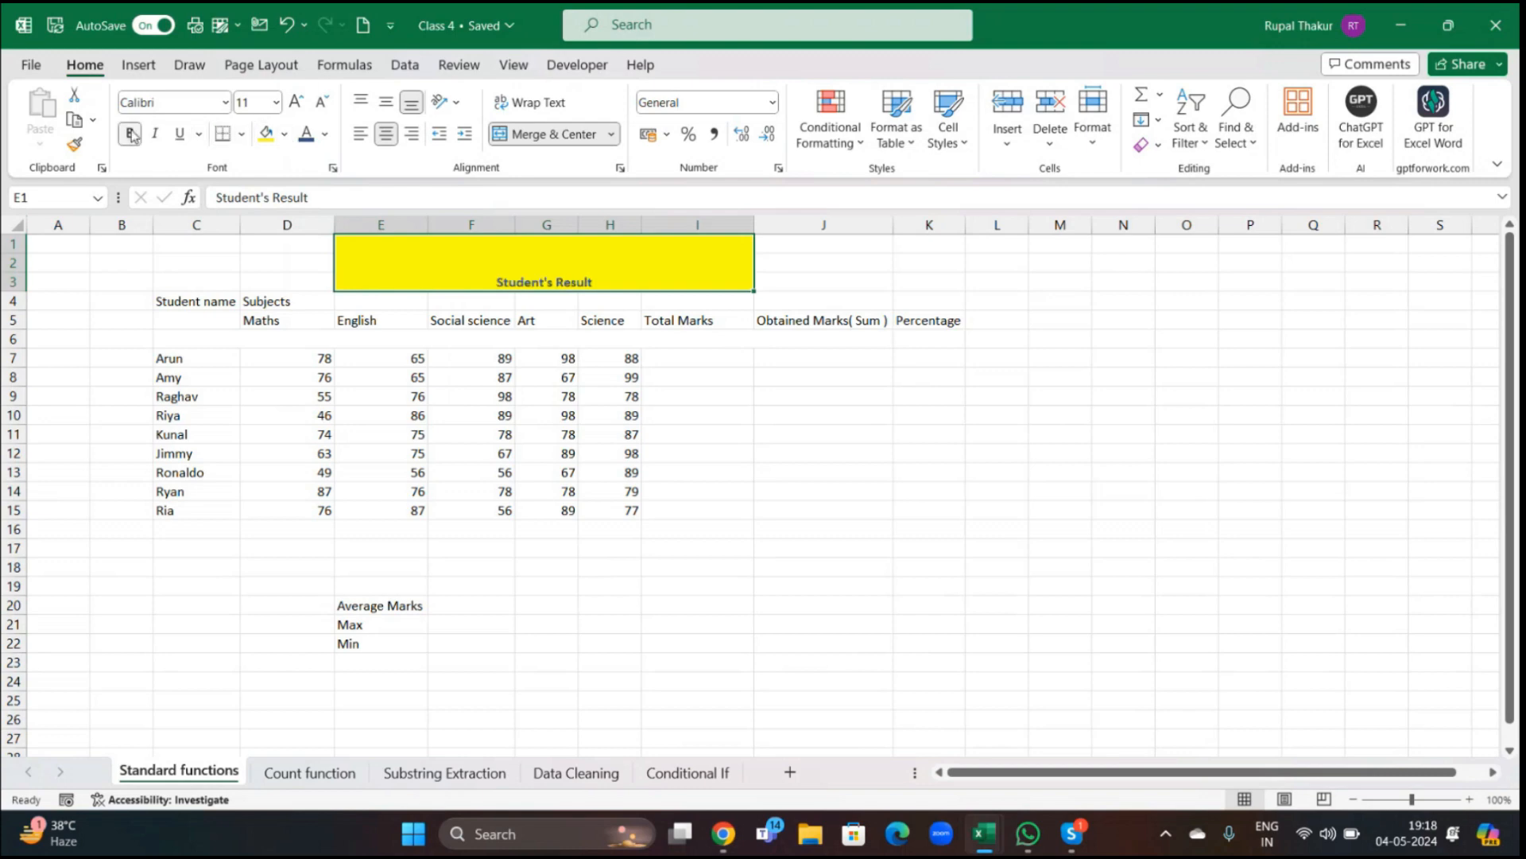
Enlarge the font of the Student's Result title by eight size increments
{"action": "left_click", "coordinate": [295, 103]}
{"action": "left_click", "coordinate": [295, 103]}
{"action": "left_click", "coordinate": [295, 103]}
{"action": "left_click", "coordinate": [295, 103]}
{"action": "left_click", "coordinate": [295, 102]}
{"action": "left_click", "coordinate": [295, 103]}
{"action": "left_click", "coordinate": [295, 103]}
{"action": "left_click", "coordinate": [295, 103]}
{"action": "left_click", "coordinate": [663, 608]}
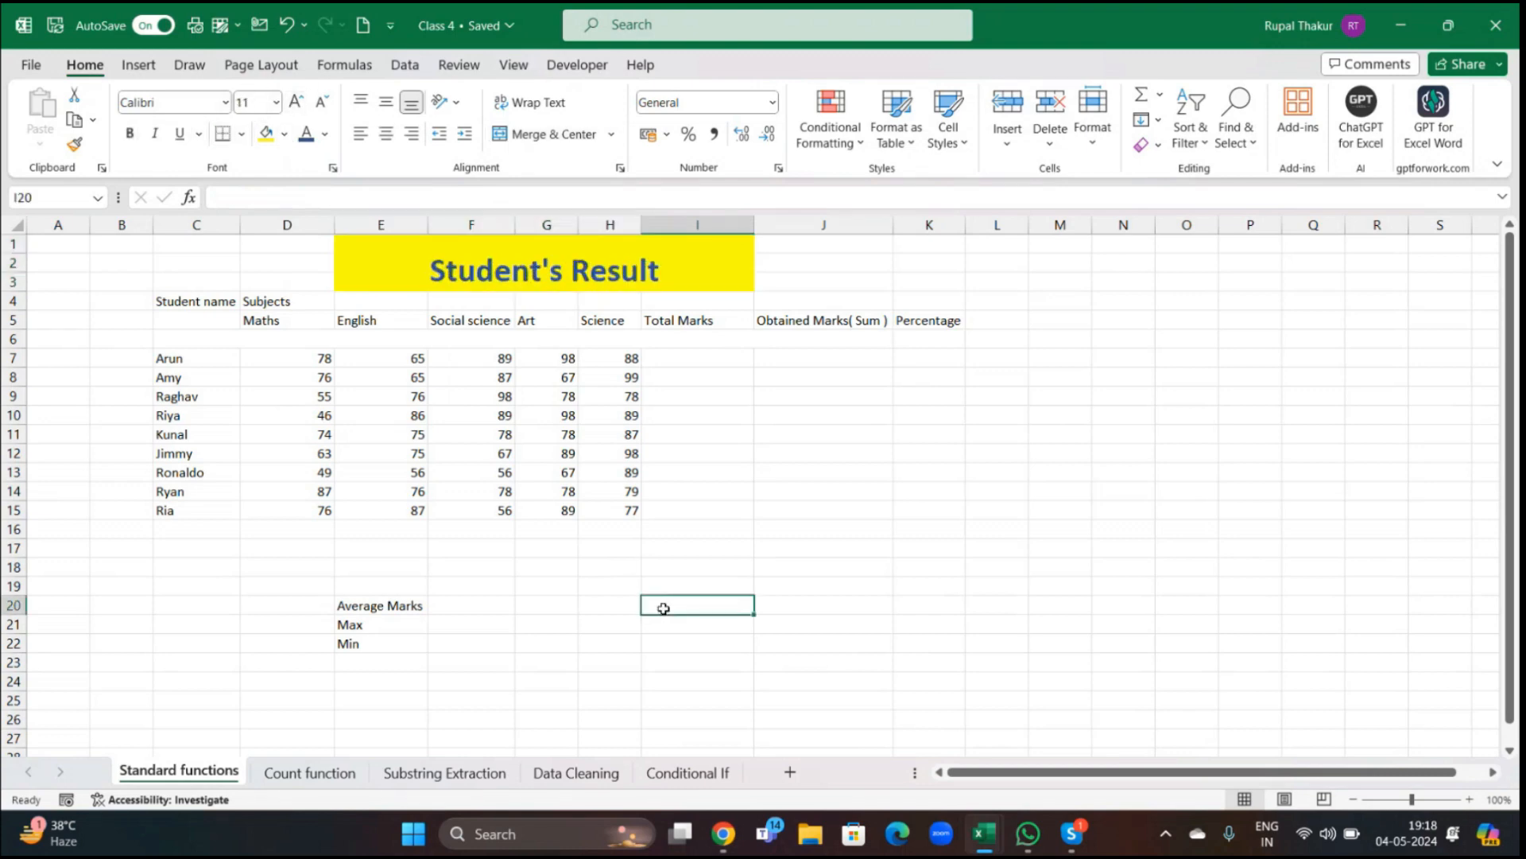
Make the Student name and Subjects headers in C4:D4 bold and blue with font size 12
{"action": "left_click", "coordinate": [158, 299]}
{"action": "left_click_drag", "start_coordinate": [158, 299], "coordinate": [274, 300]}
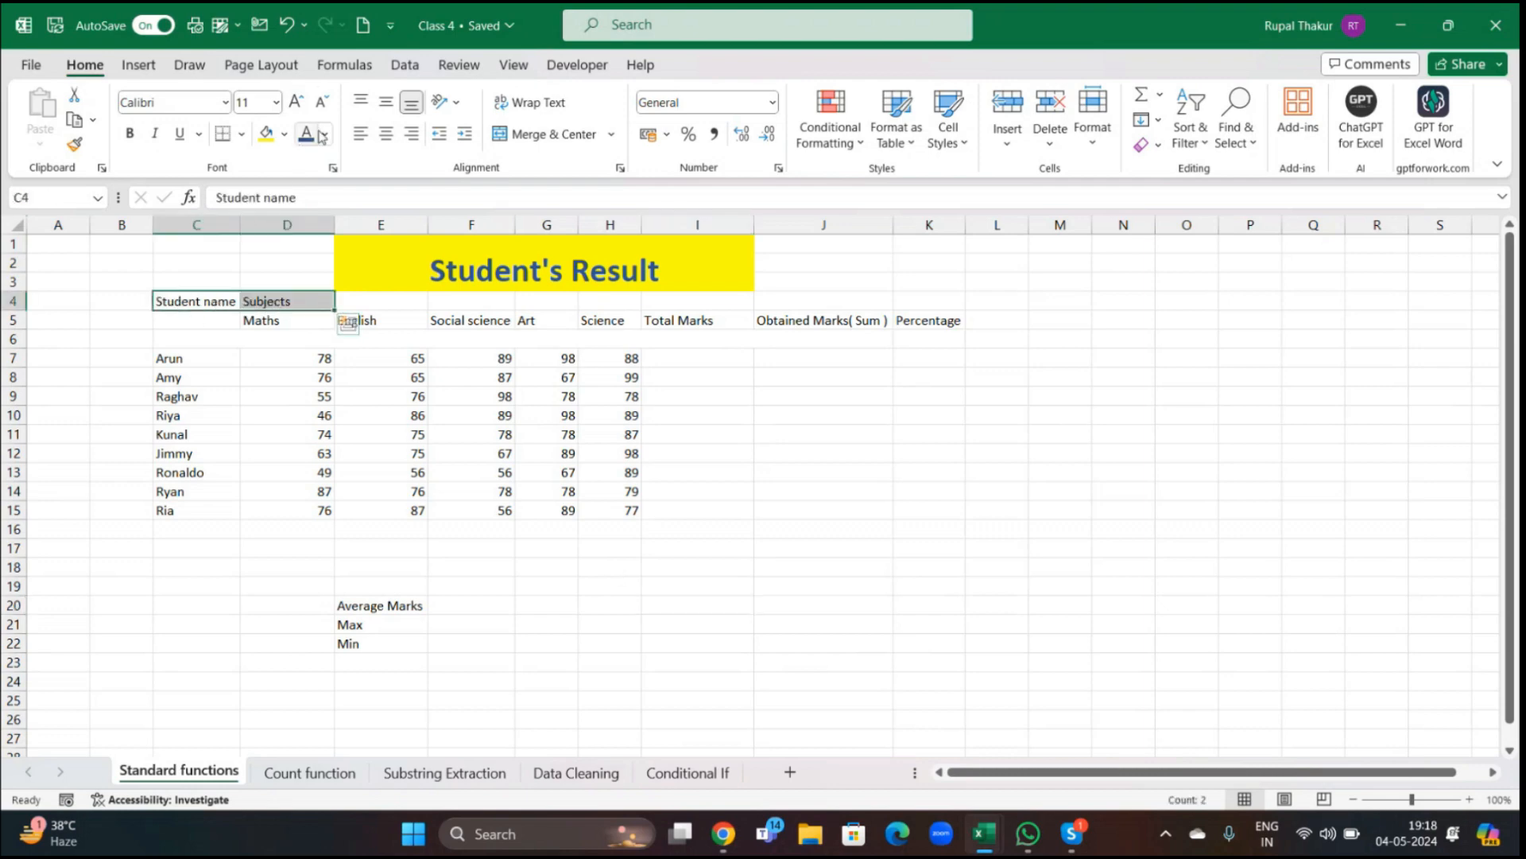
{"action": "left_click", "coordinate": [130, 134]}
{"action": "left_click", "coordinate": [295, 102]}
Autofit the width of column C so the Student name header fits
{"action": "left_click", "coordinate": [266, 381]}
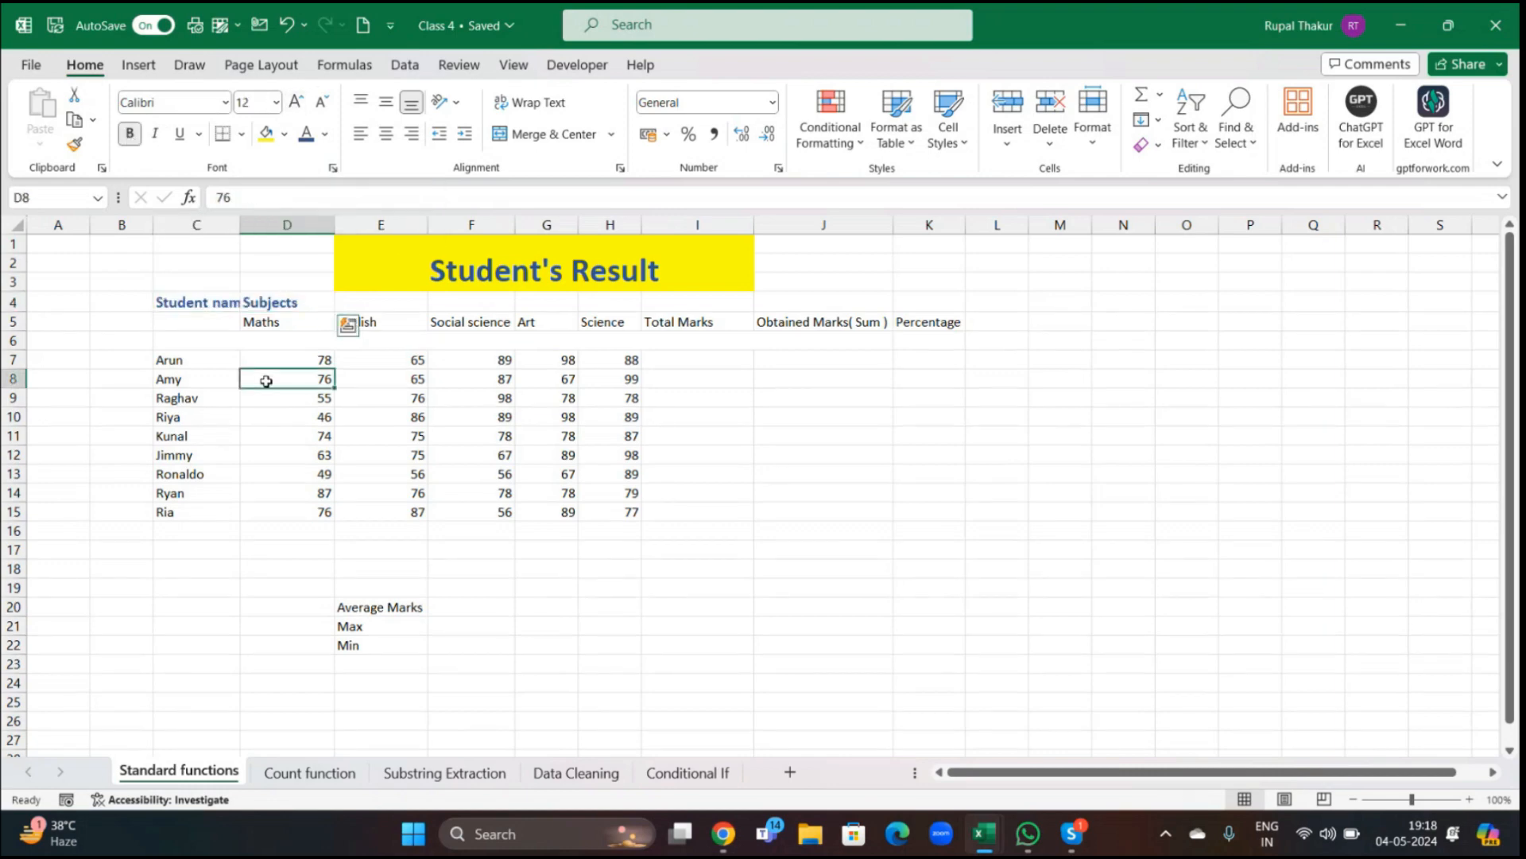
{"action": "left_click", "coordinate": [246, 242]}
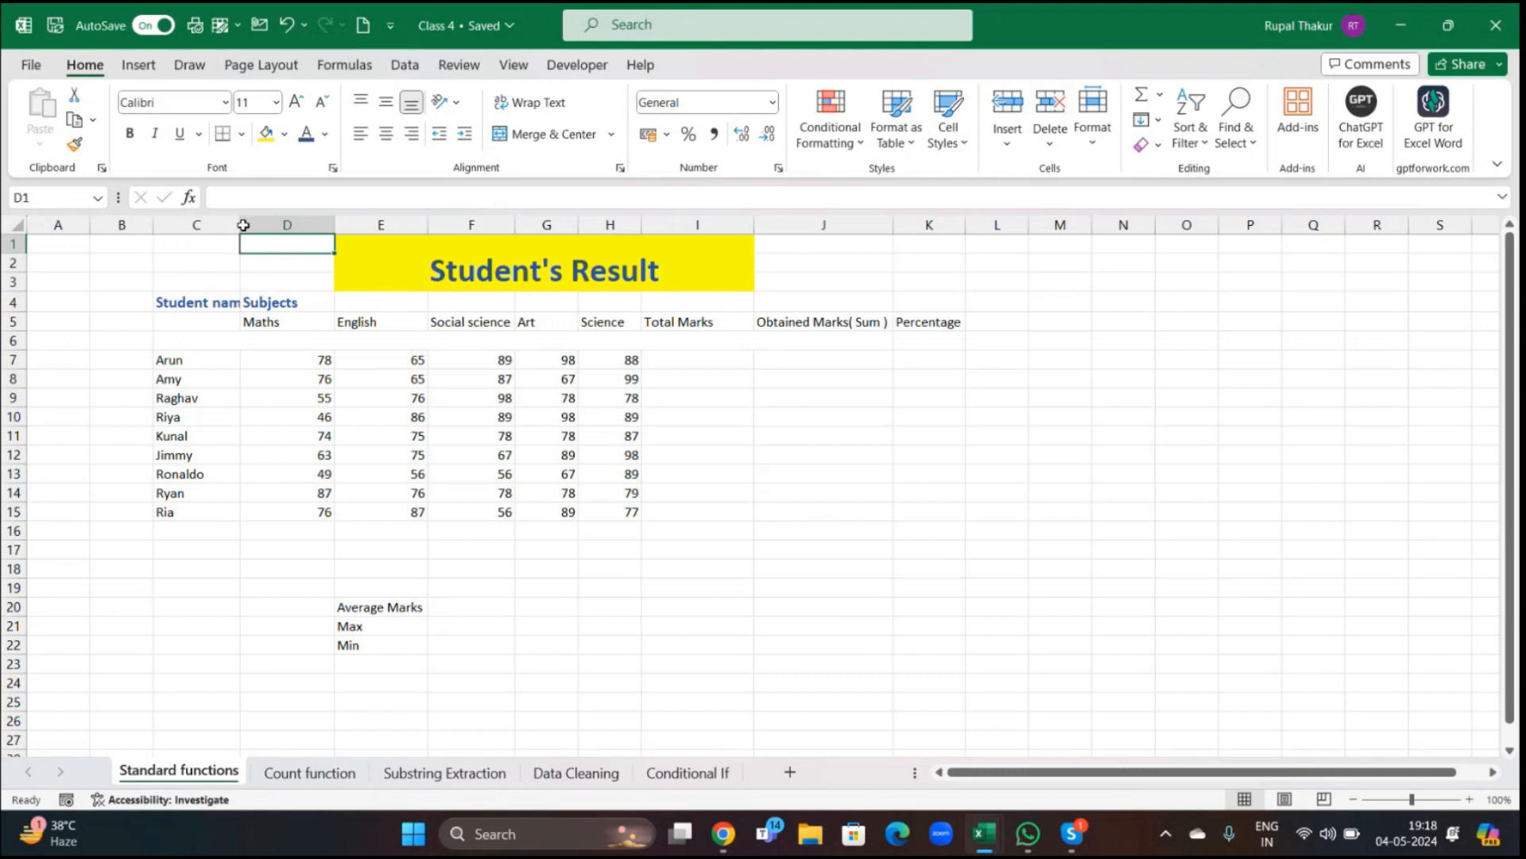
{"action": "double_click", "coordinate": [243, 225]}
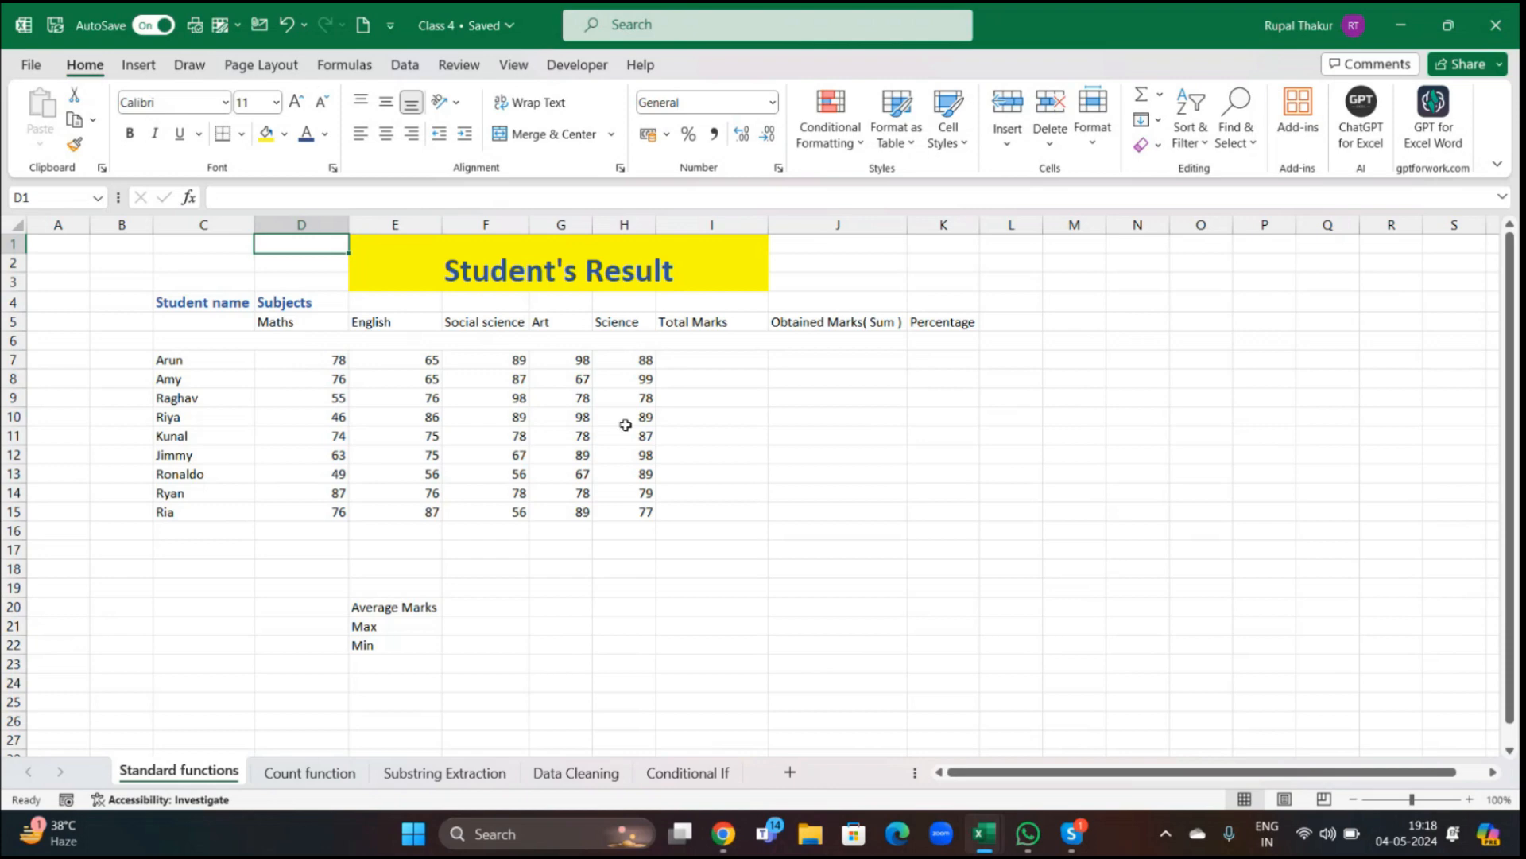
Enter 500 as the Total Marks in I7 and copy it down to I15
{"action": "left_click", "coordinate": [704, 360]}
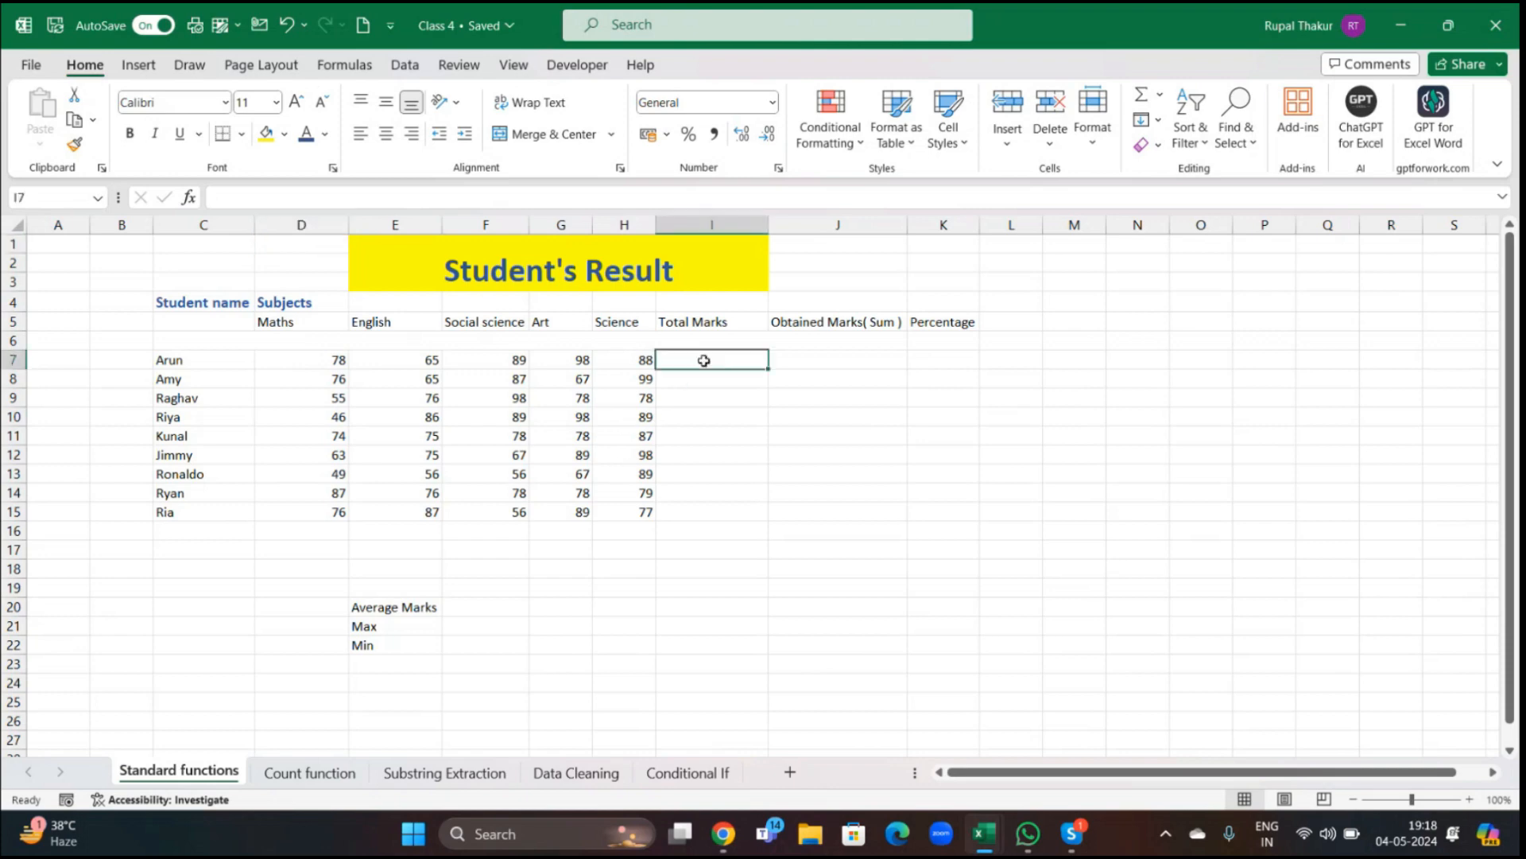
{"action": "type", "text": "500"}
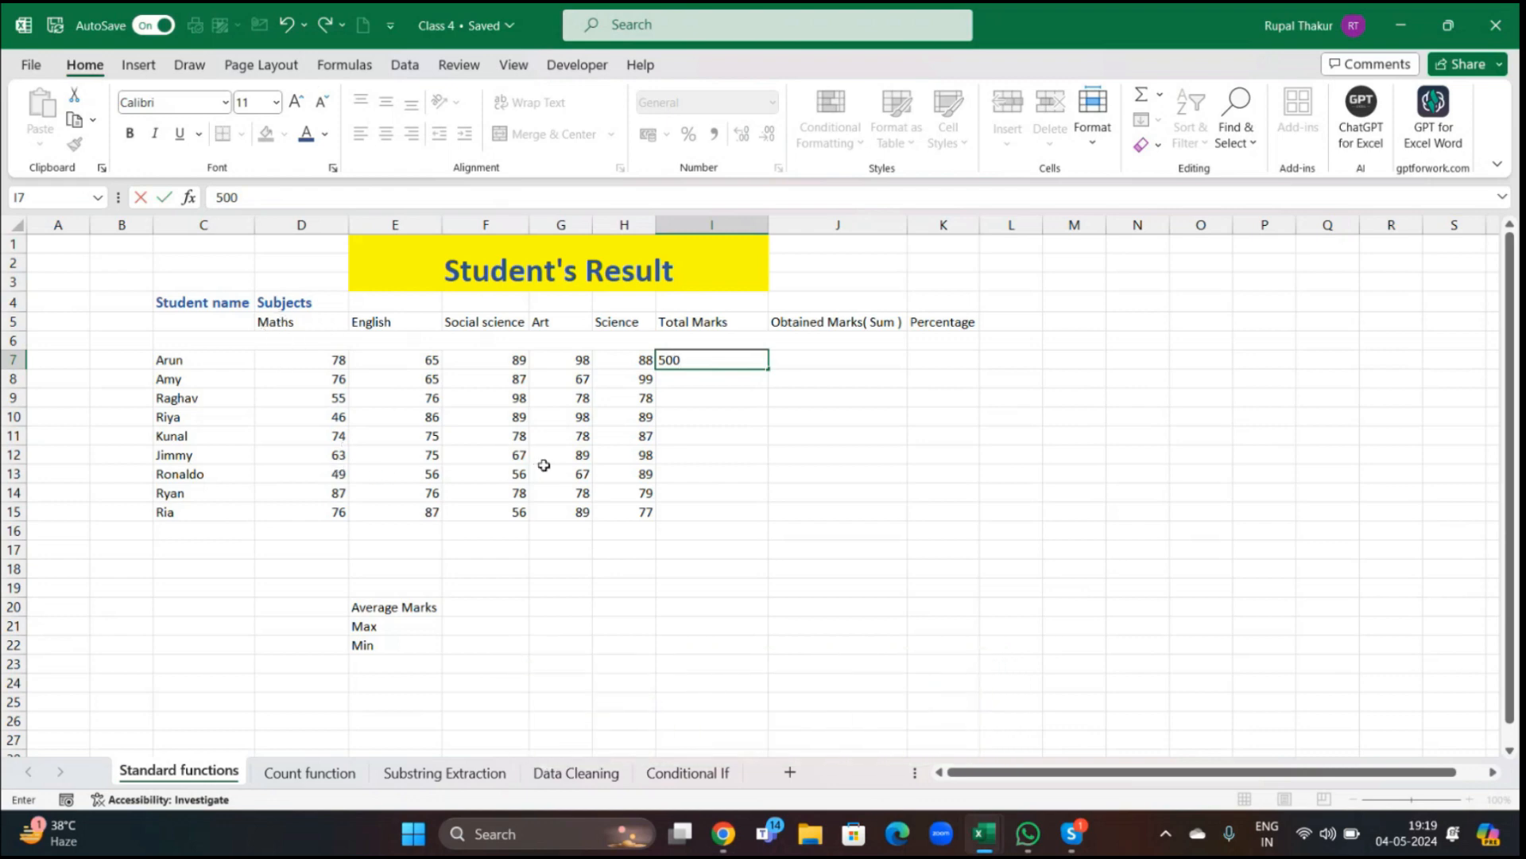
{"action": "left_click", "coordinate": [808, 488]}
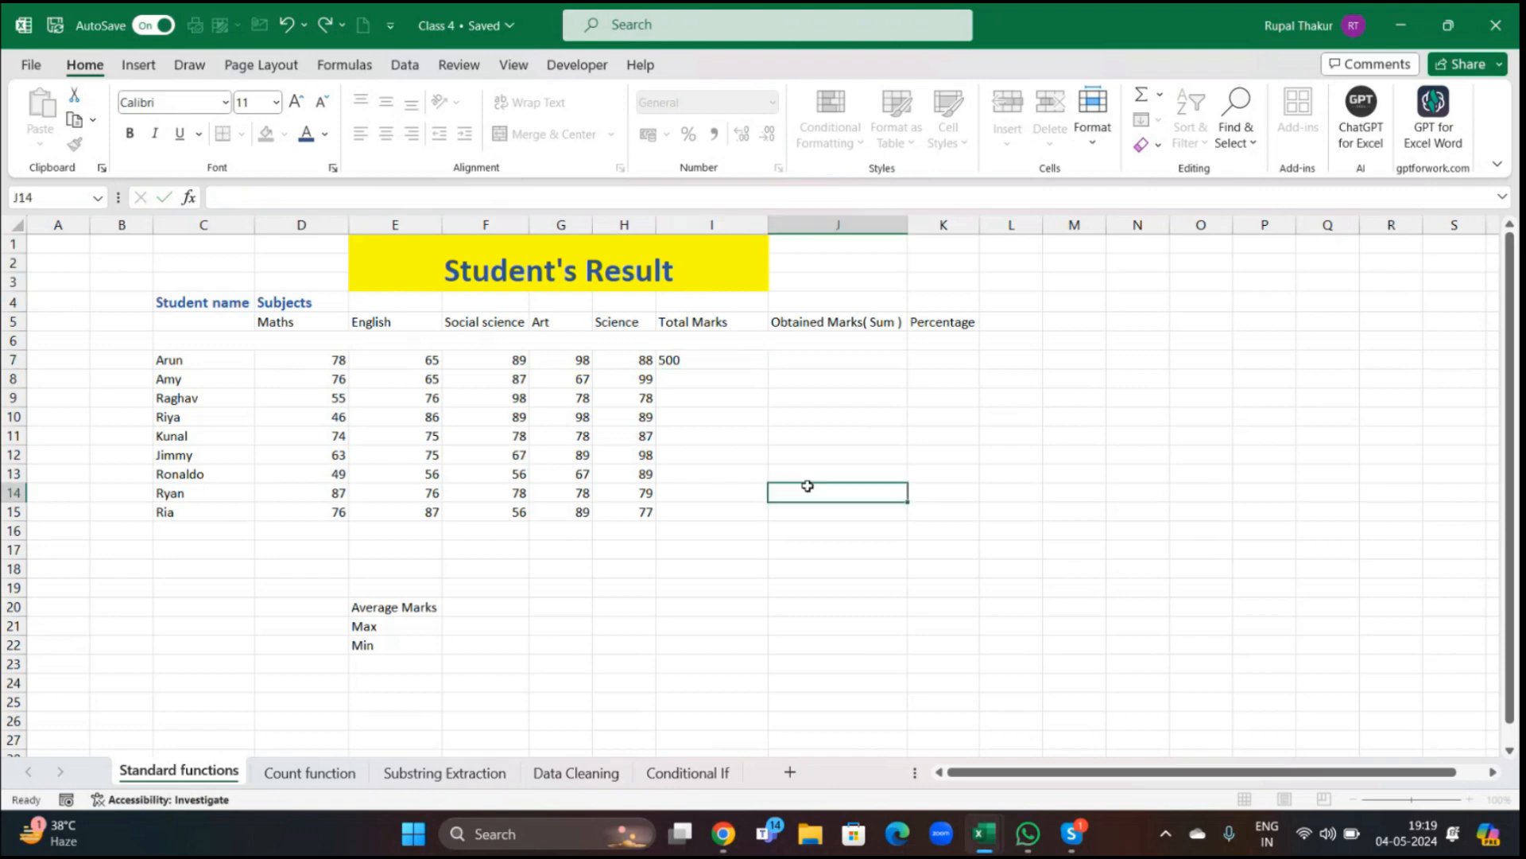
{"action": "left_click", "coordinate": [688, 357]}
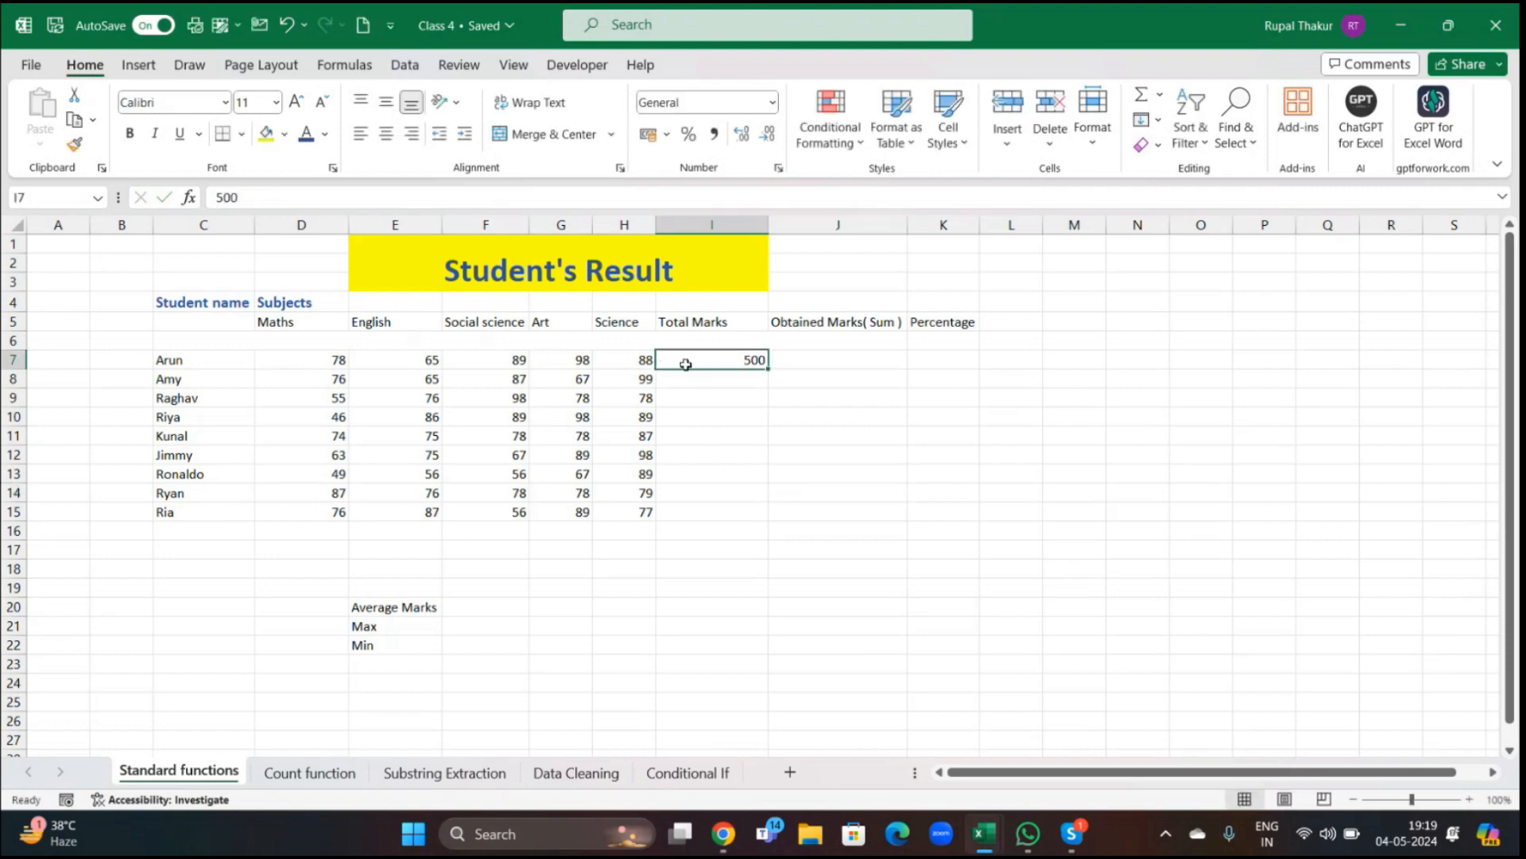
{"action": "left_click_drag", "start_coordinate": [767, 369], "coordinate": [767, 521]}
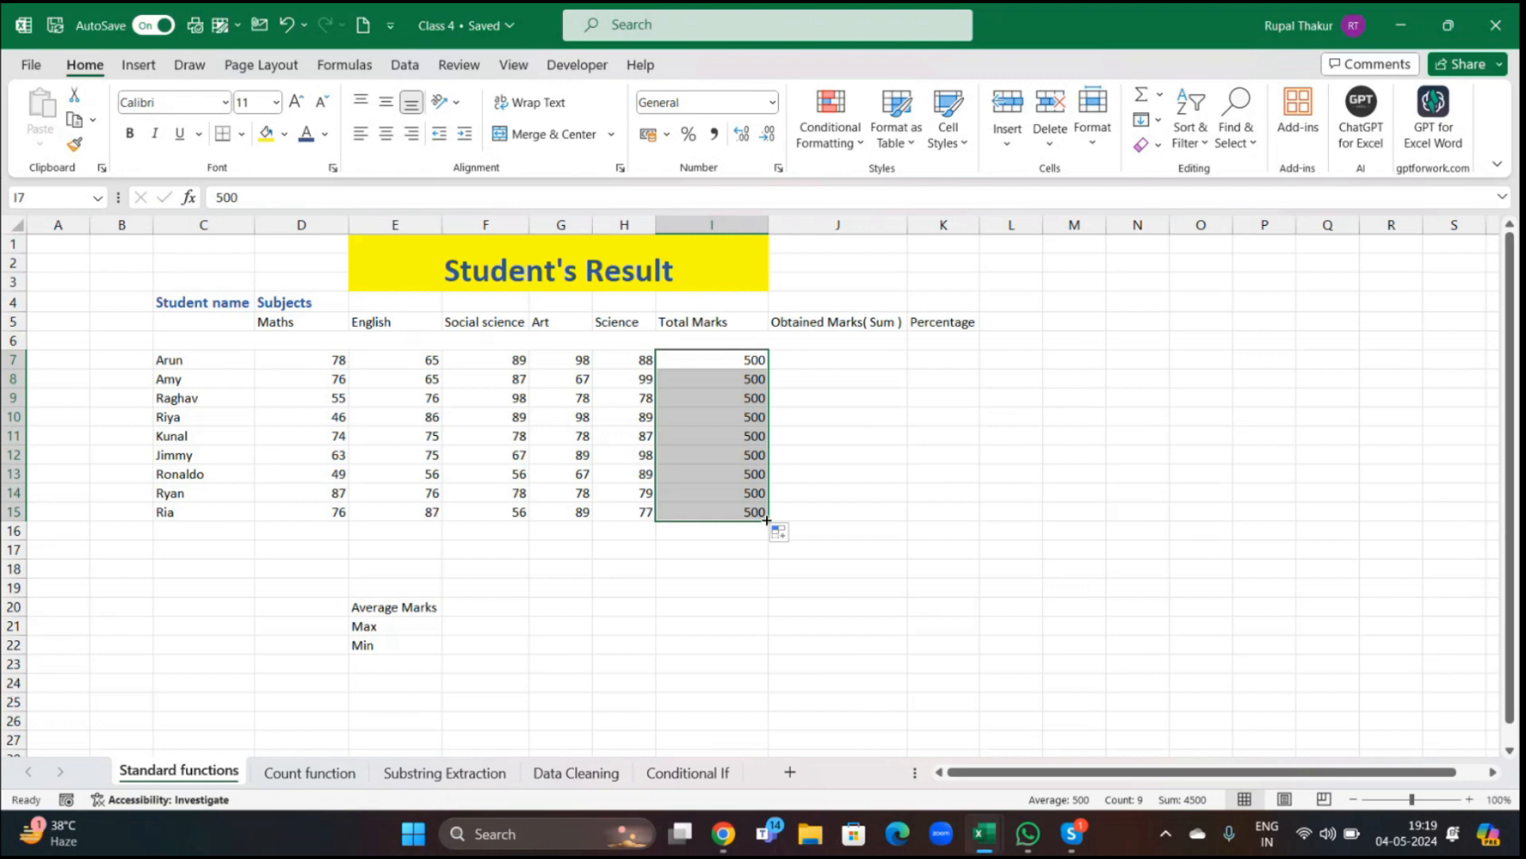
{"action": "left_click", "coordinate": [910, 477]}
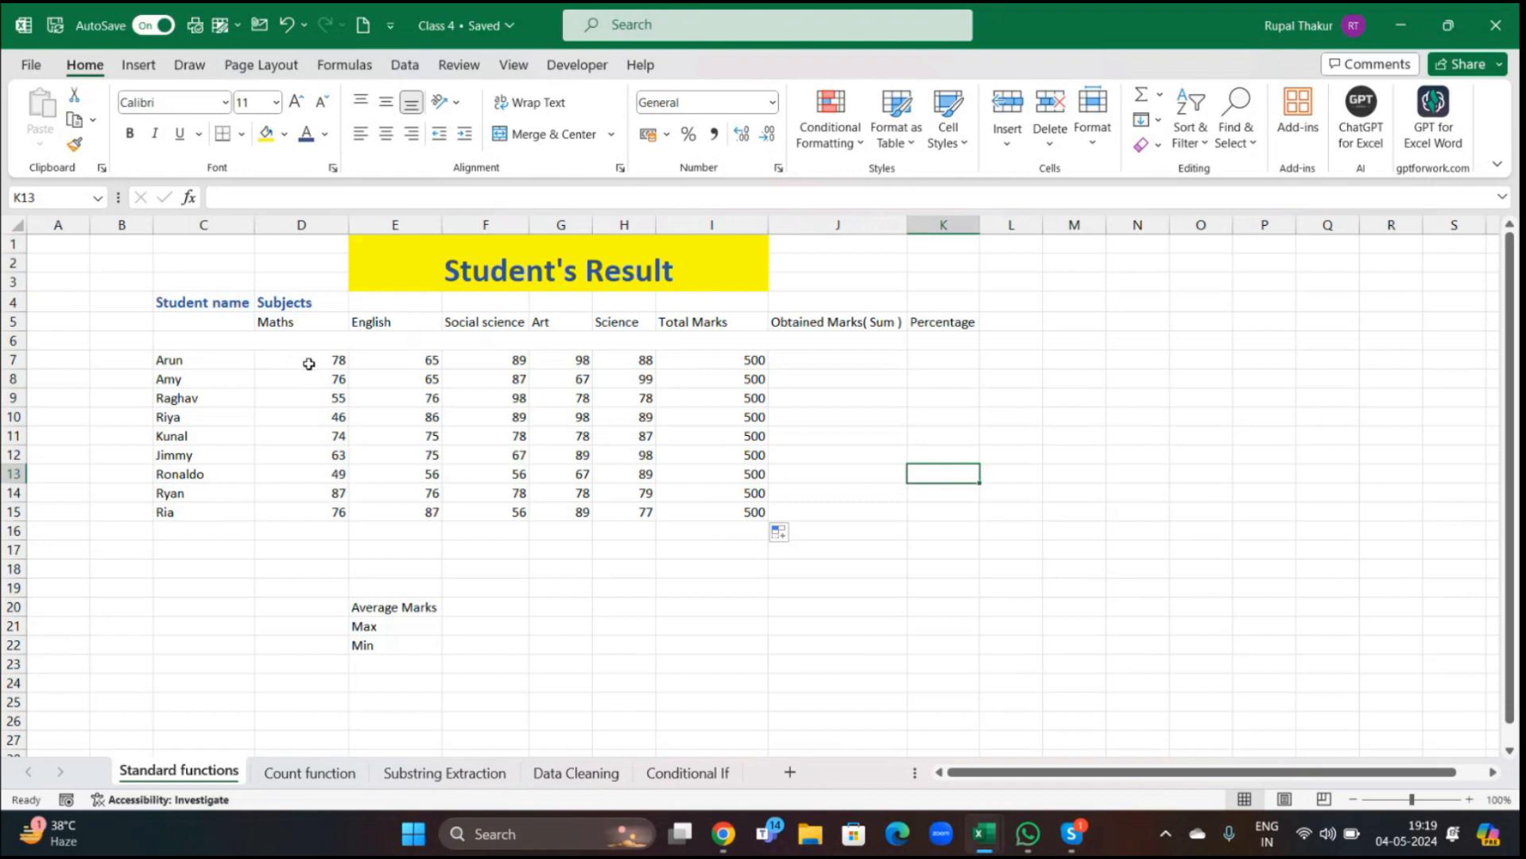
Enter the formula =D7+E7+F7+G7+H7 in J7 to add up the first student's obtained marks
{"action": "left_click", "coordinate": [812, 364]}
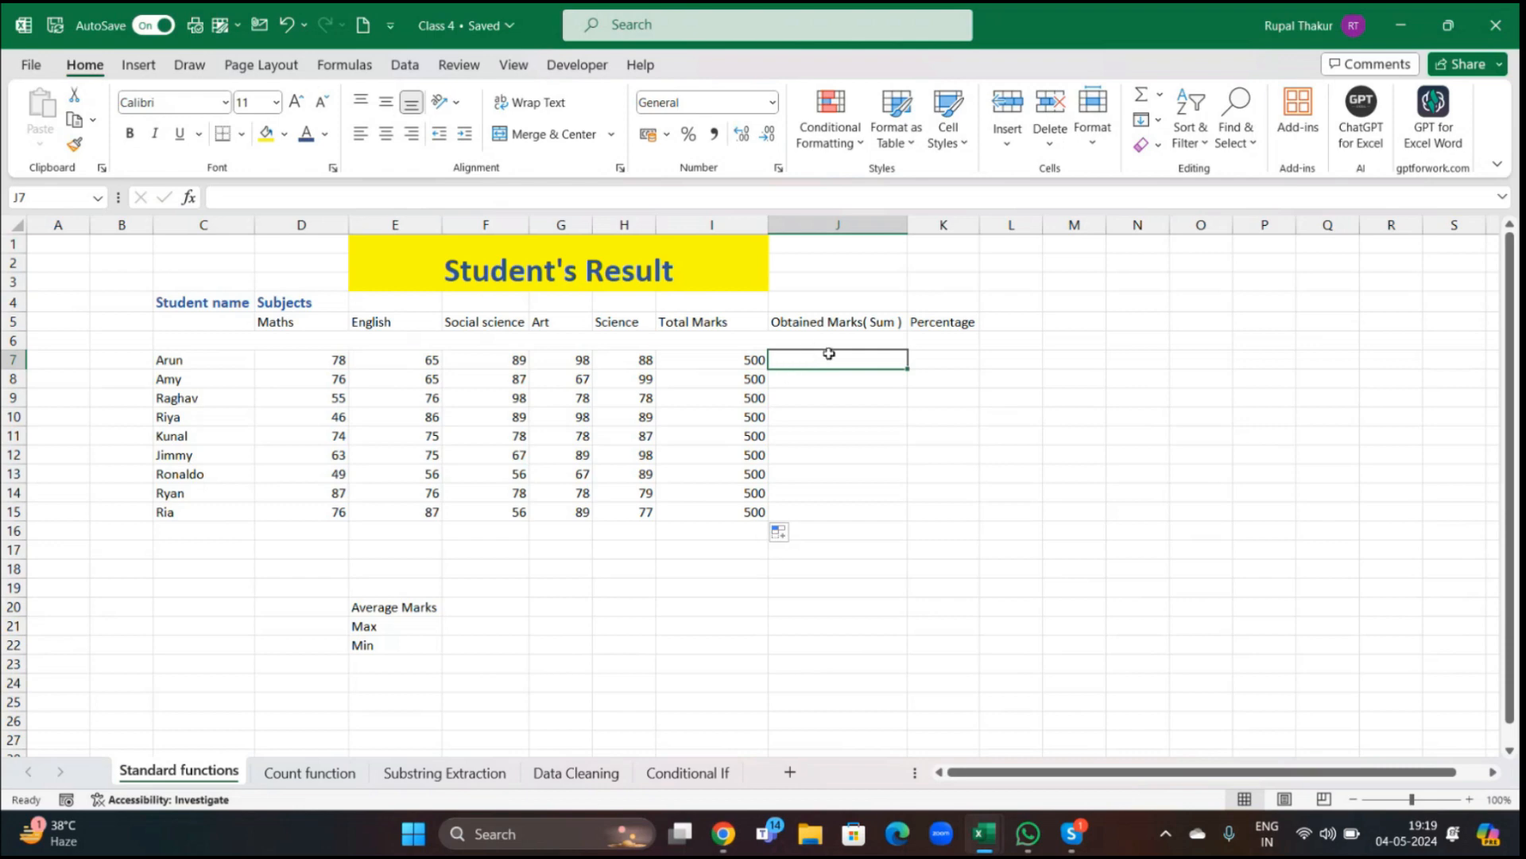
{"action": "left_click", "coordinate": [910, 531]}
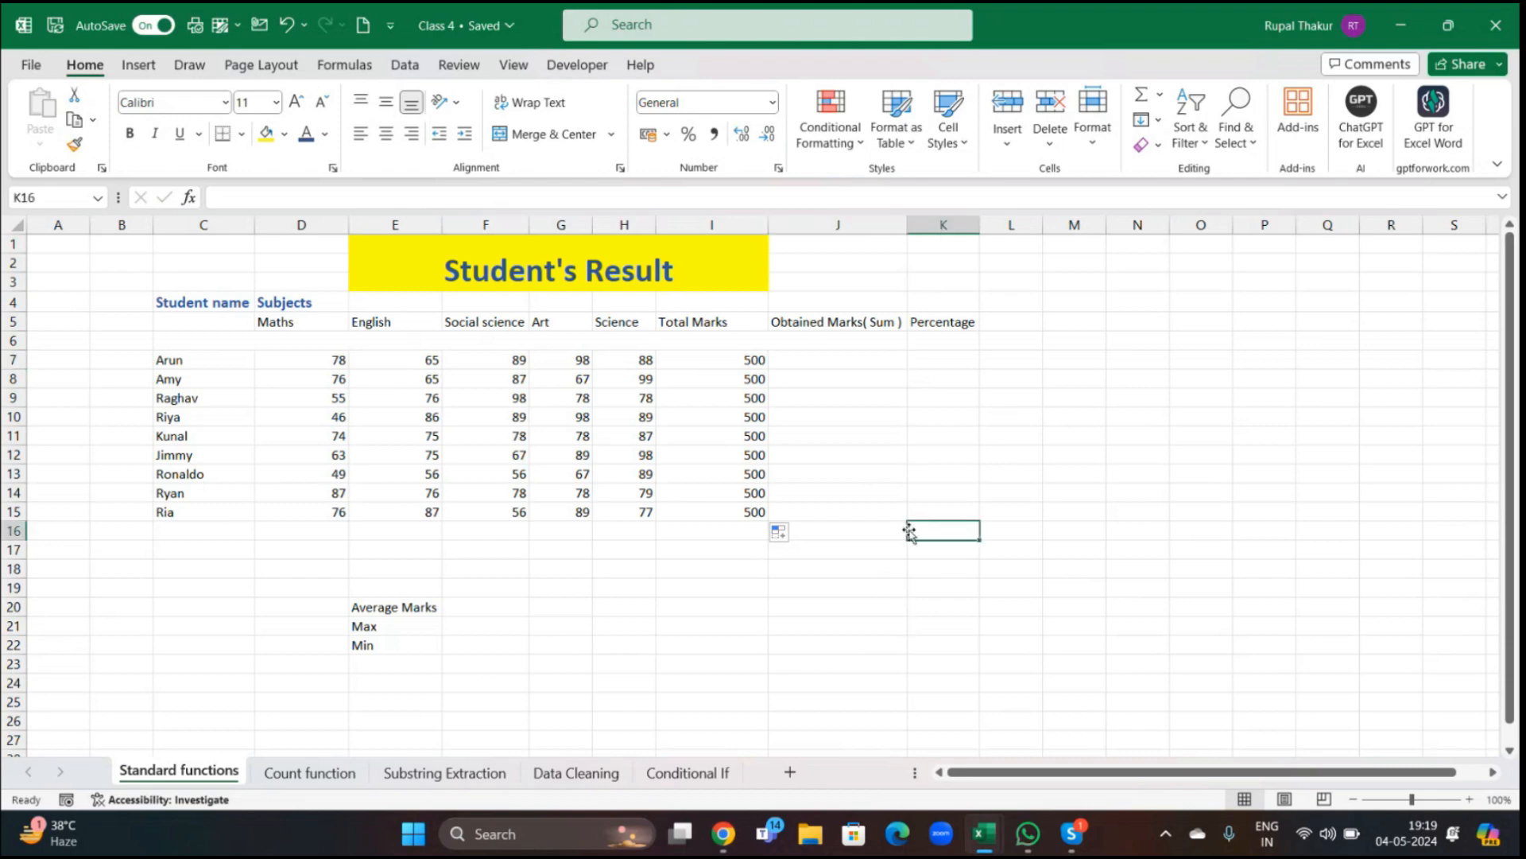
{"action": "left_click", "coordinate": [825, 366]}
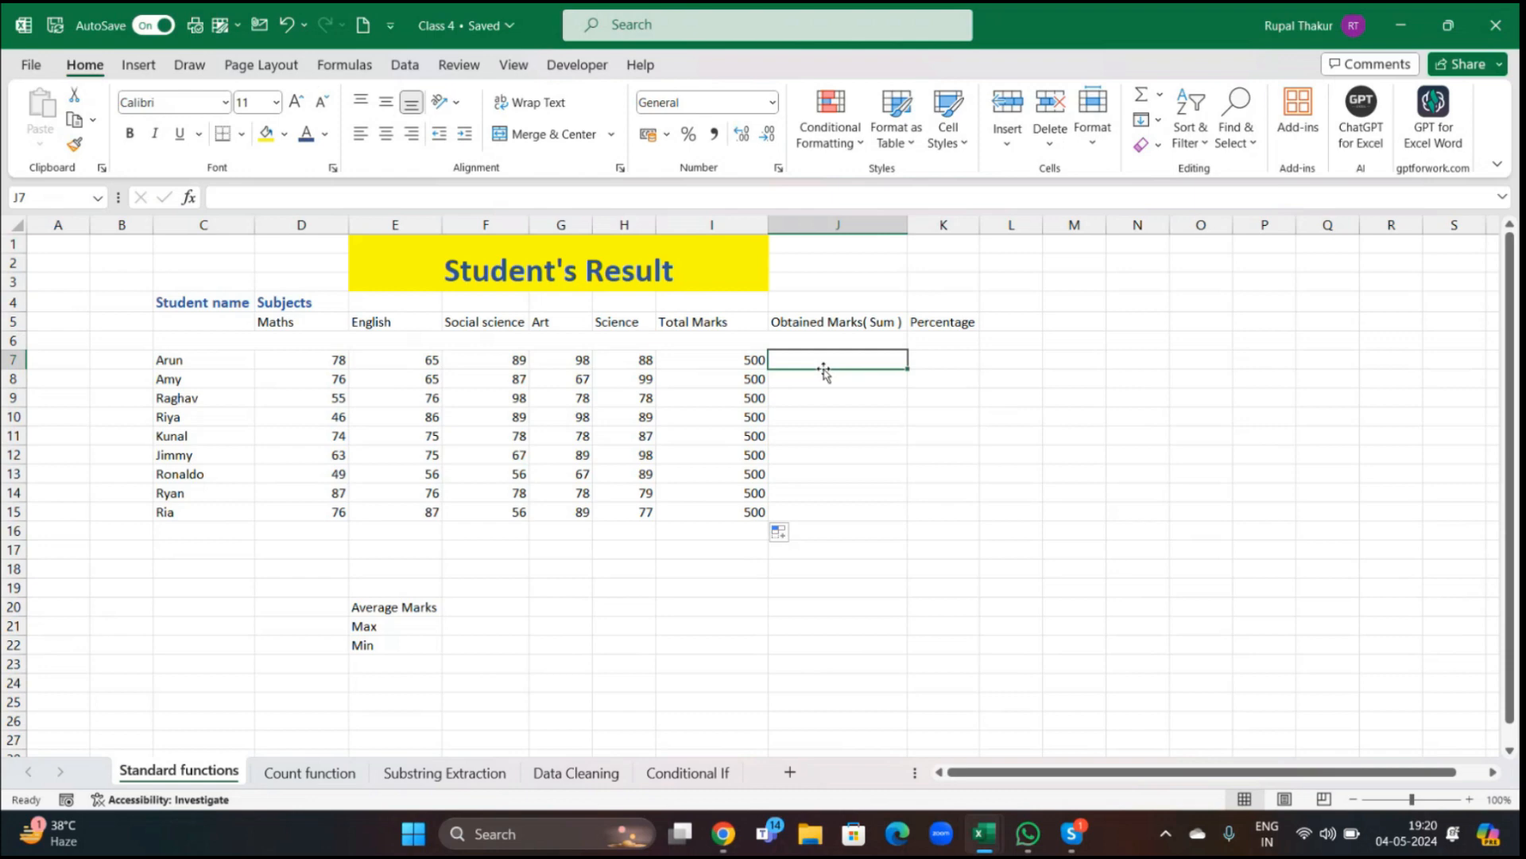
{"action": "type", "text": "="}
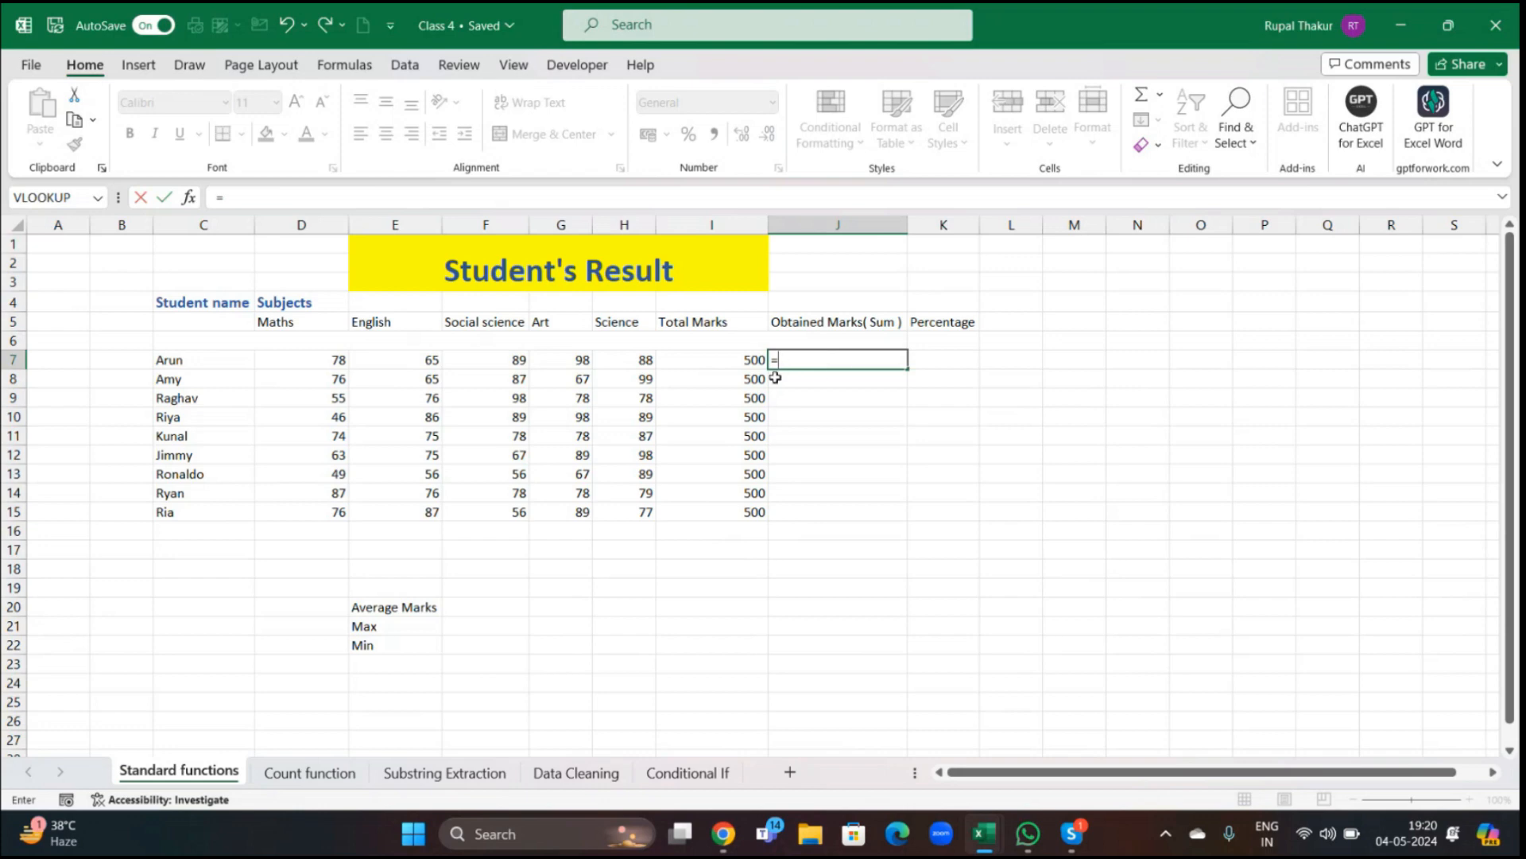
{"action": "left_click", "coordinate": [297, 360]}
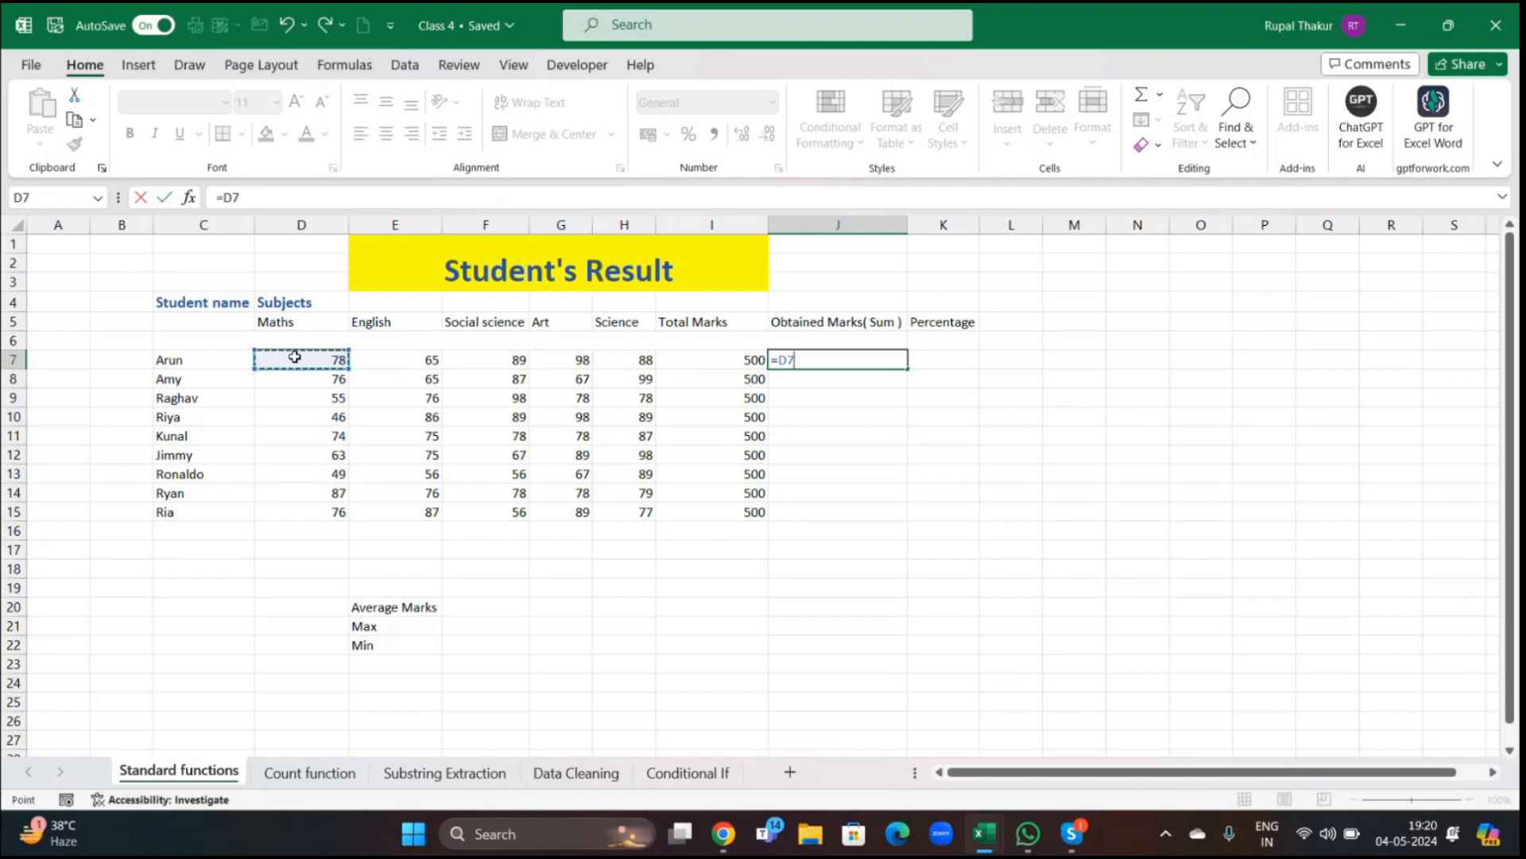
{"action": "type", "text": "+"}
{"action": "left_click", "coordinate": [395, 367]}
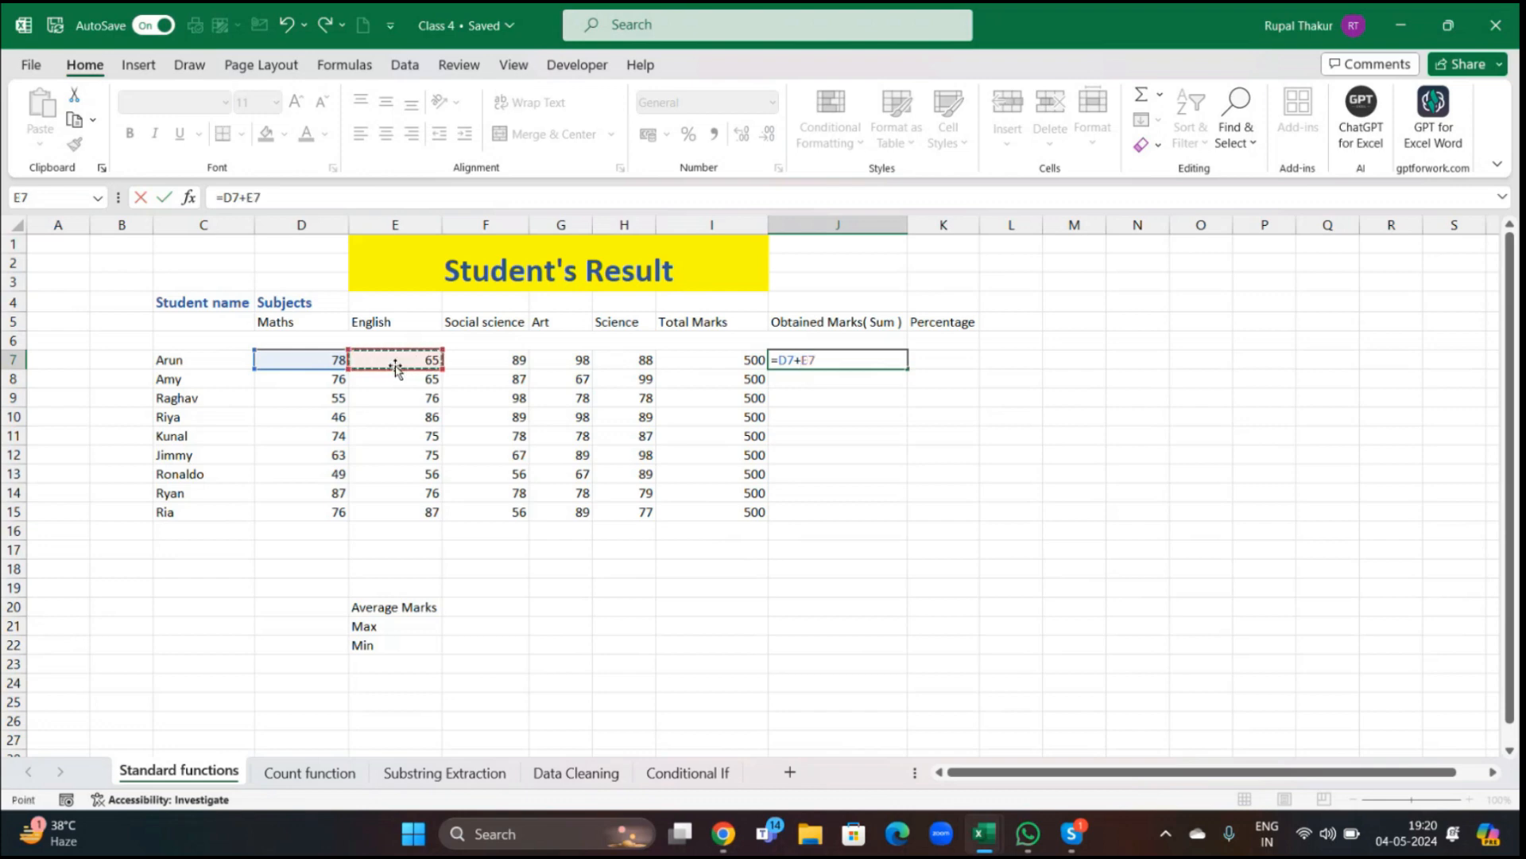
{"action": "type", "text": "+"}
{"action": "left_click", "coordinate": [487, 366]}
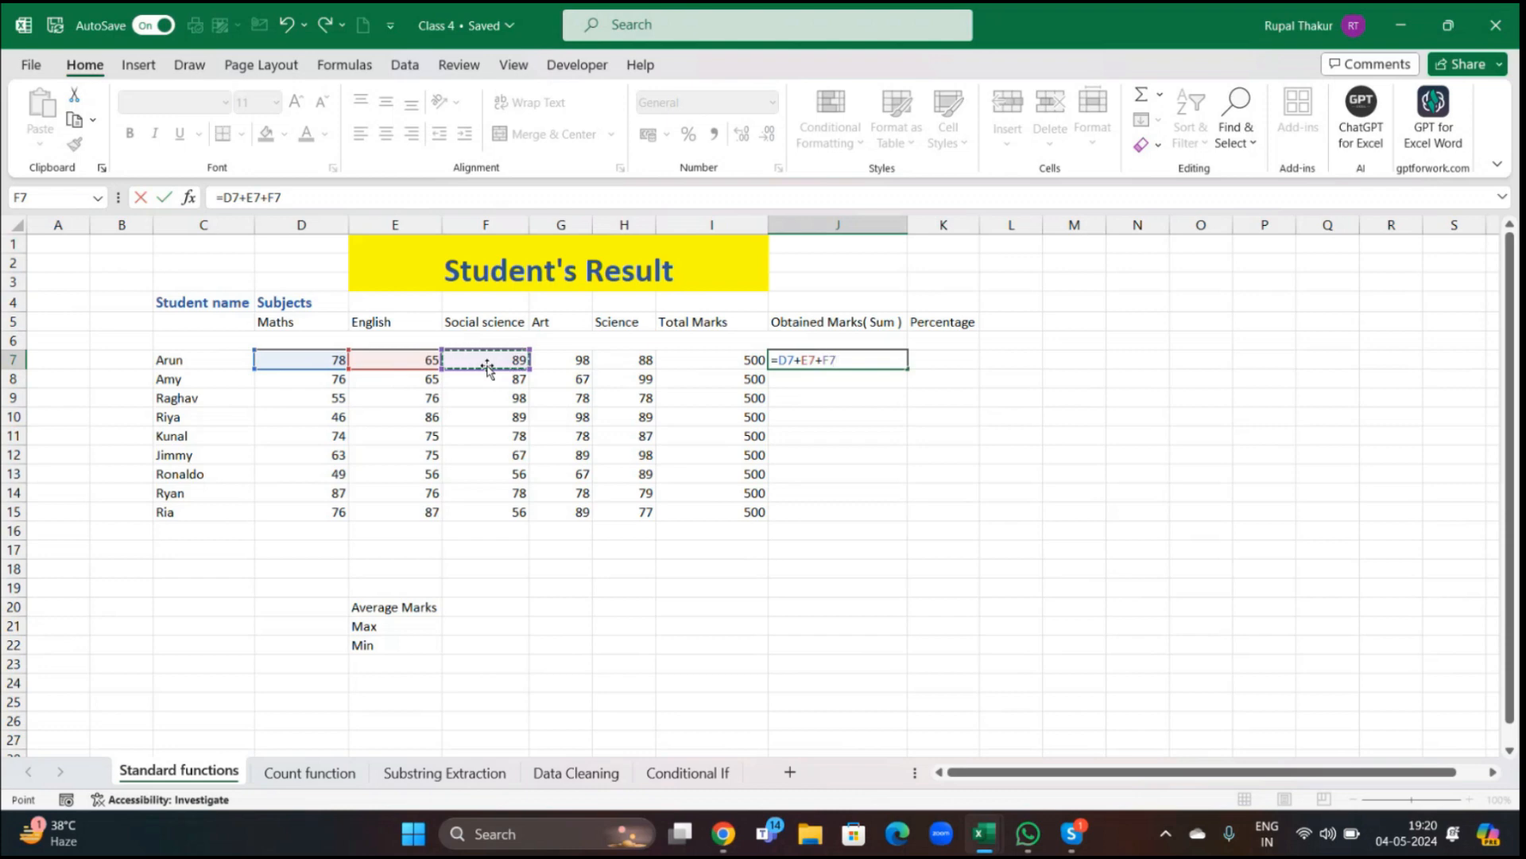
{"action": "type", "text": "+"}
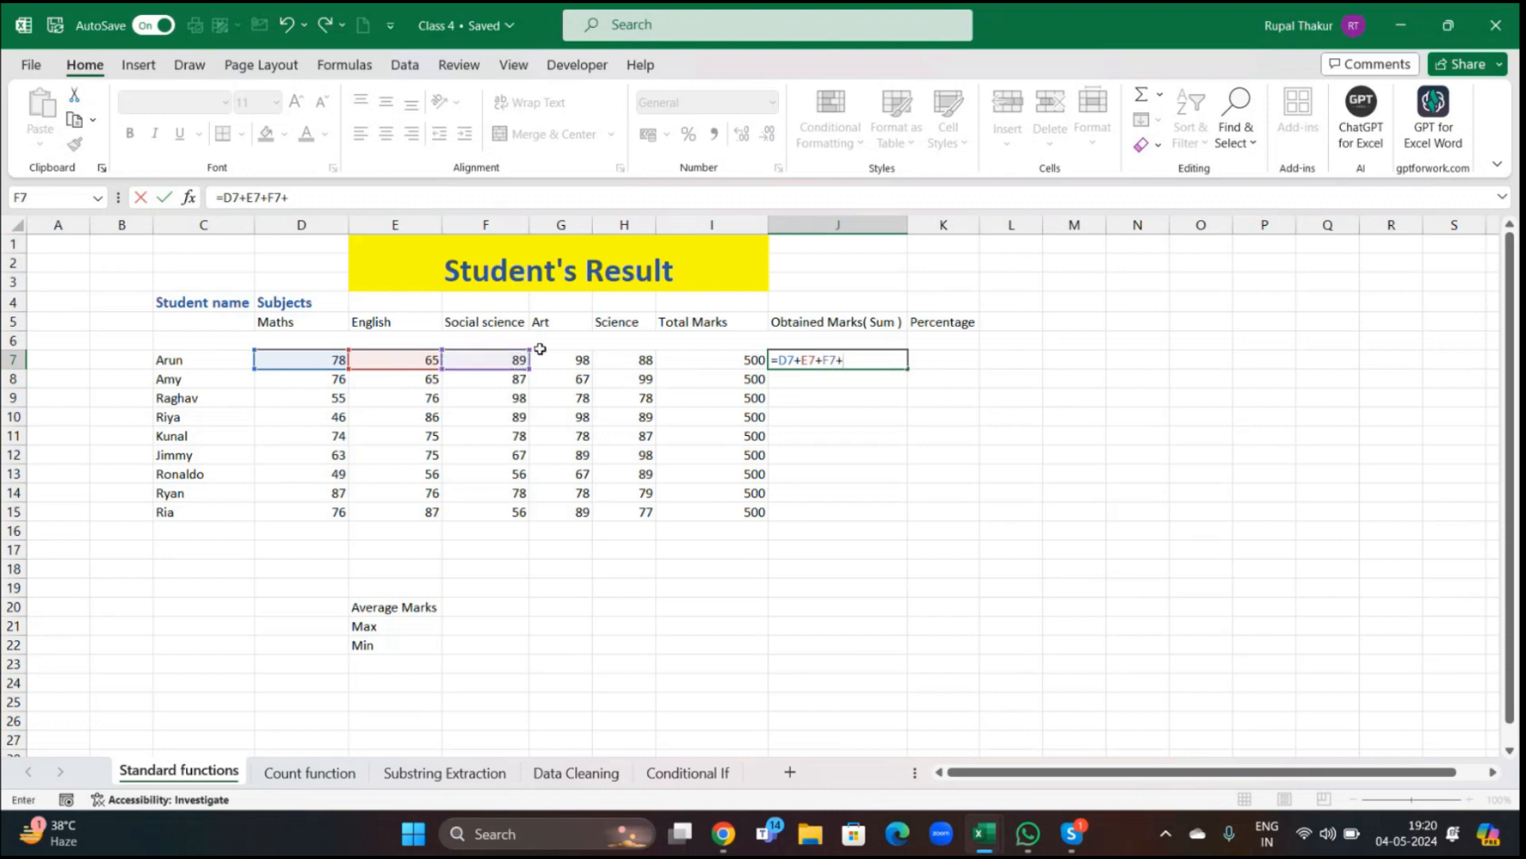
{"action": "left_click", "coordinate": [571, 362]}
{"action": "type", "text": "+"}
{"action": "left_click", "coordinate": [640, 359]}
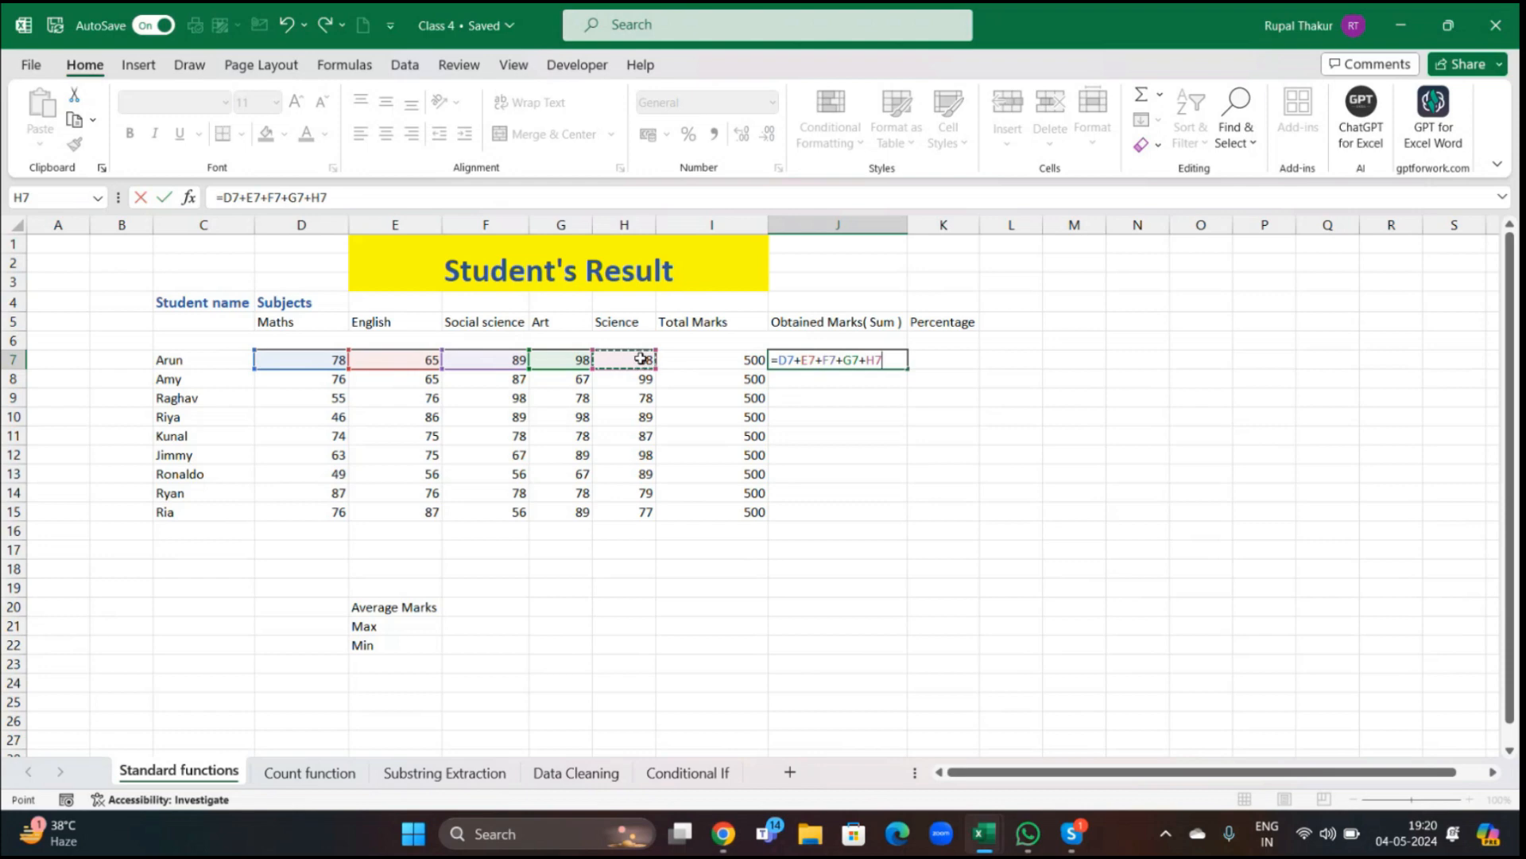
{"action": "key", "text": "Return"}
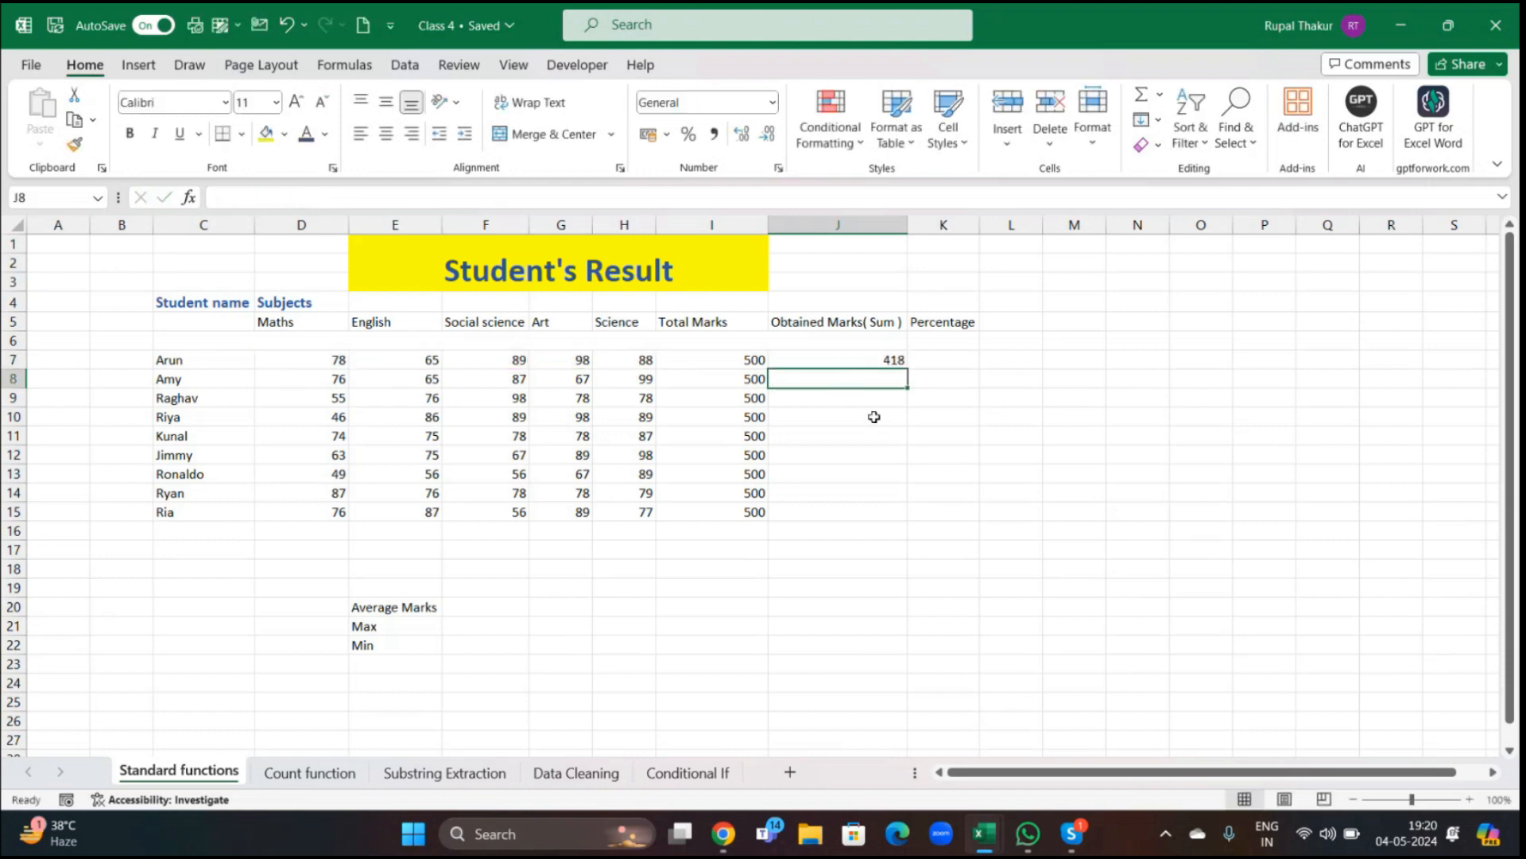
Copy the obtained marks formula from J7 down to J15
{"action": "left_click", "coordinate": [867, 360]}
{"action": "left_click_drag", "start_coordinate": [908, 366], "coordinate": [905, 522]}
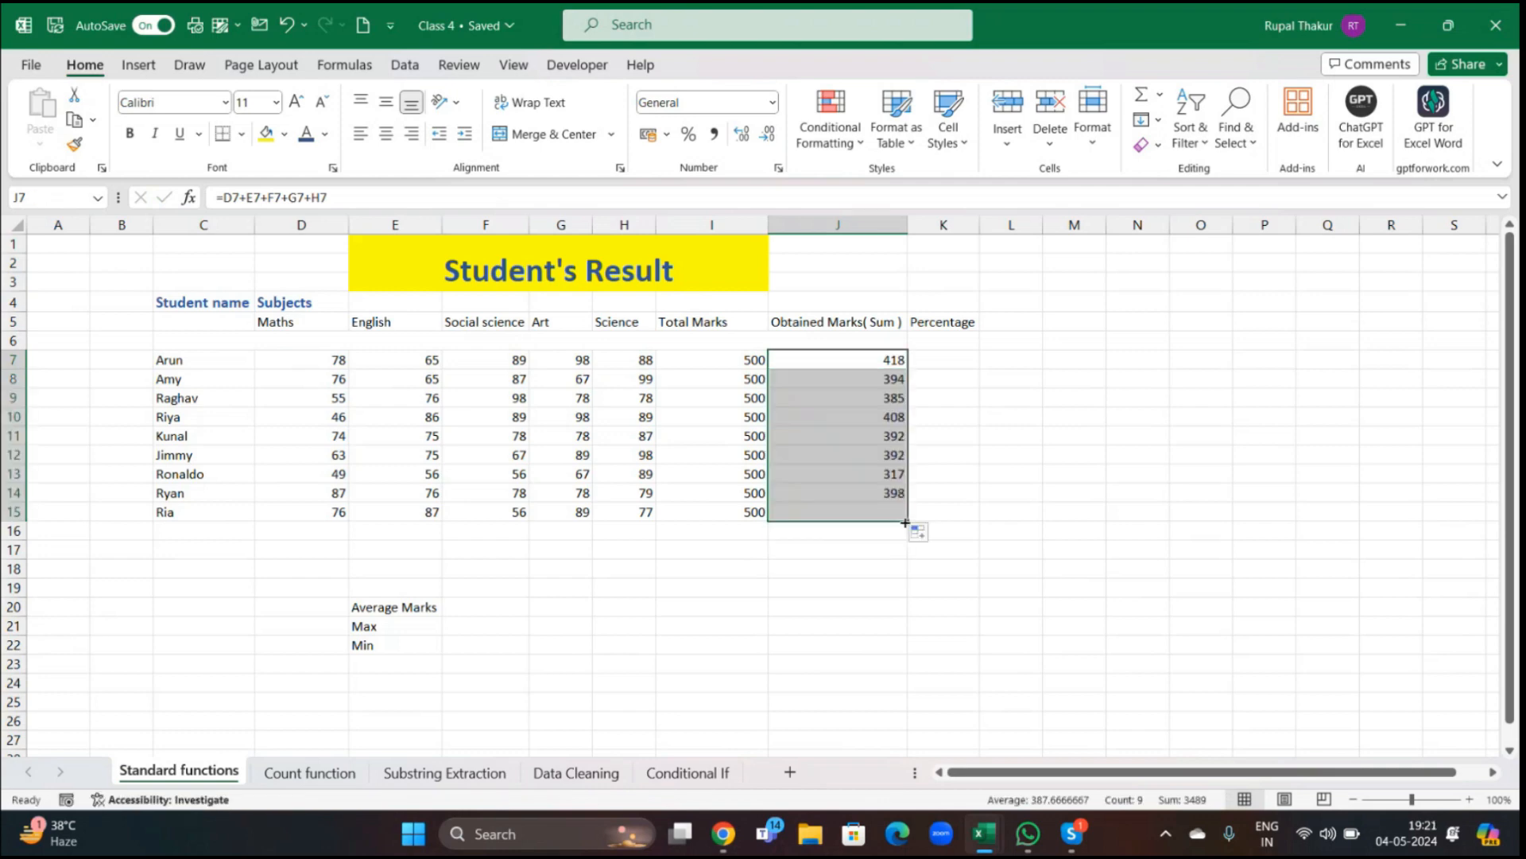
{"action": "left_click", "coordinate": [741, 569]}
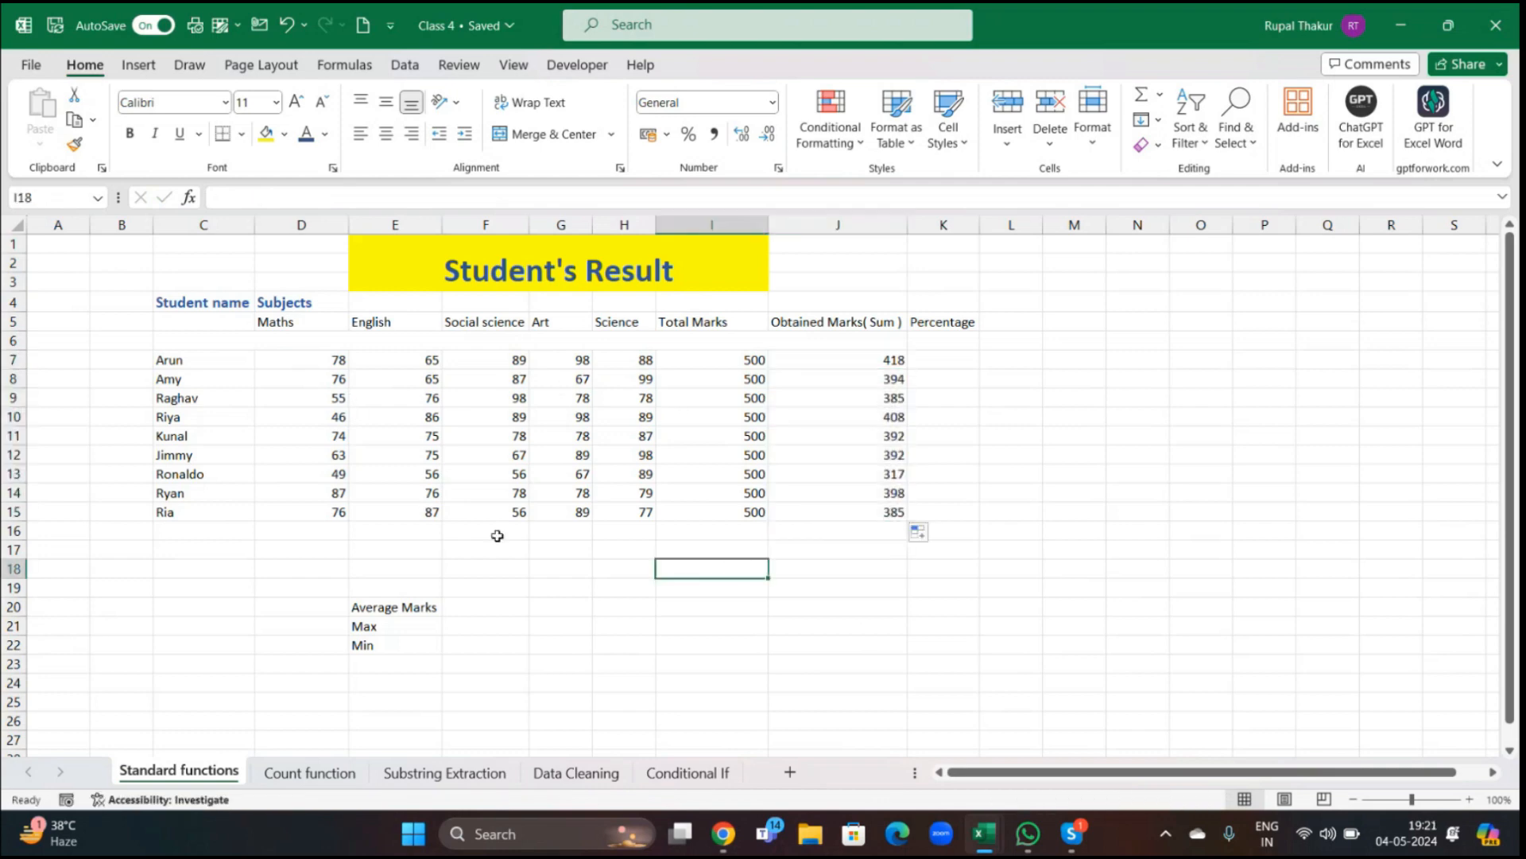
Inspect the cell references in J7's formula and remove the accidentally inserted J8 reference
{"action": "double_click", "coordinate": [844, 360]}
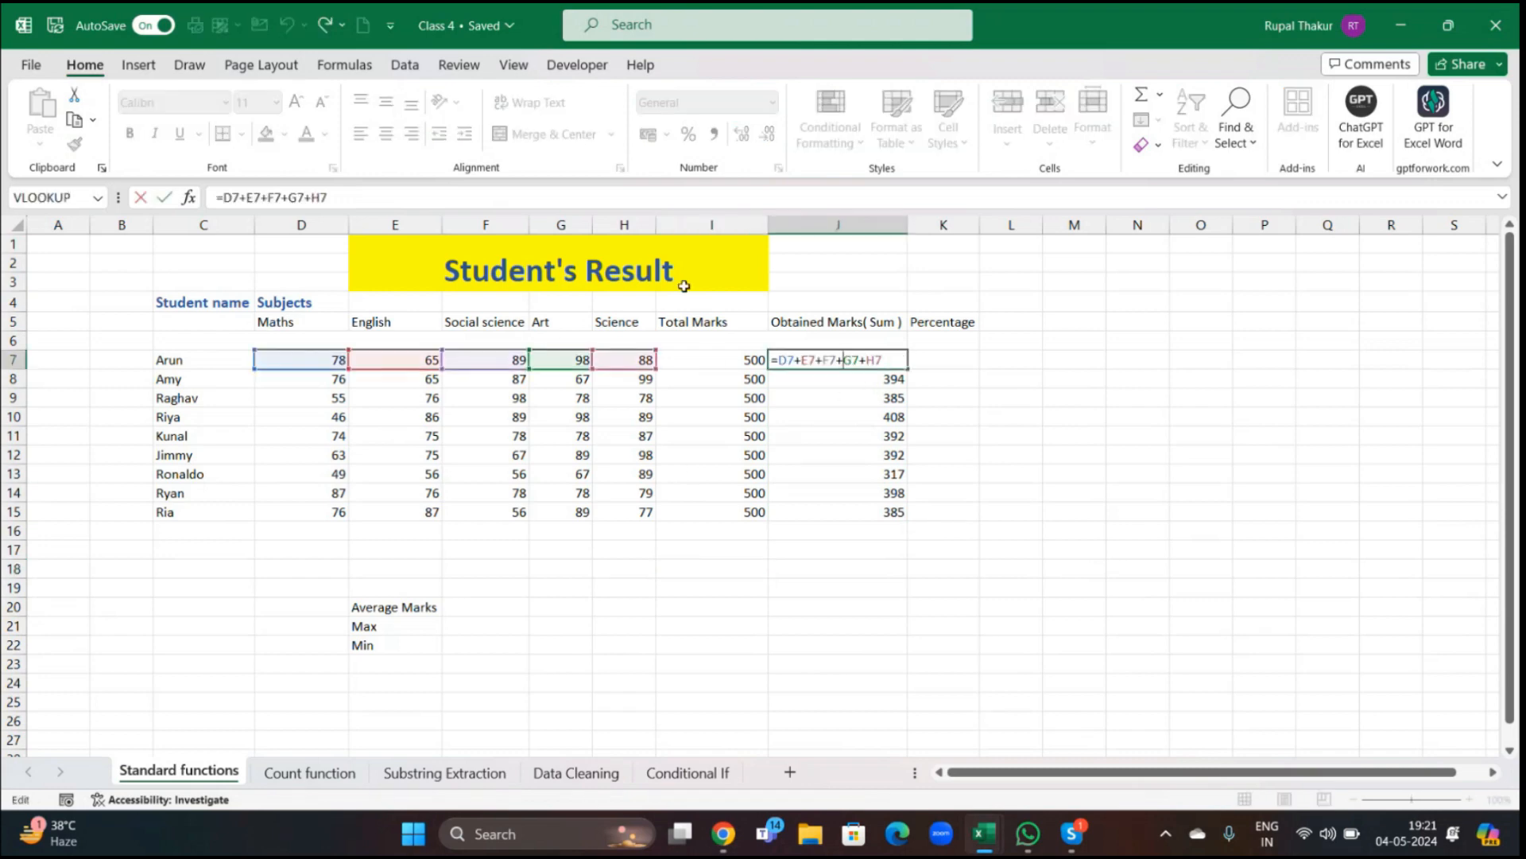
{"action": "left_click", "coordinate": [842, 380]}
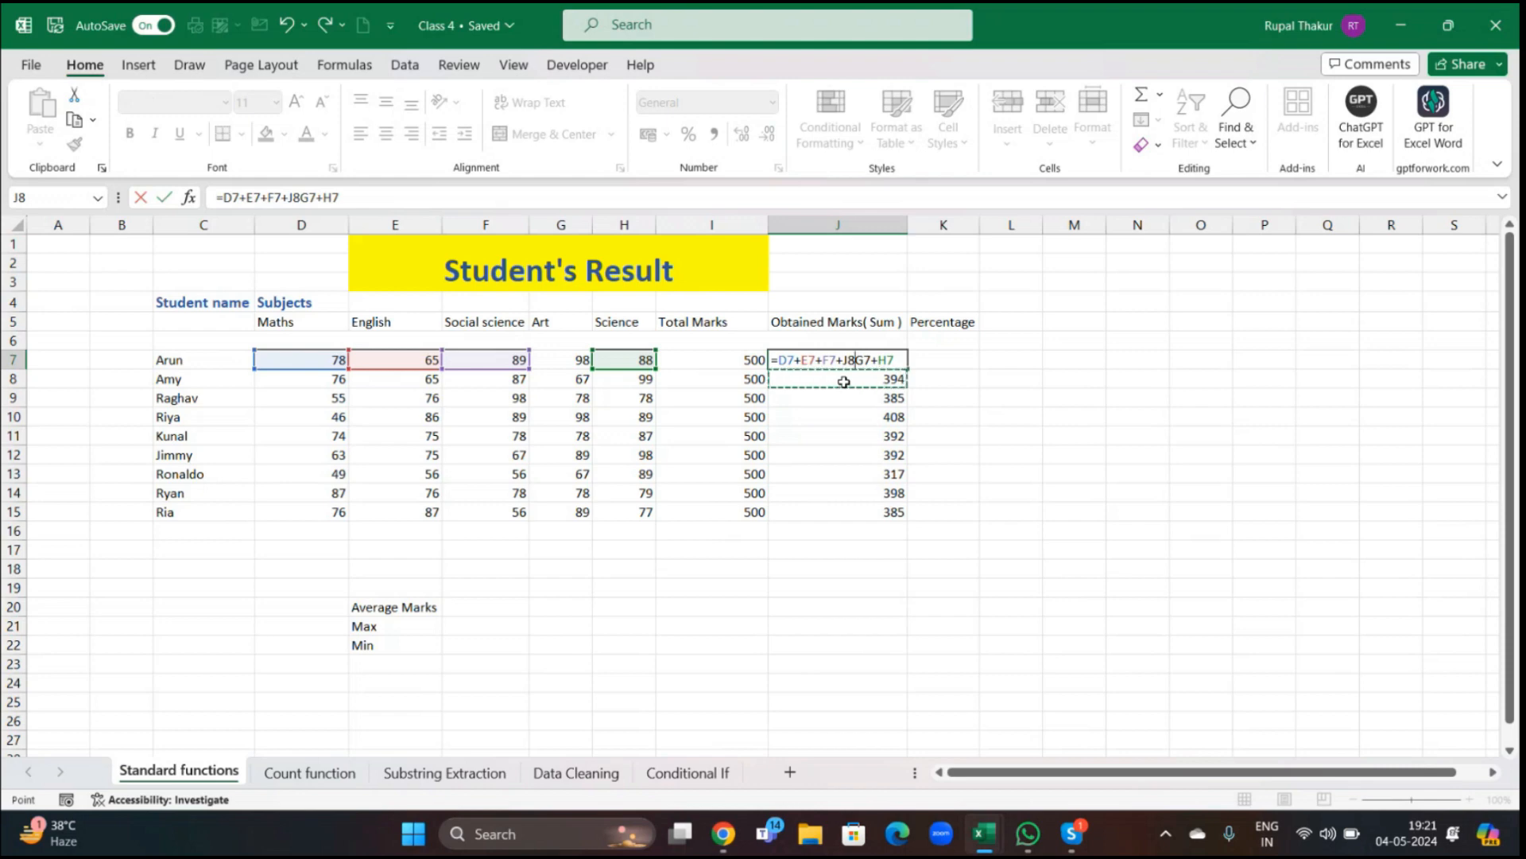
{"action": "key", "text": "ctrl+z"}
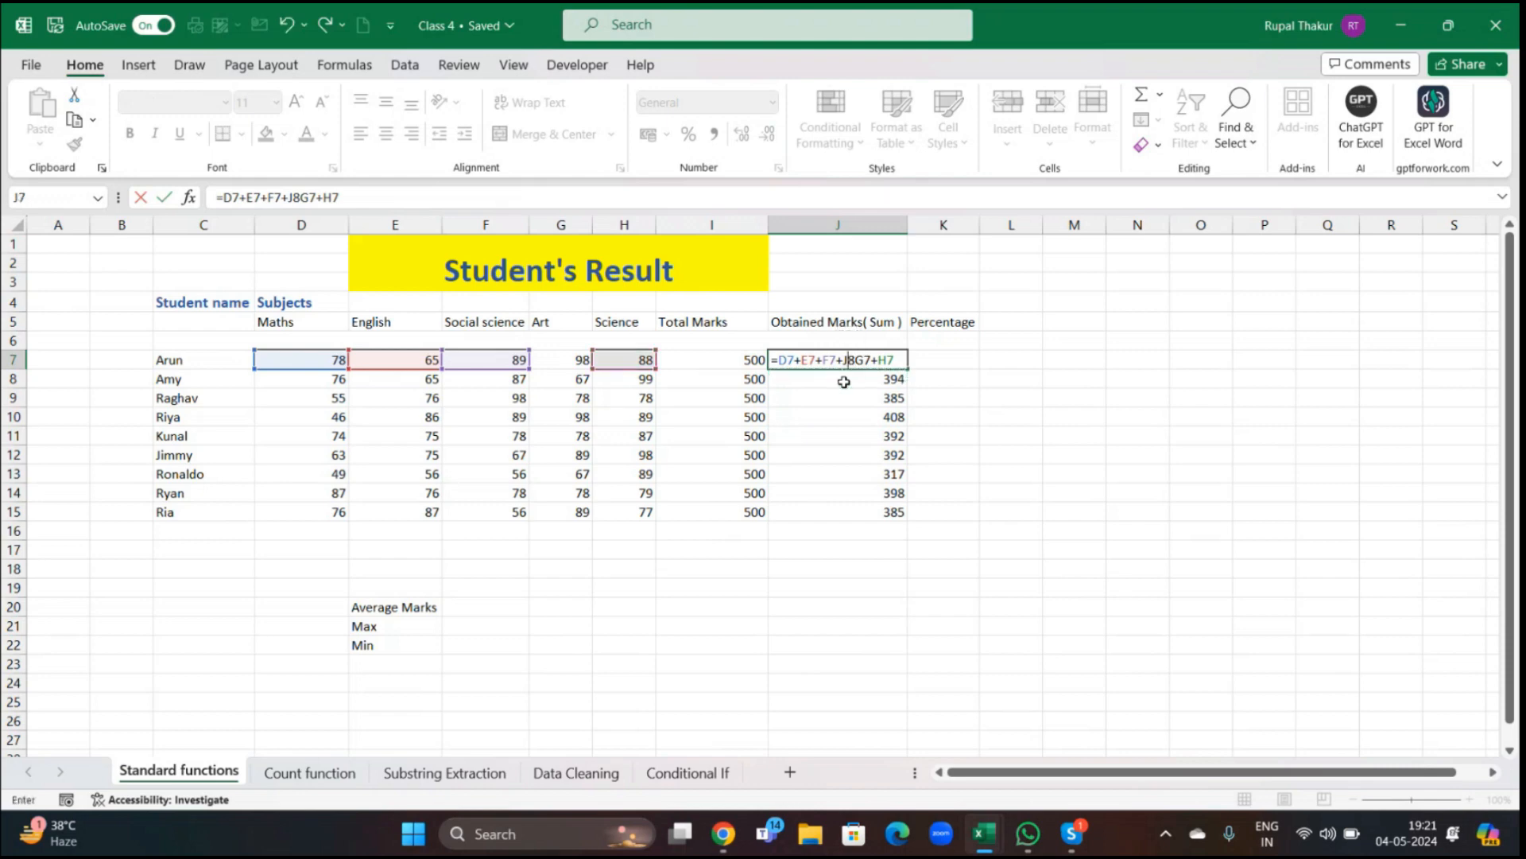
{"action": "key", "text": "BackSpace"}
{"action": "key", "text": "Return"}
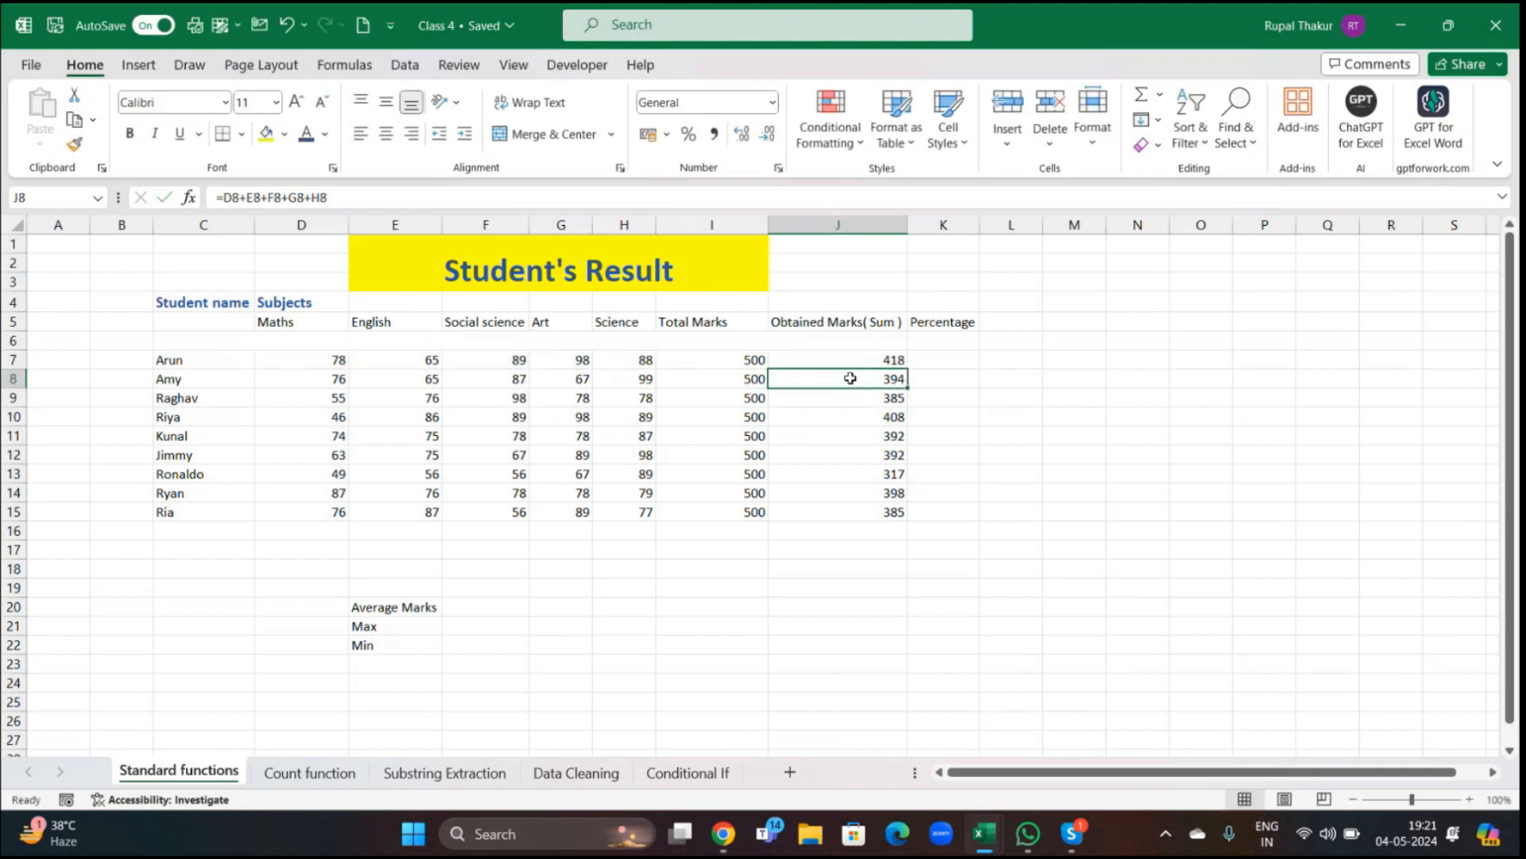
Inspect which cells the copied formulas in J8 and J11 add together
{"action": "left_click", "coordinate": [947, 432]}
{"action": "double_click", "coordinate": [870, 383]}
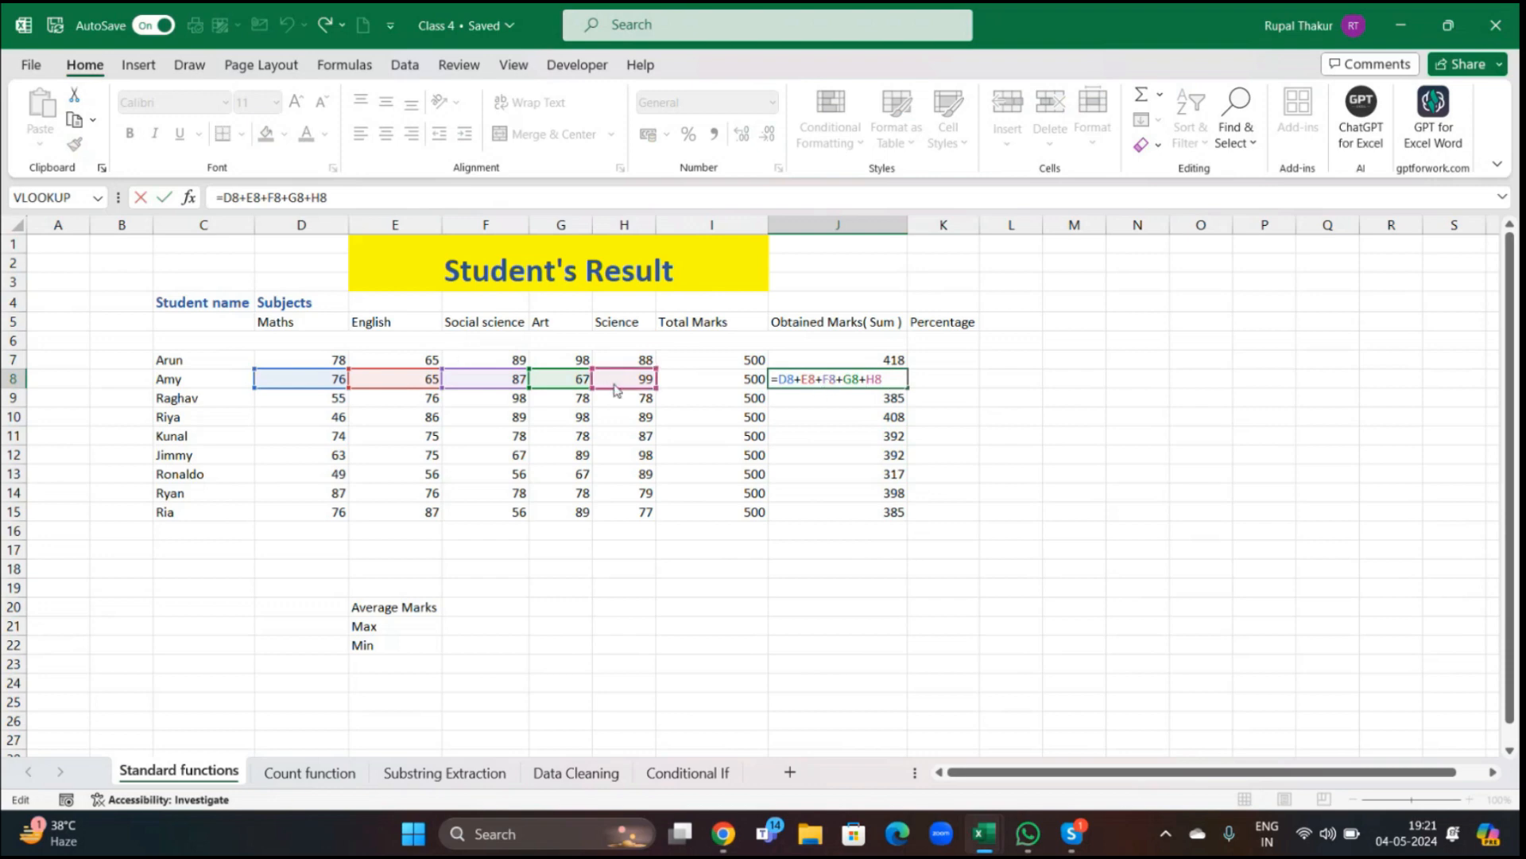
{"action": "key", "text": "Return"}
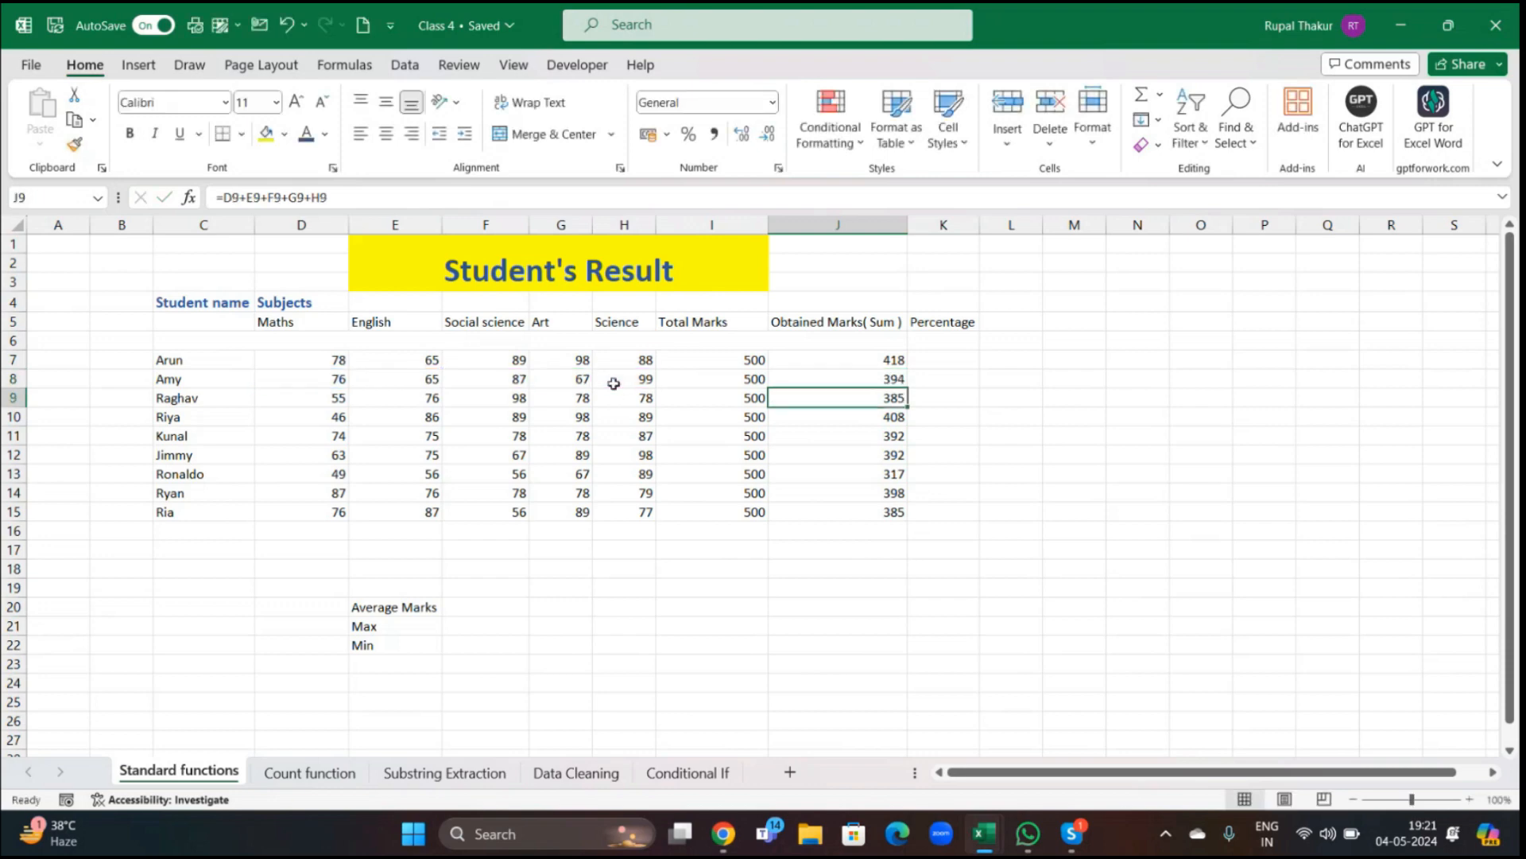
{"action": "left_click", "coordinate": [849, 436]}
{"action": "double_click", "coordinate": [849, 436]}
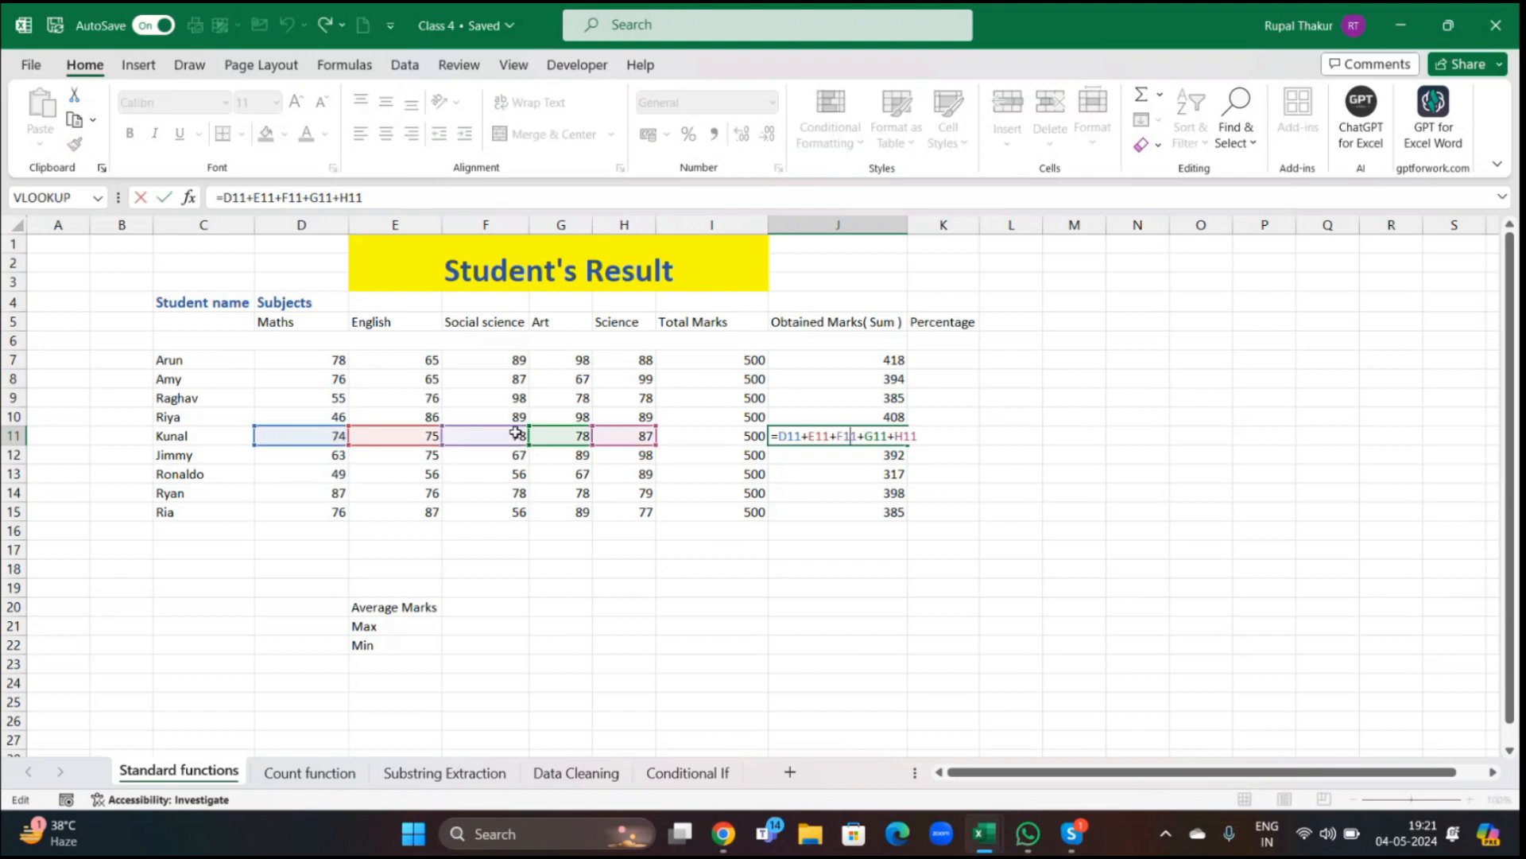
{"action": "key", "text": "Return"}
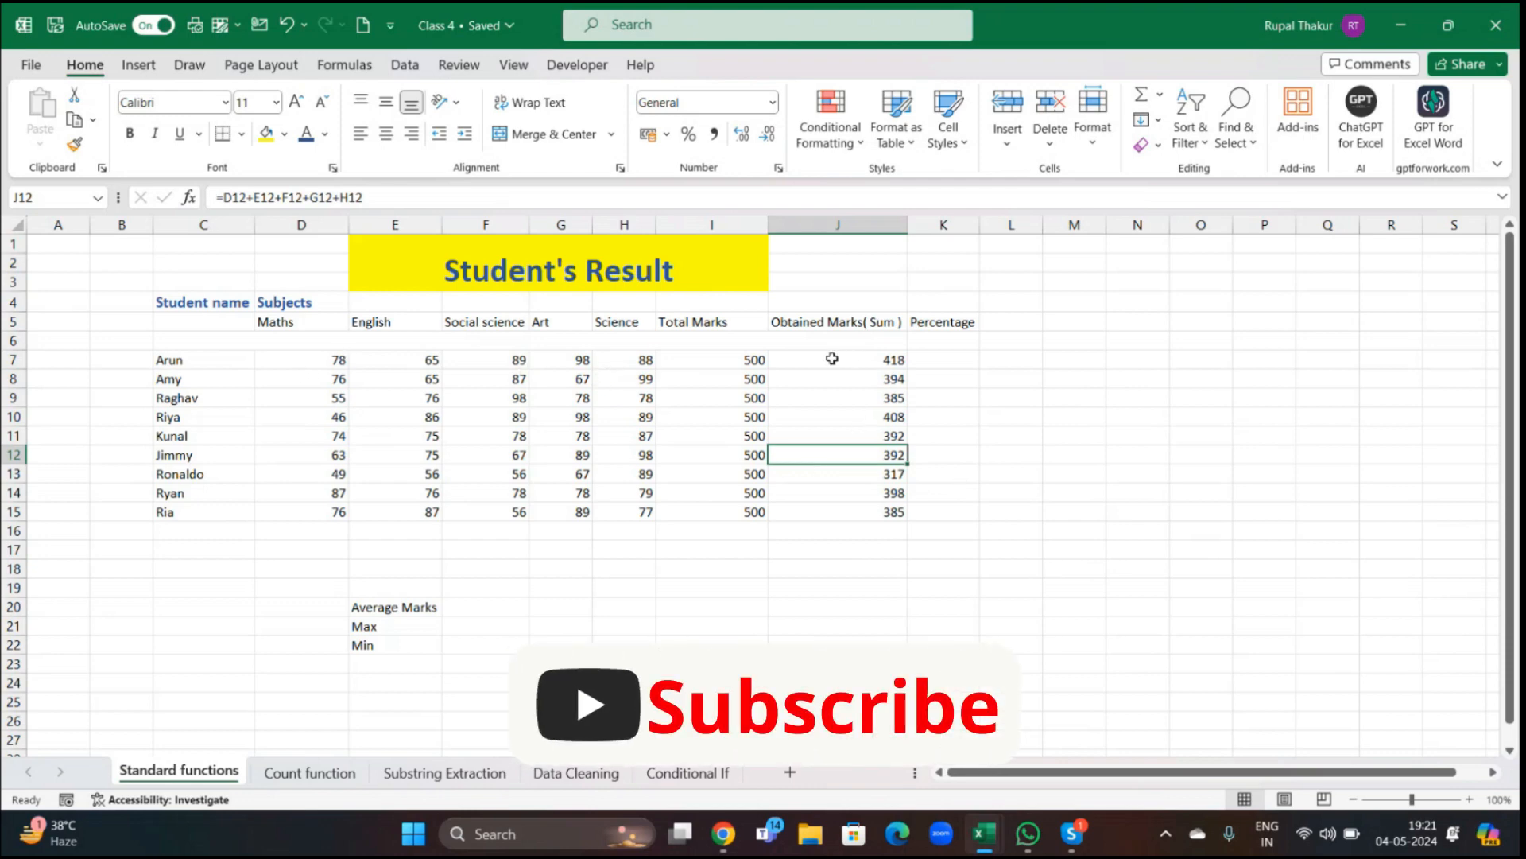
Clear the obtained marks formulas from J7 to J15
{"action": "left_click_drag", "start_coordinate": [831, 359], "coordinate": [878, 518]}
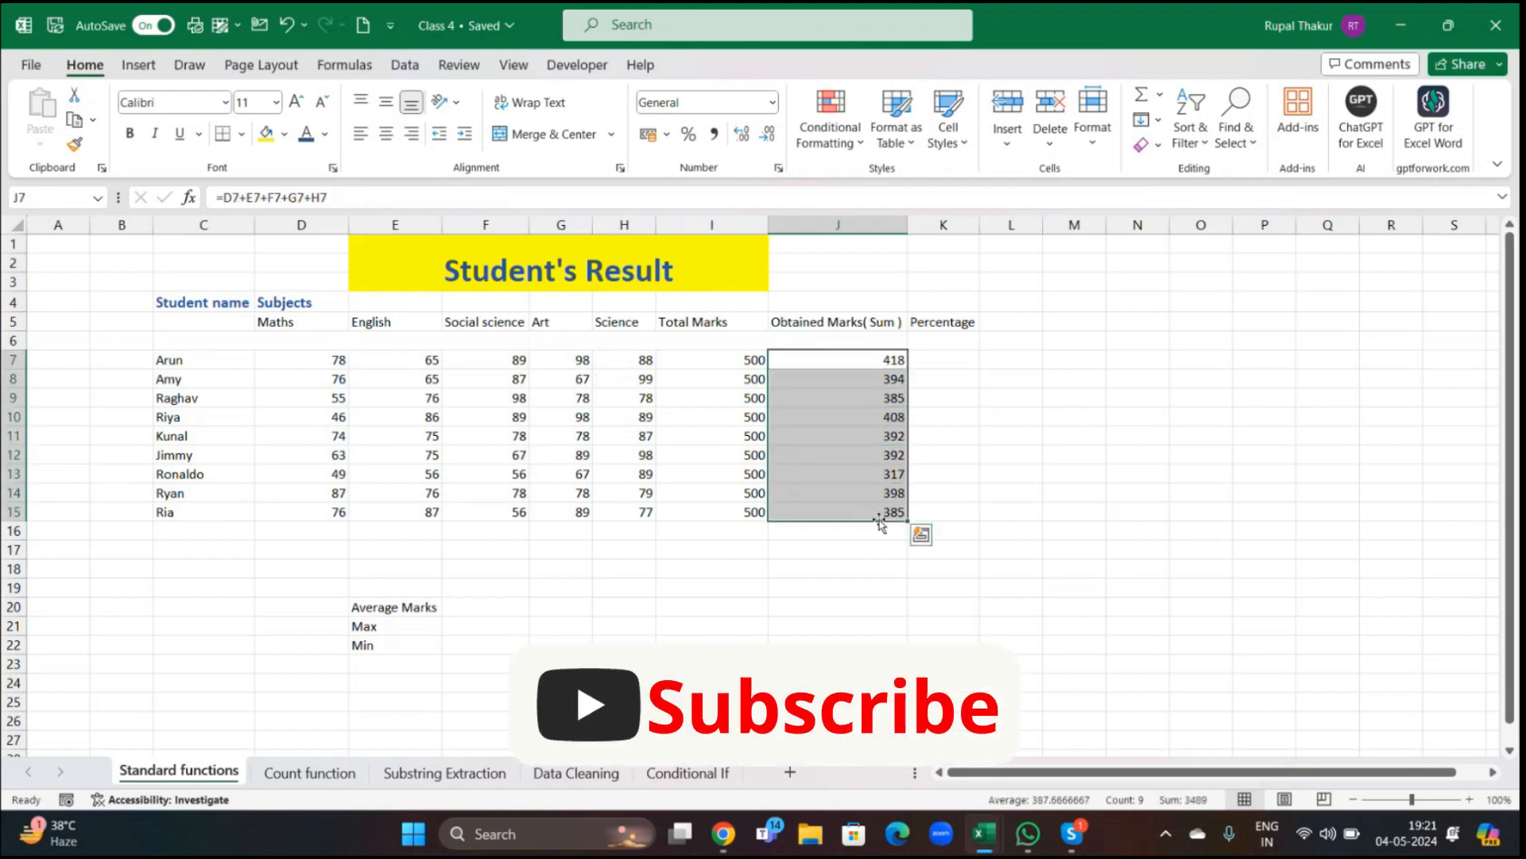
{"action": "key", "text": "Delete"}
{"action": "left_click", "coordinate": [984, 547]}
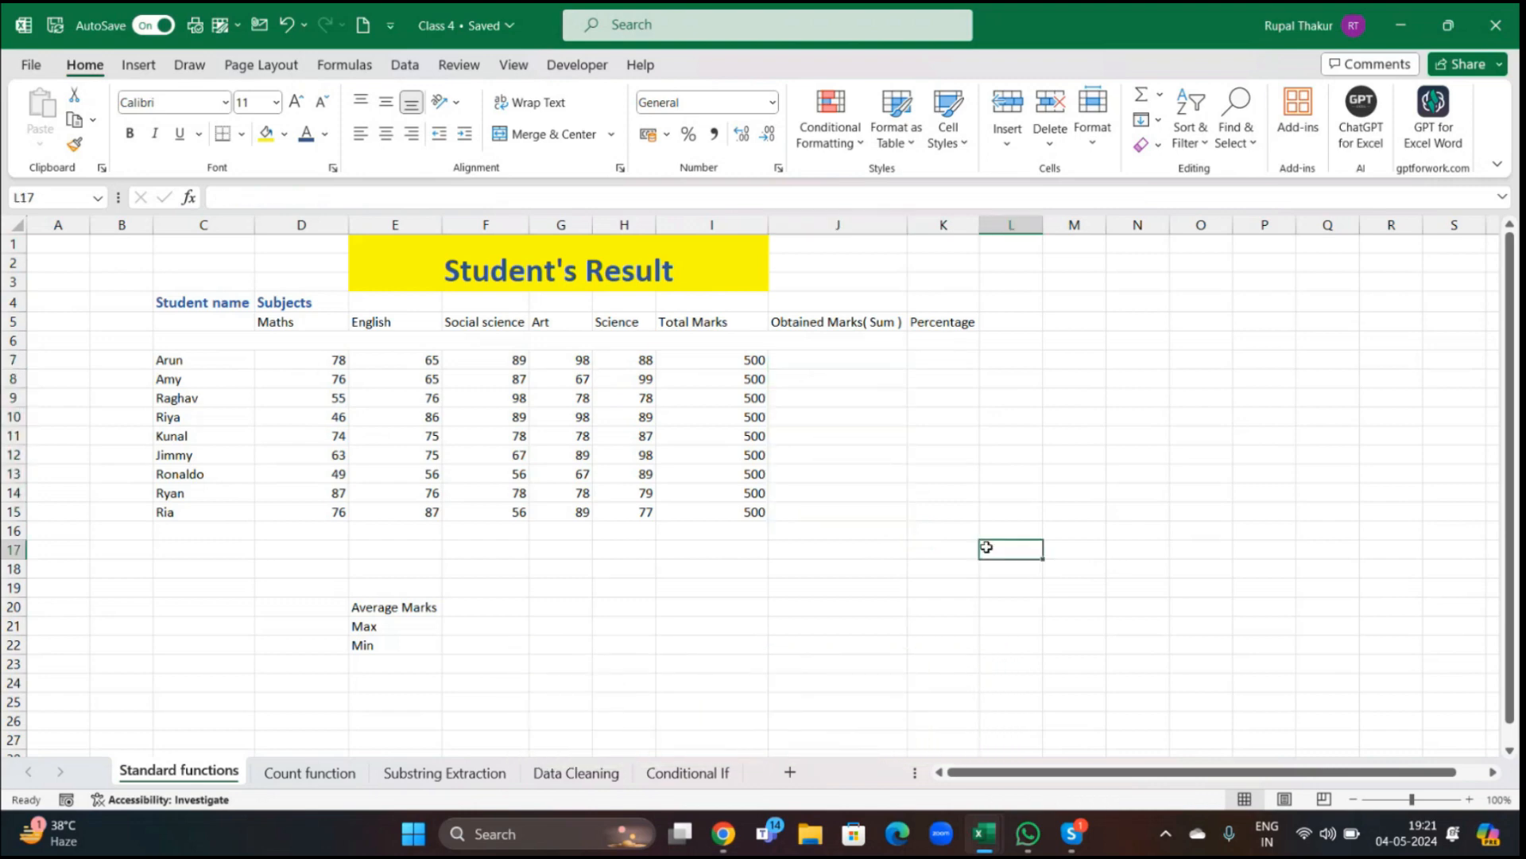
Begin a SUM formula in J7 for the first student's obtained marks
{"action": "left_click", "coordinate": [797, 365]}
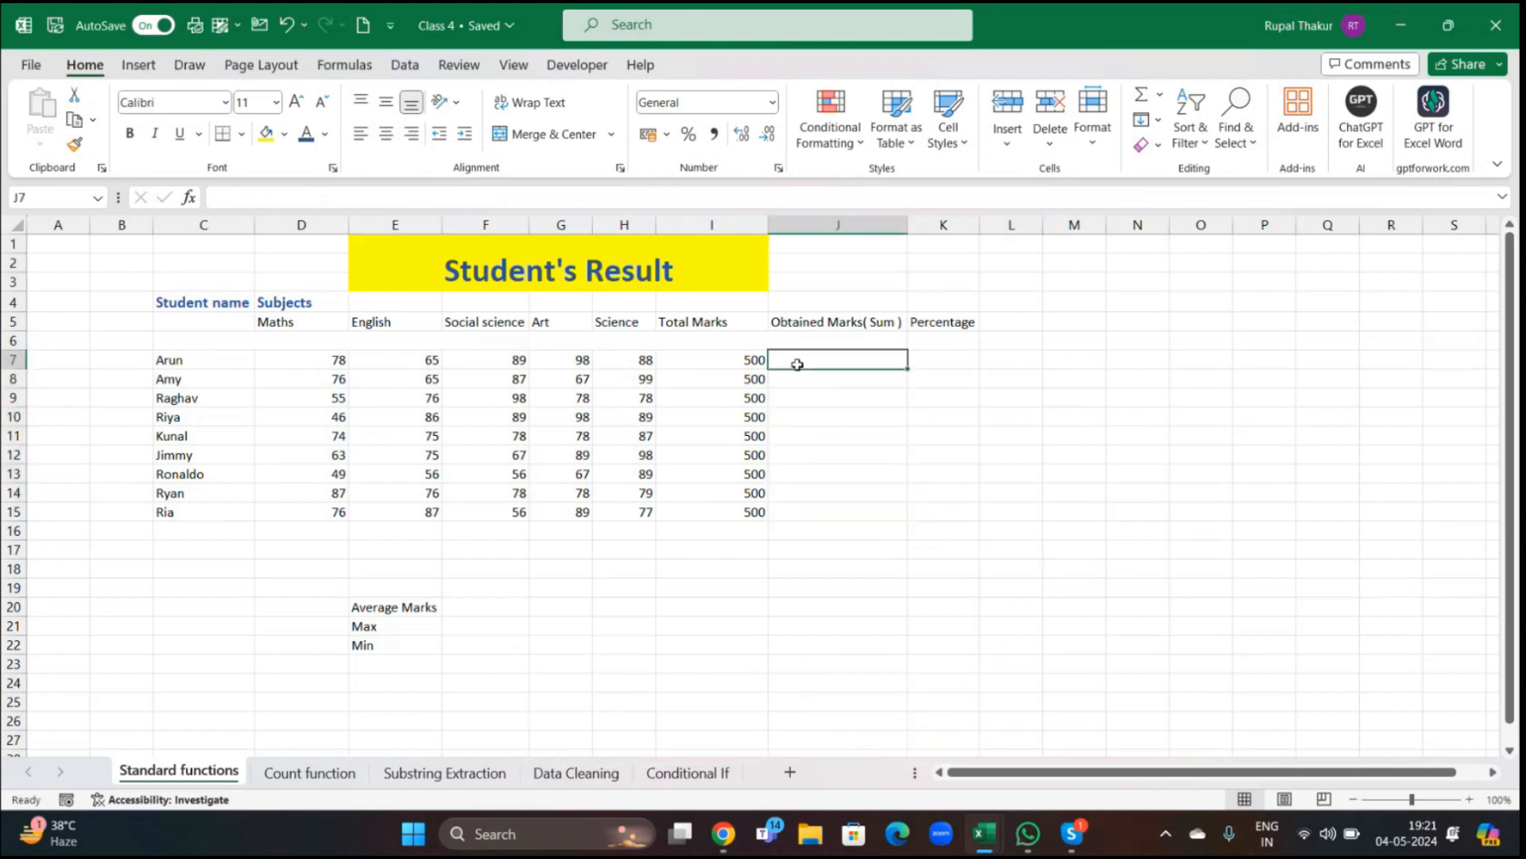
{"action": "type", "text": "=Su"}
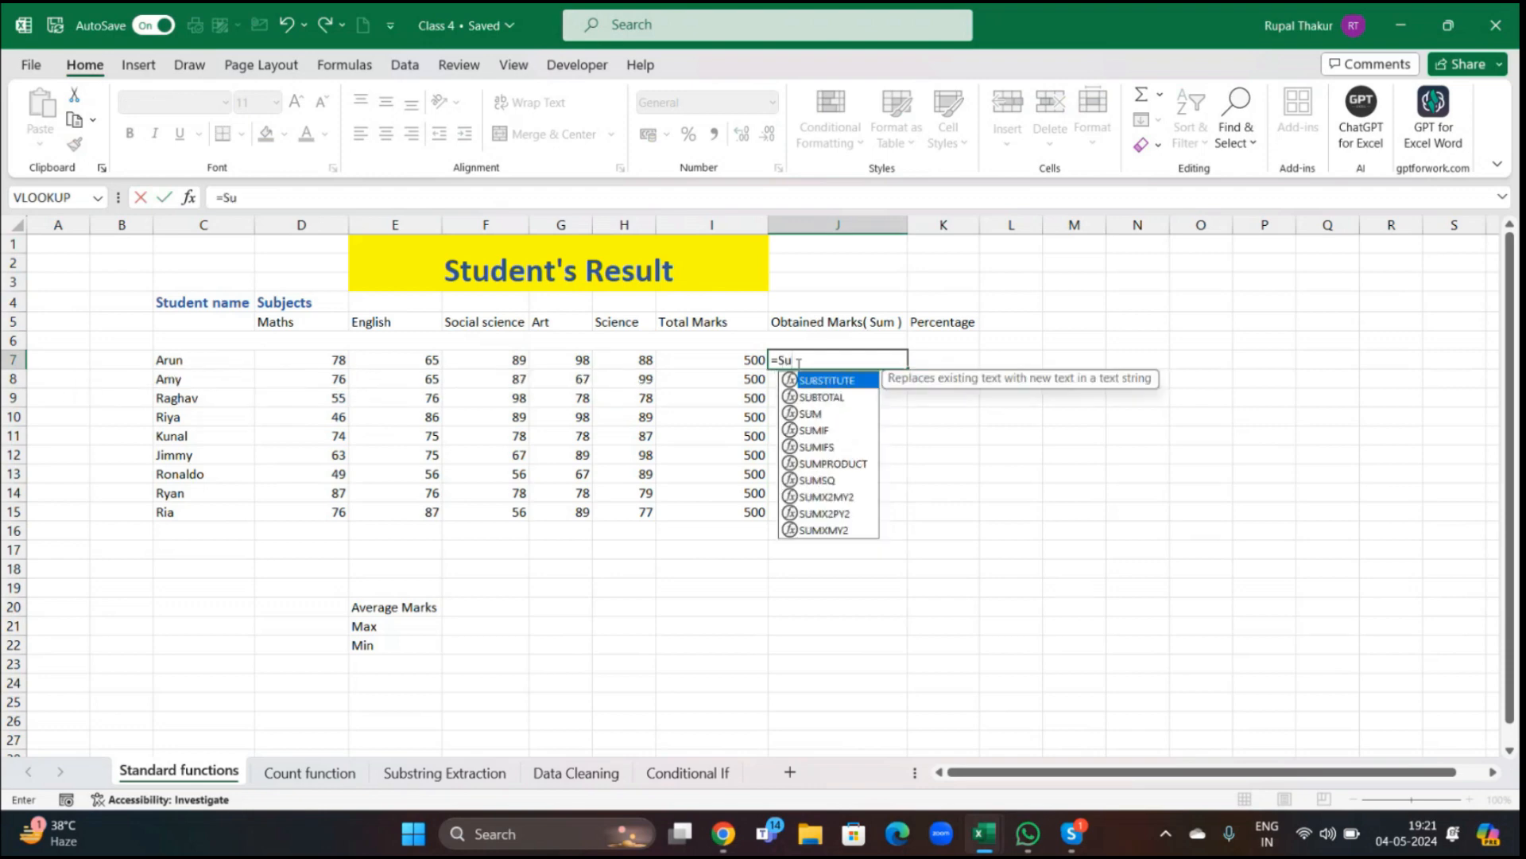
{"action": "key", "text": "BackSpace"}
{"action": "type", "text": "um"}
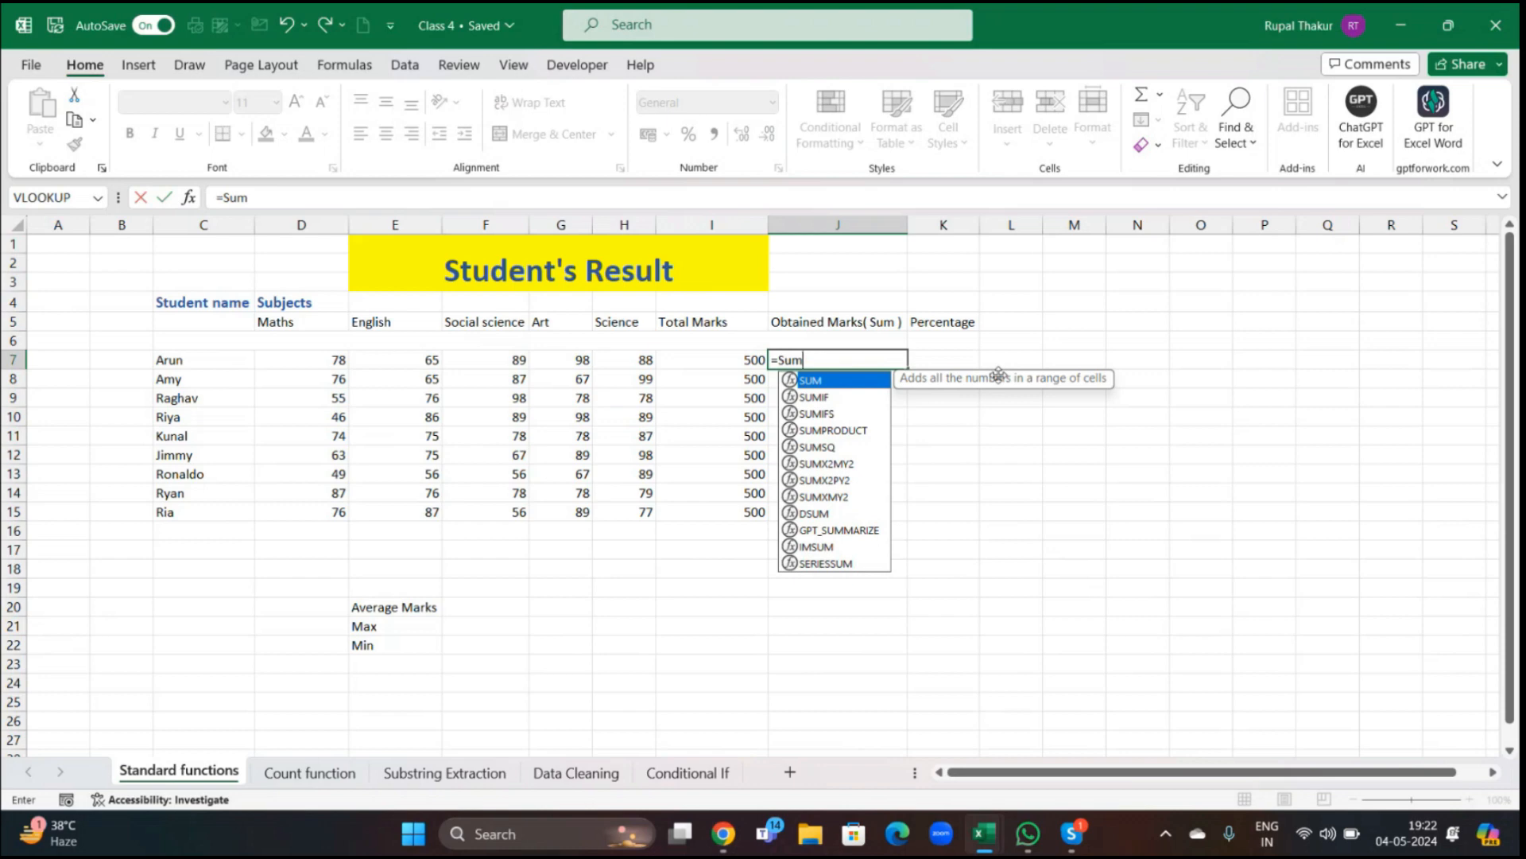
{"action": "key", "text": "Tab"}
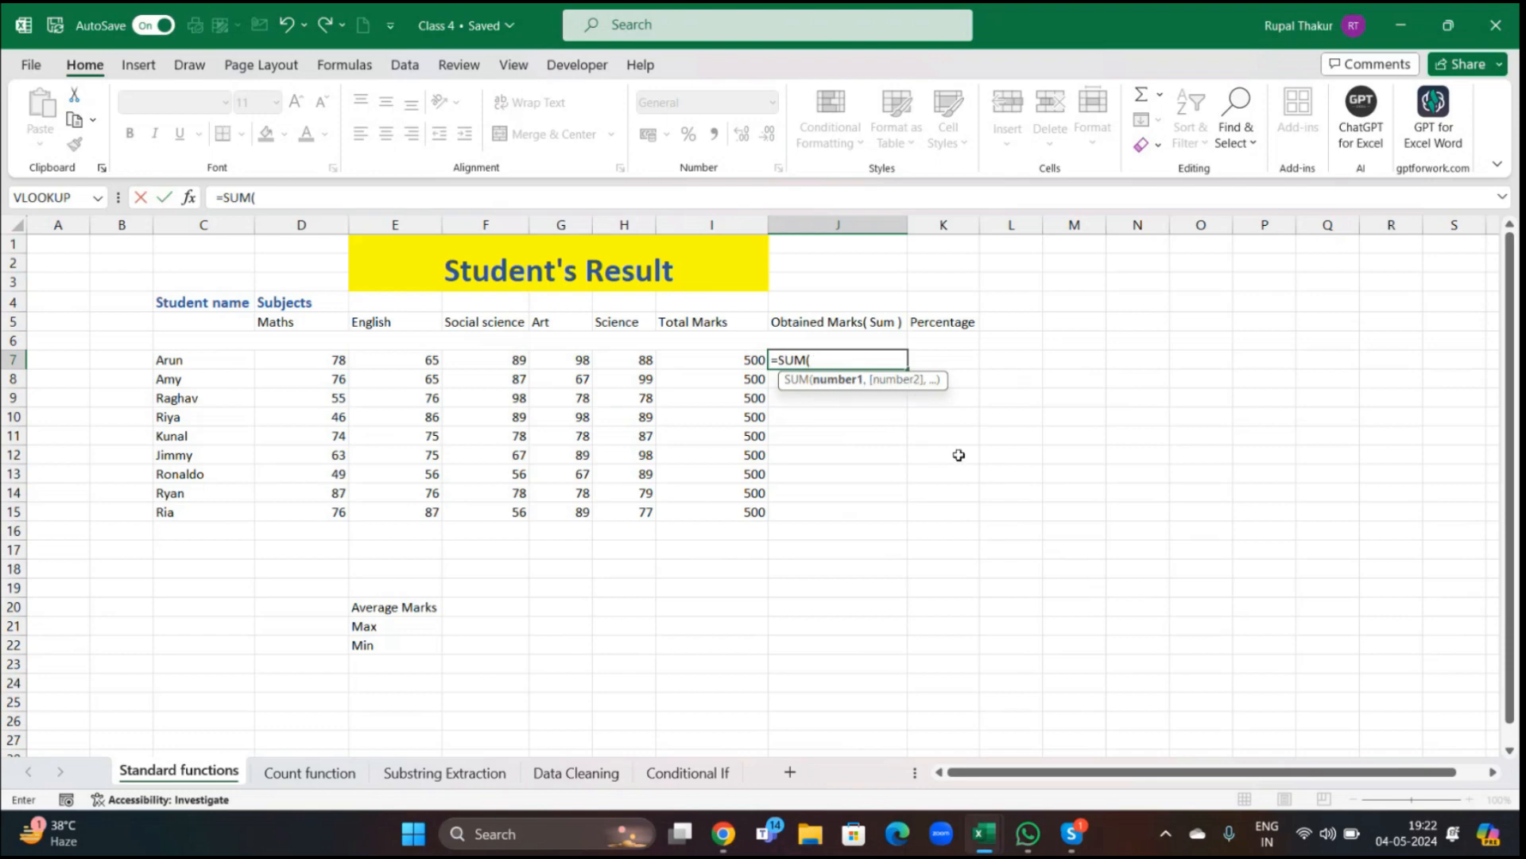
{"action": "left_click", "coordinate": [301, 363]}
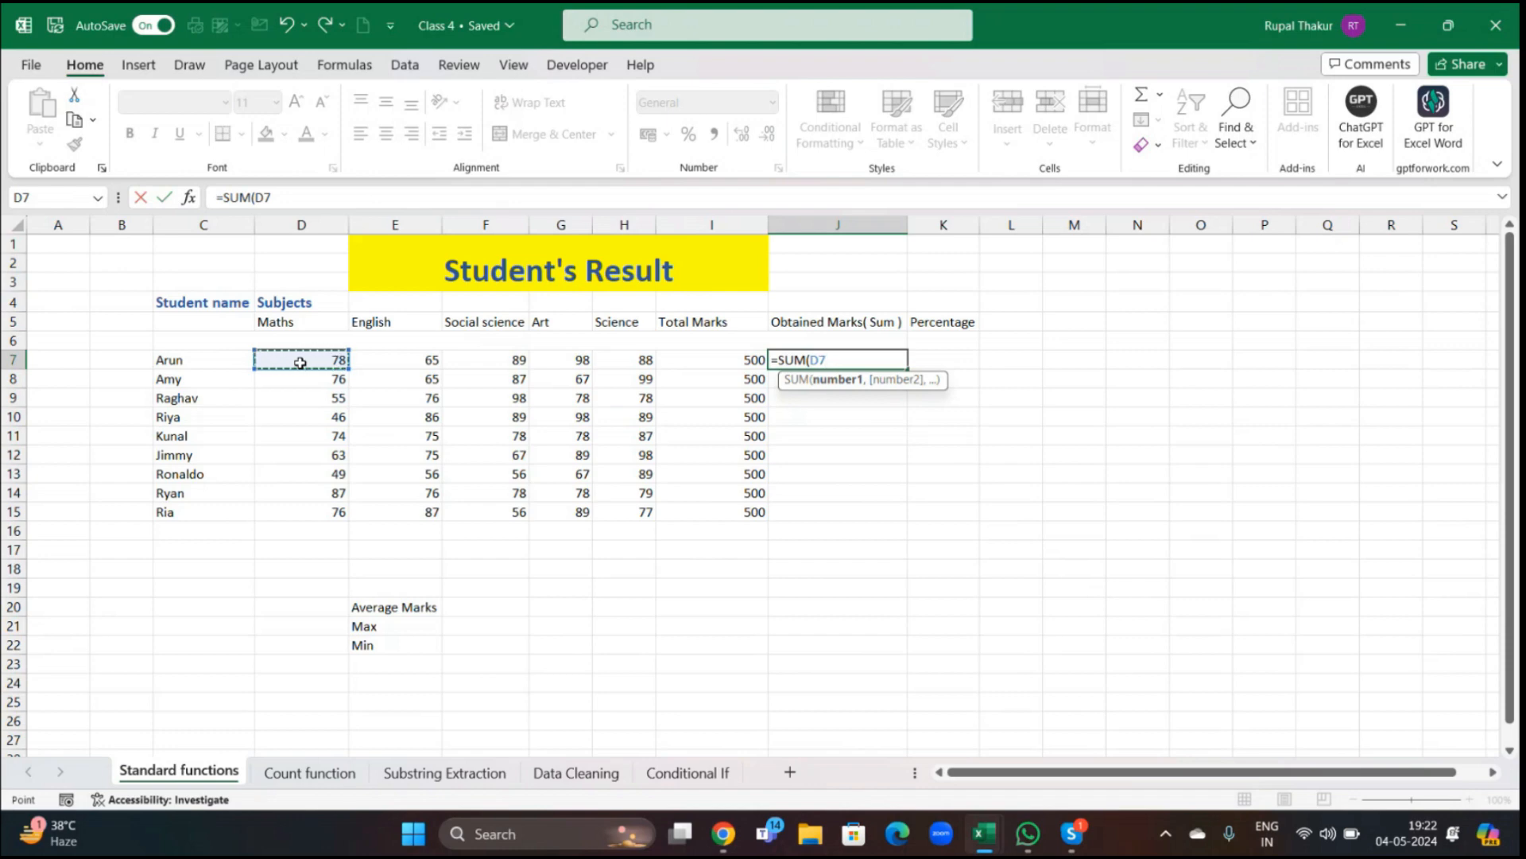
{"action": "type", "text": ","}
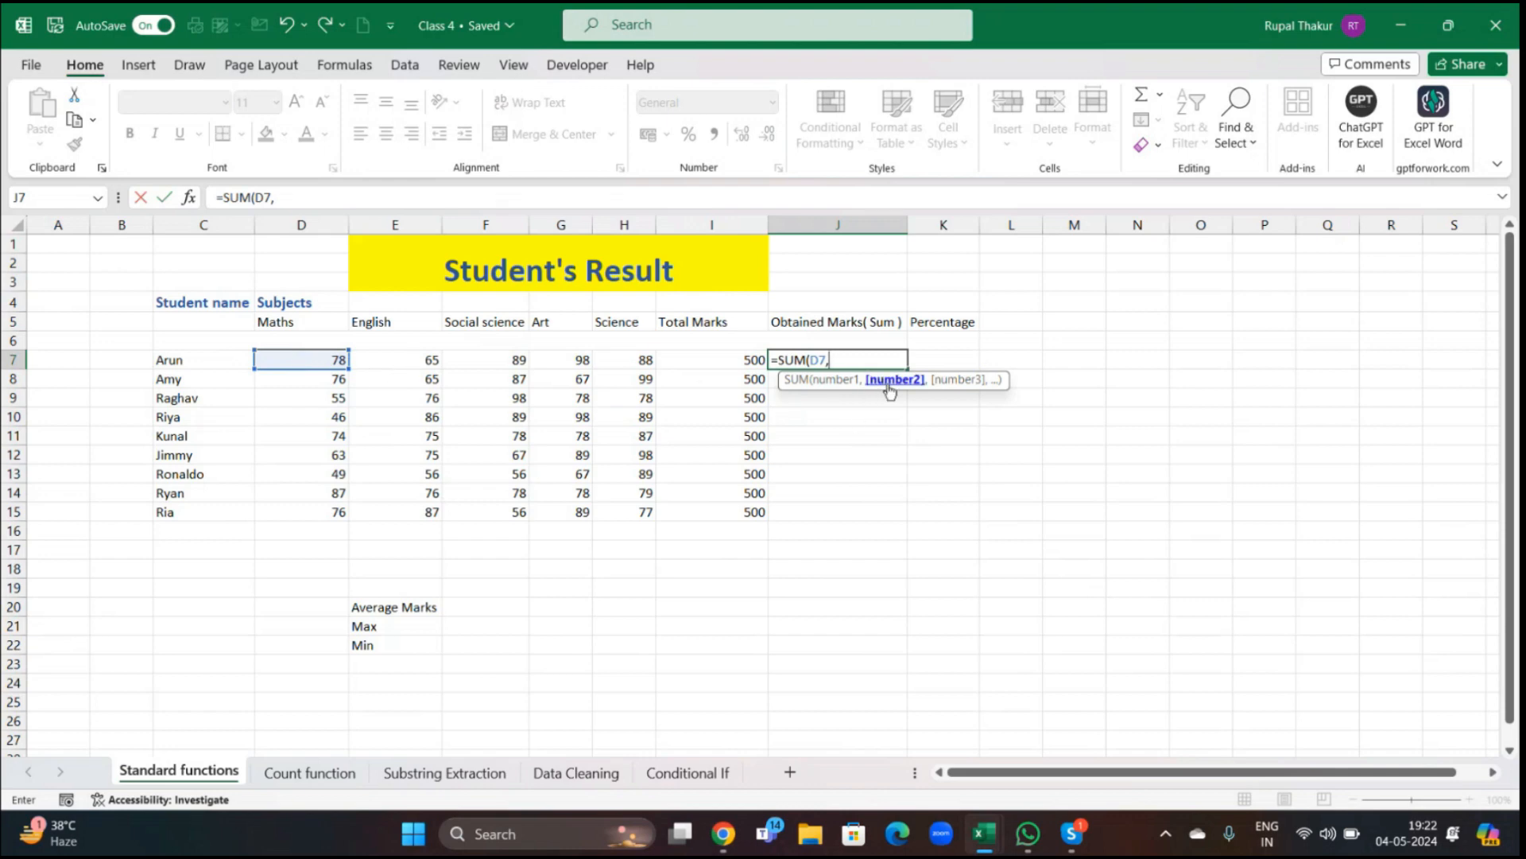
{"action": "left_click", "coordinate": [388, 360]}
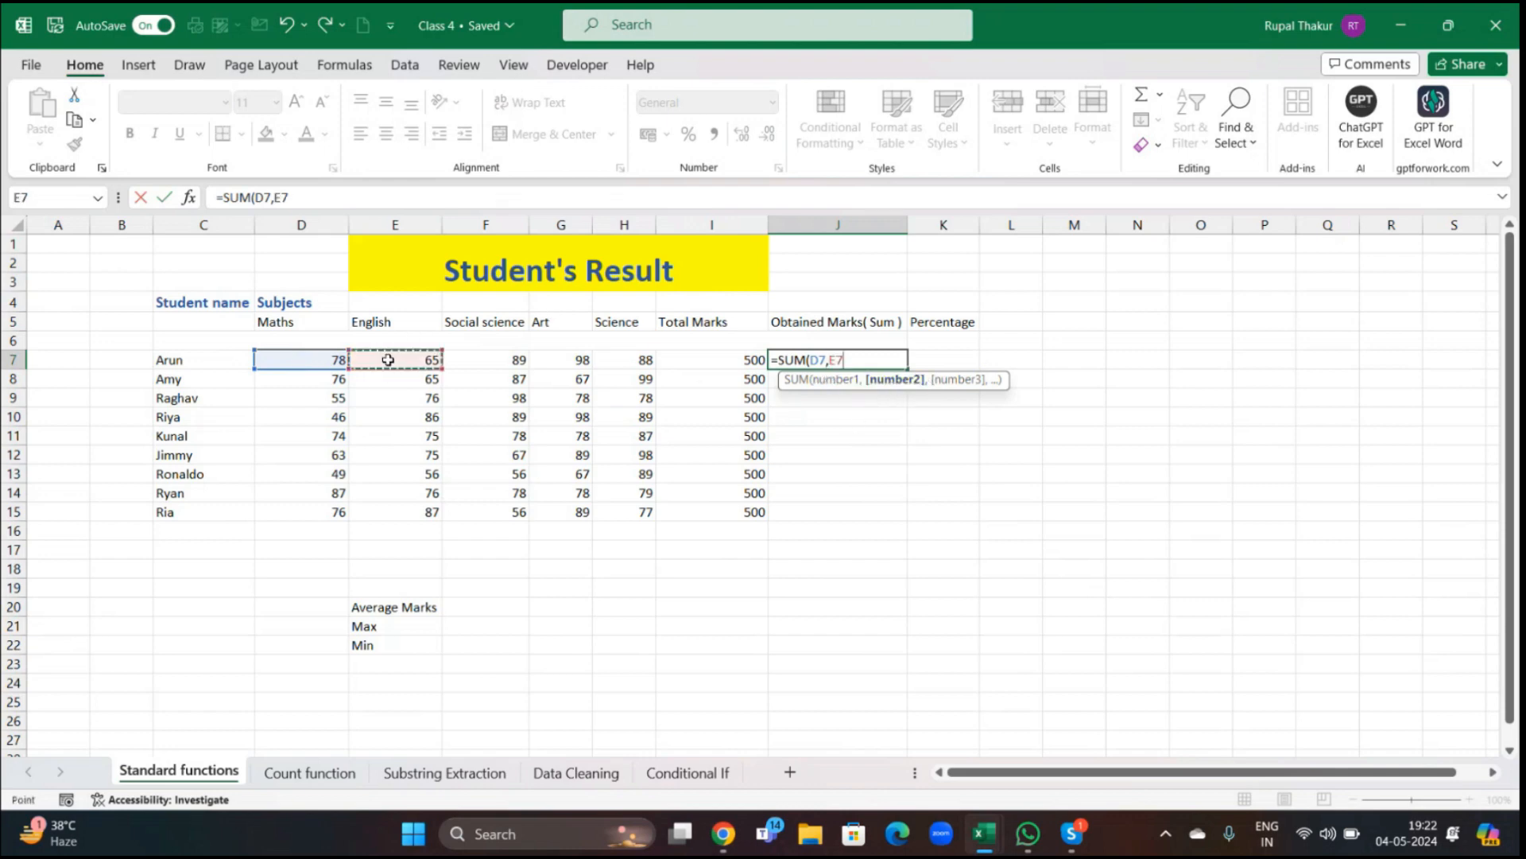
{"action": "type", "text": ","}
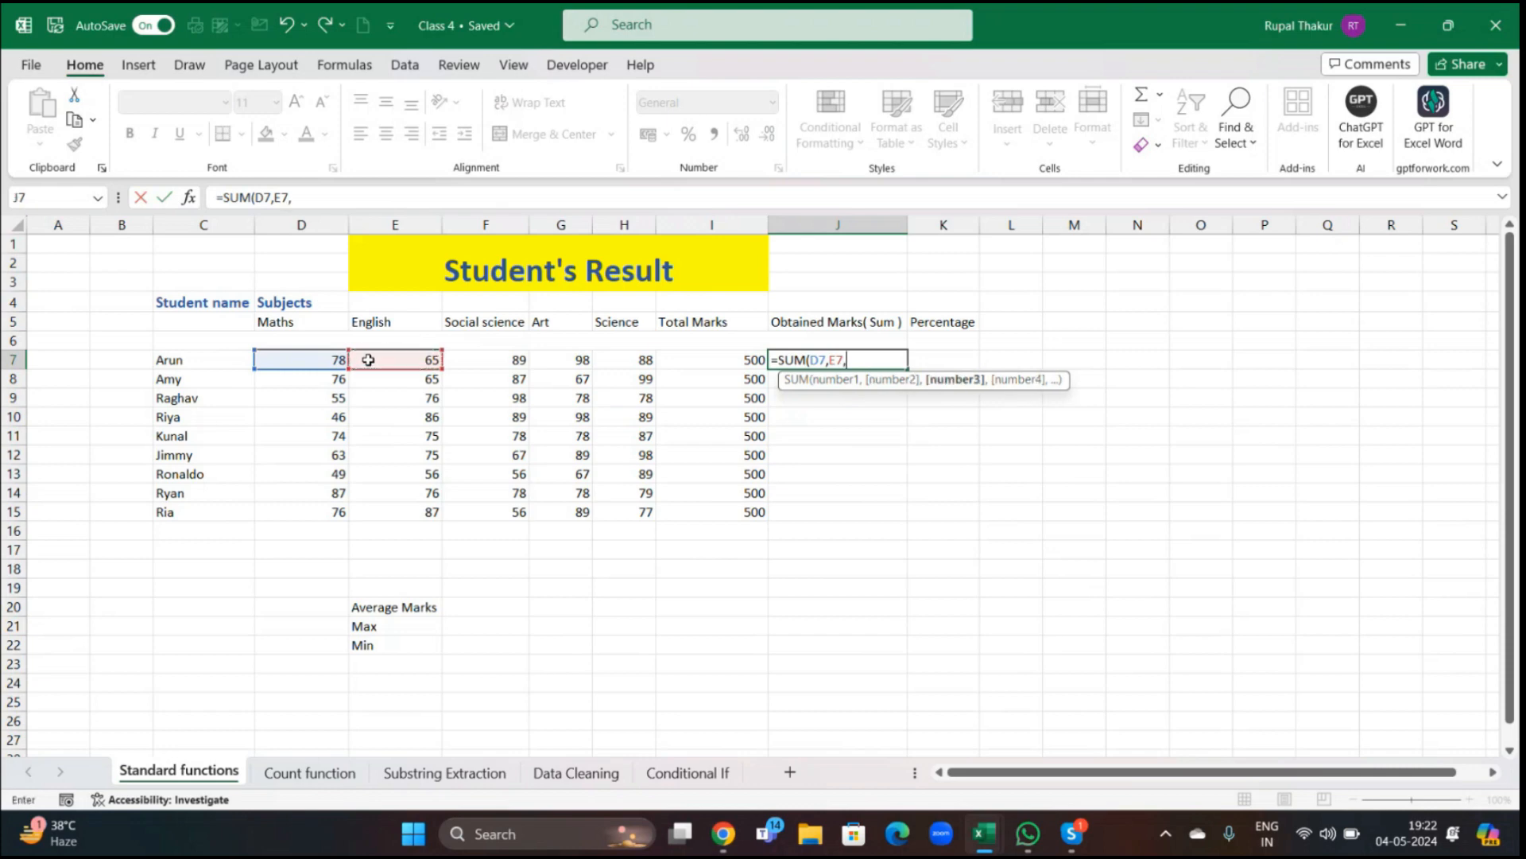
{"action": "key", "text": "BackSpace"}
{"action": "key", "text": "BackSpace"}
{"action": "key", "text": "BackSpace"}
{"action": "key", "text": "BackSpace"}
{"action": "key", "text": "BackSpace"}
{"action": "key", "text": "BackSpace"}
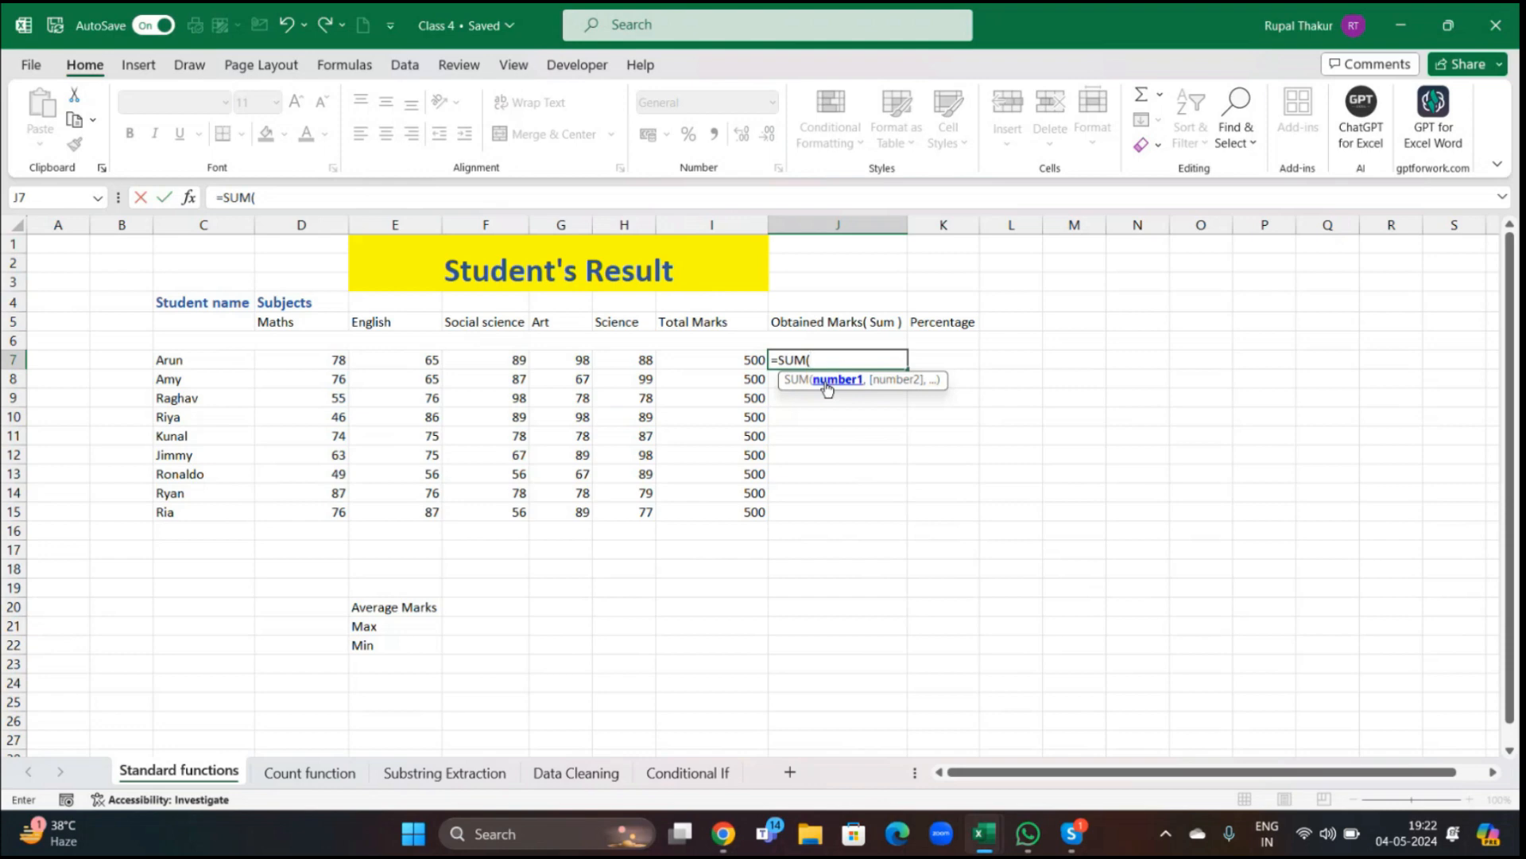
Complete J7's SUM formula with the range D7:H7 so it reads =SUM(D7:H7)
{"action": "left_click_drag", "start_coordinate": [269, 358], "coordinate": [634, 360]}
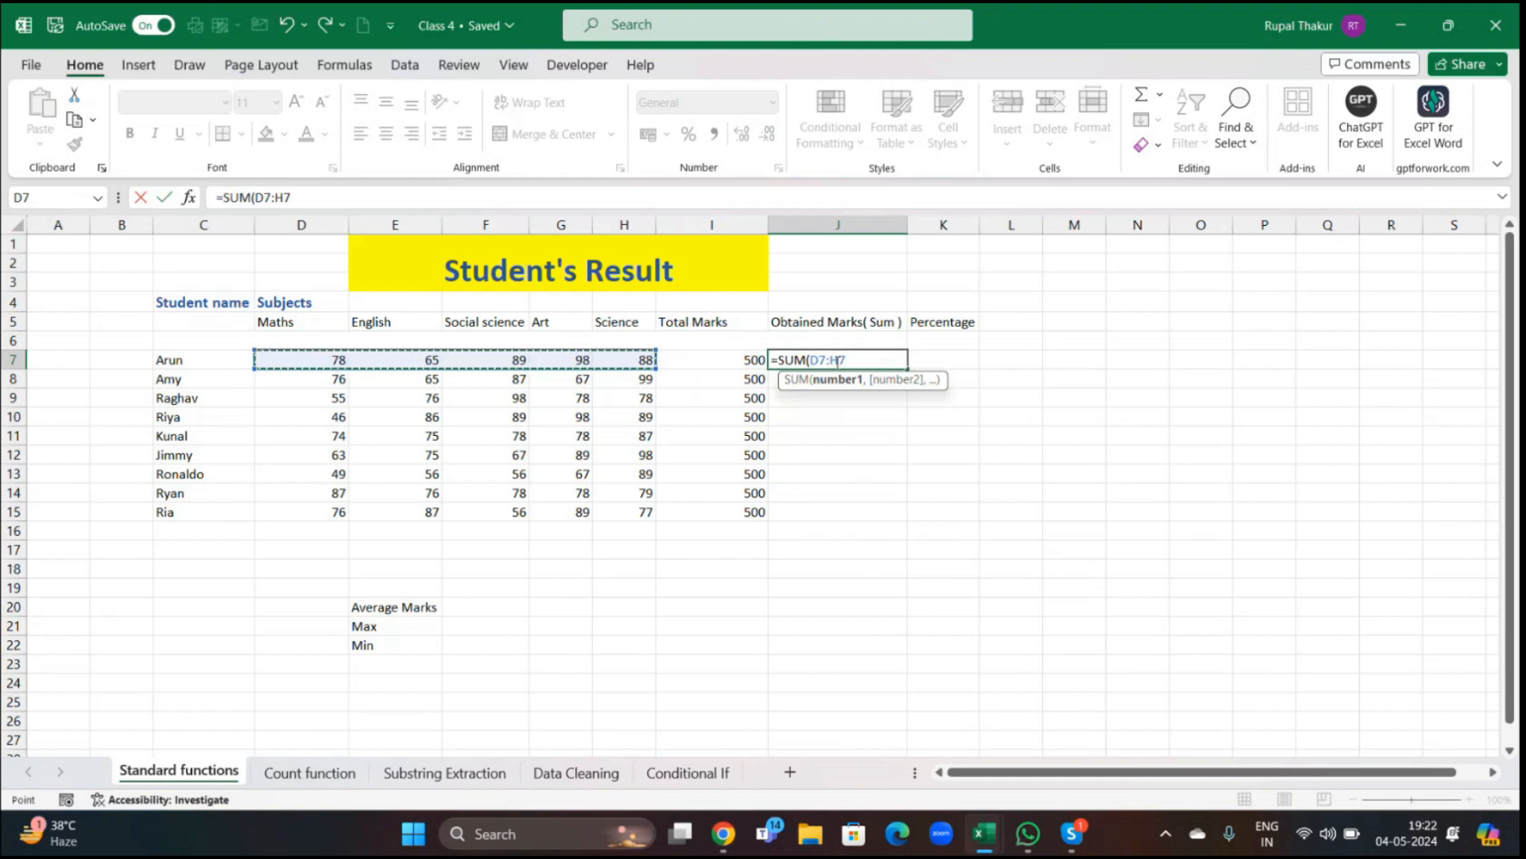
{"action": "type", "text": ")"}
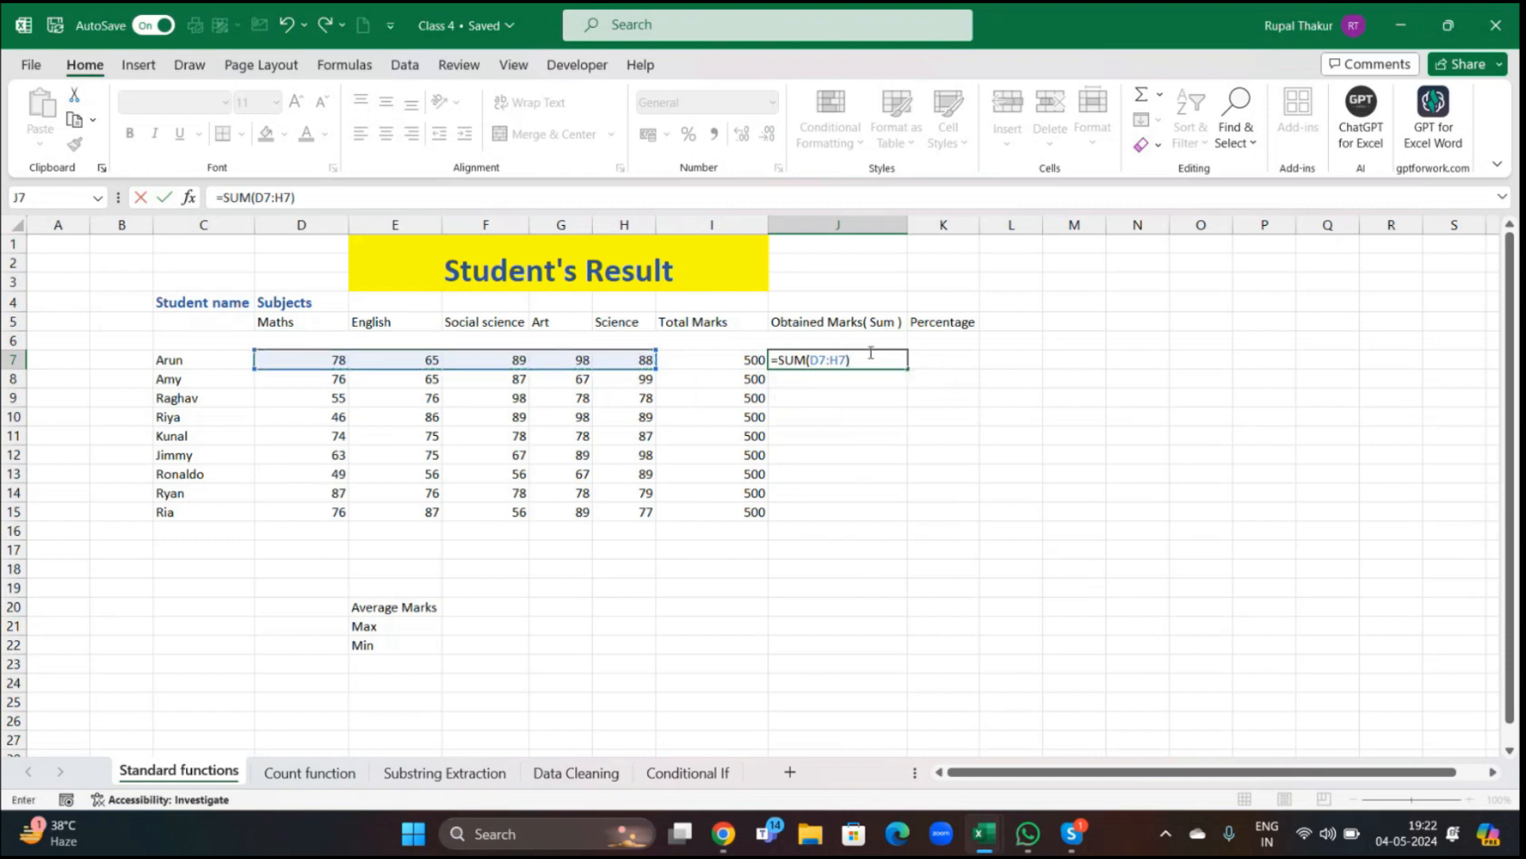
{"action": "key", "text": "Return"}
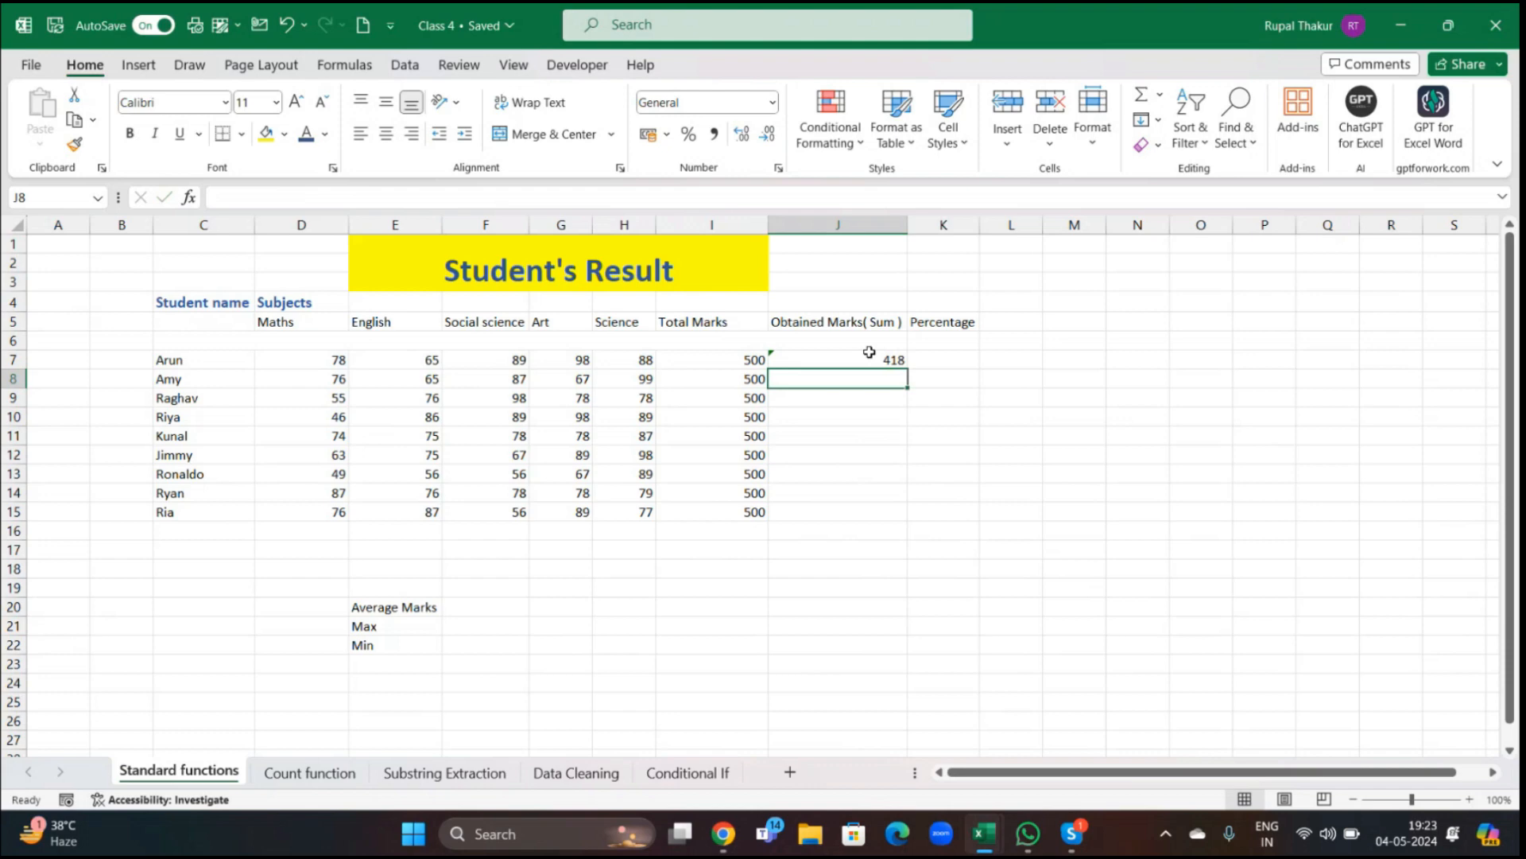
Copy the SUM formula from J7 down to J15 for the remaining students
{"action": "left_click", "coordinate": [823, 354]}
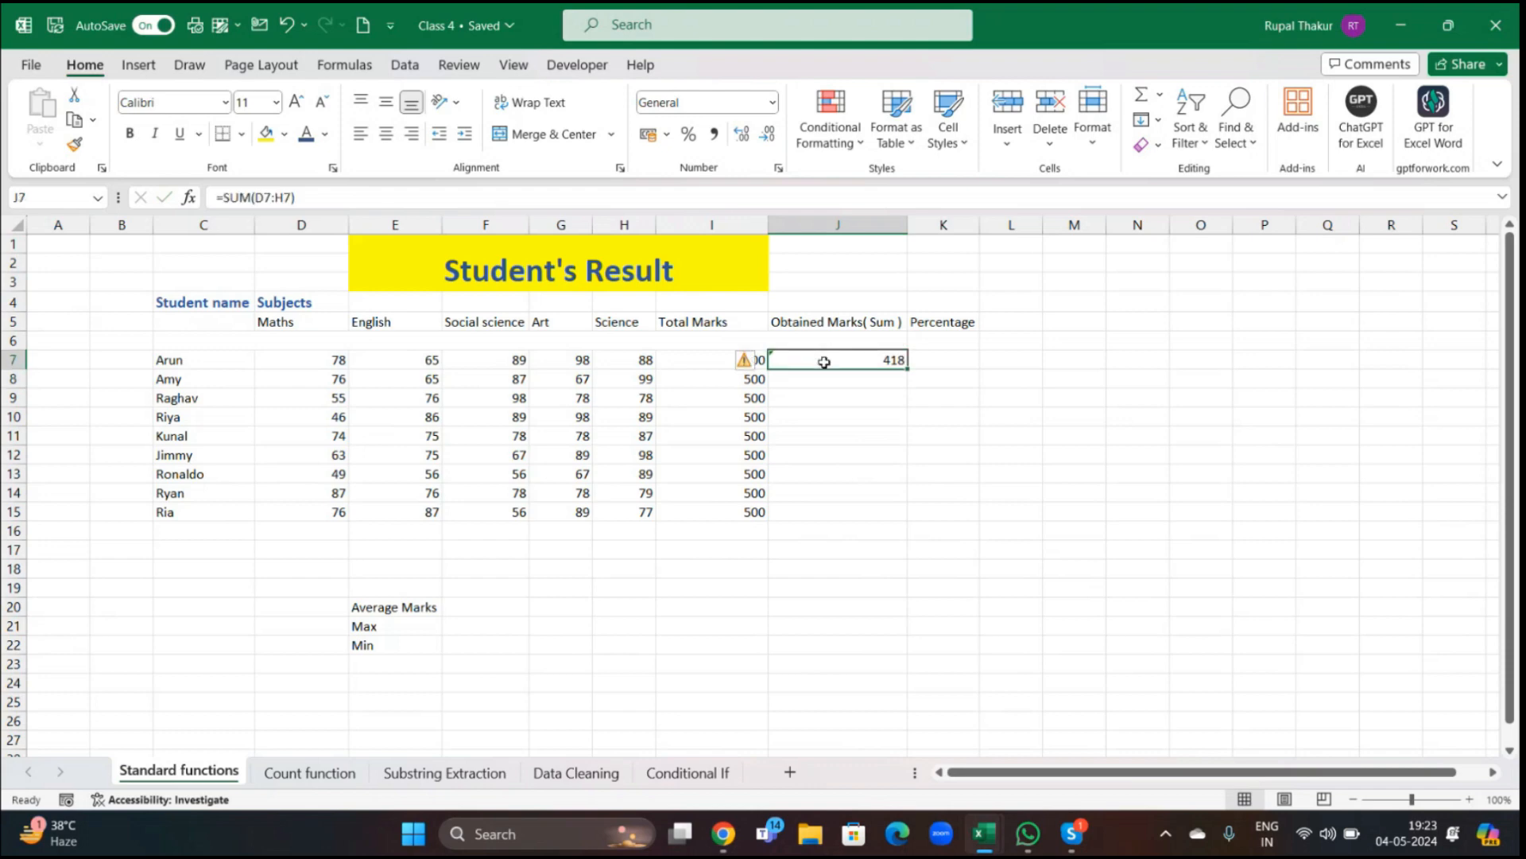
{"action": "left_click_drag", "start_coordinate": [909, 367], "coordinate": [908, 520]}
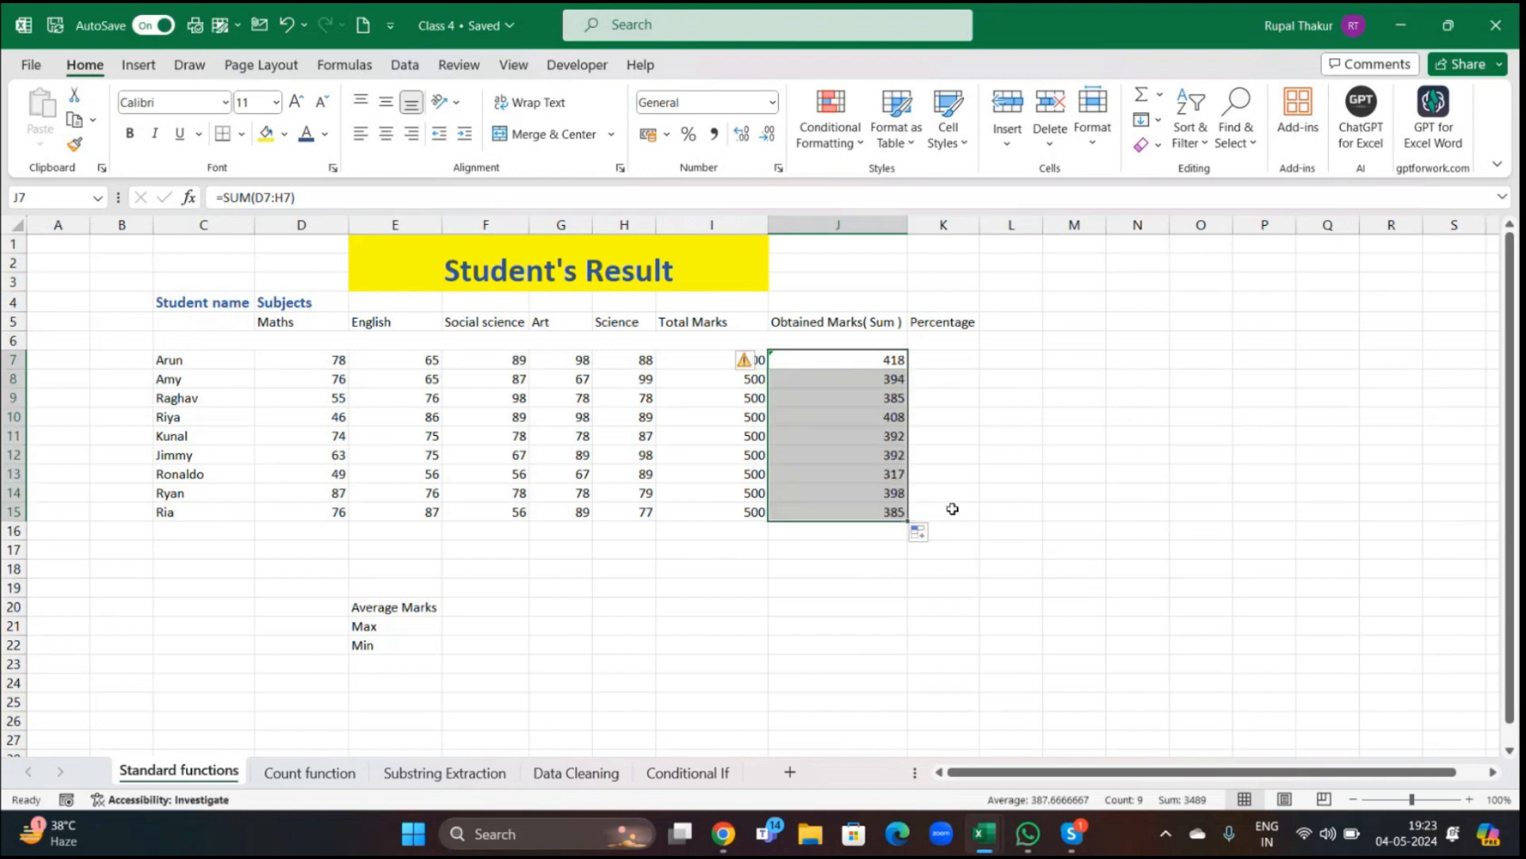
{"action": "left_click", "coordinate": [976, 492]}
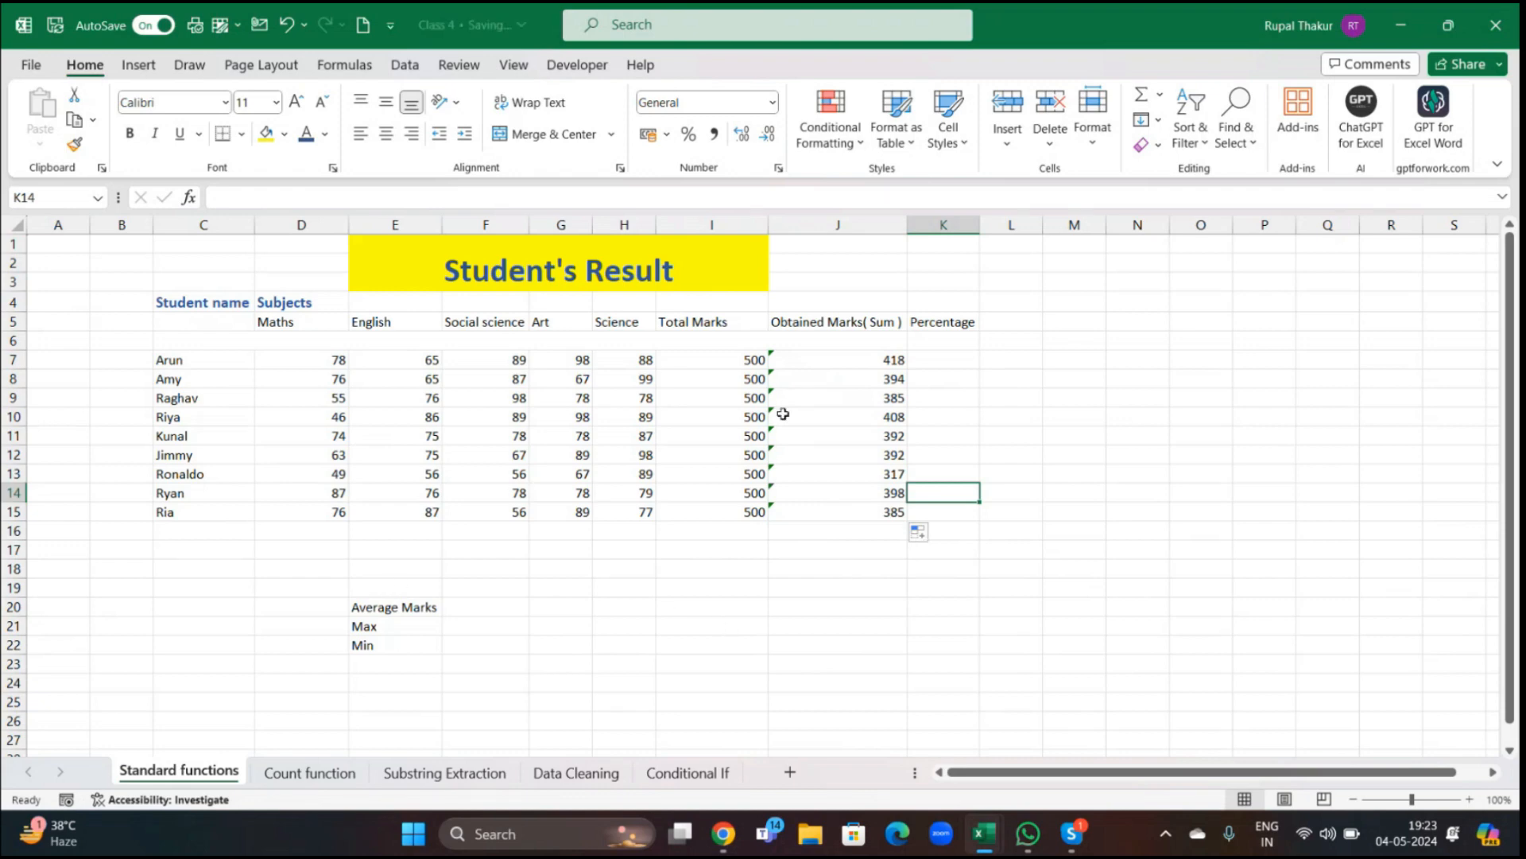
{"action": "left_click_drag", "start_coordinate": [937, 363], "coordinate": [842, 455]}
{"action": "left_click", "coordinate": [1078, 358]}
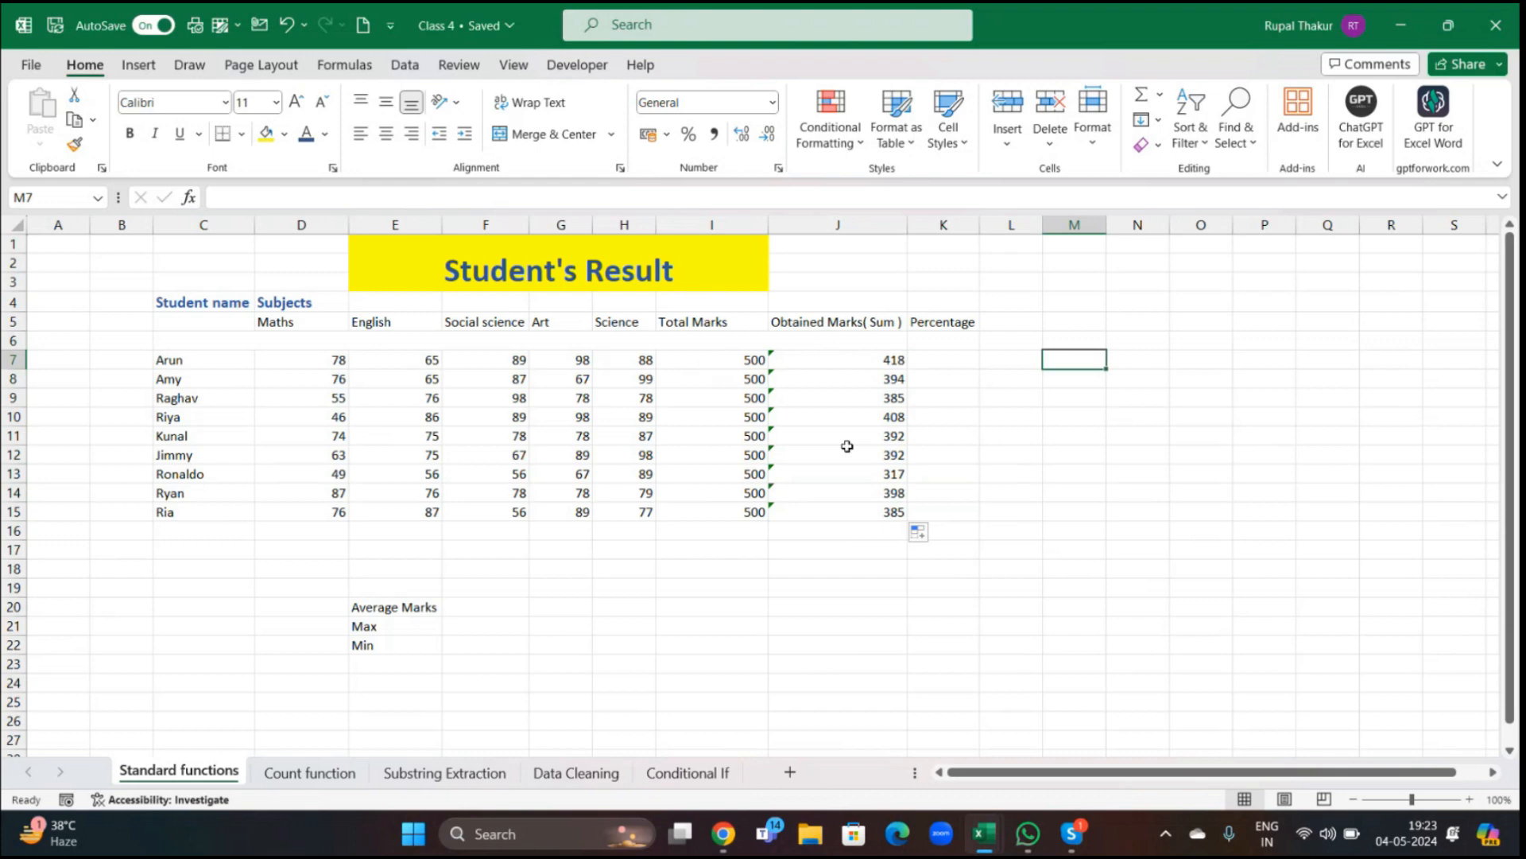
Try averaging the obtained marks in F20 with =AVERAGE((J7:J15)), and clear the cell again
{"action": "scroll", "coordinate": [856, 444], "scroll_direction": "down", "scroll_amount": 1}
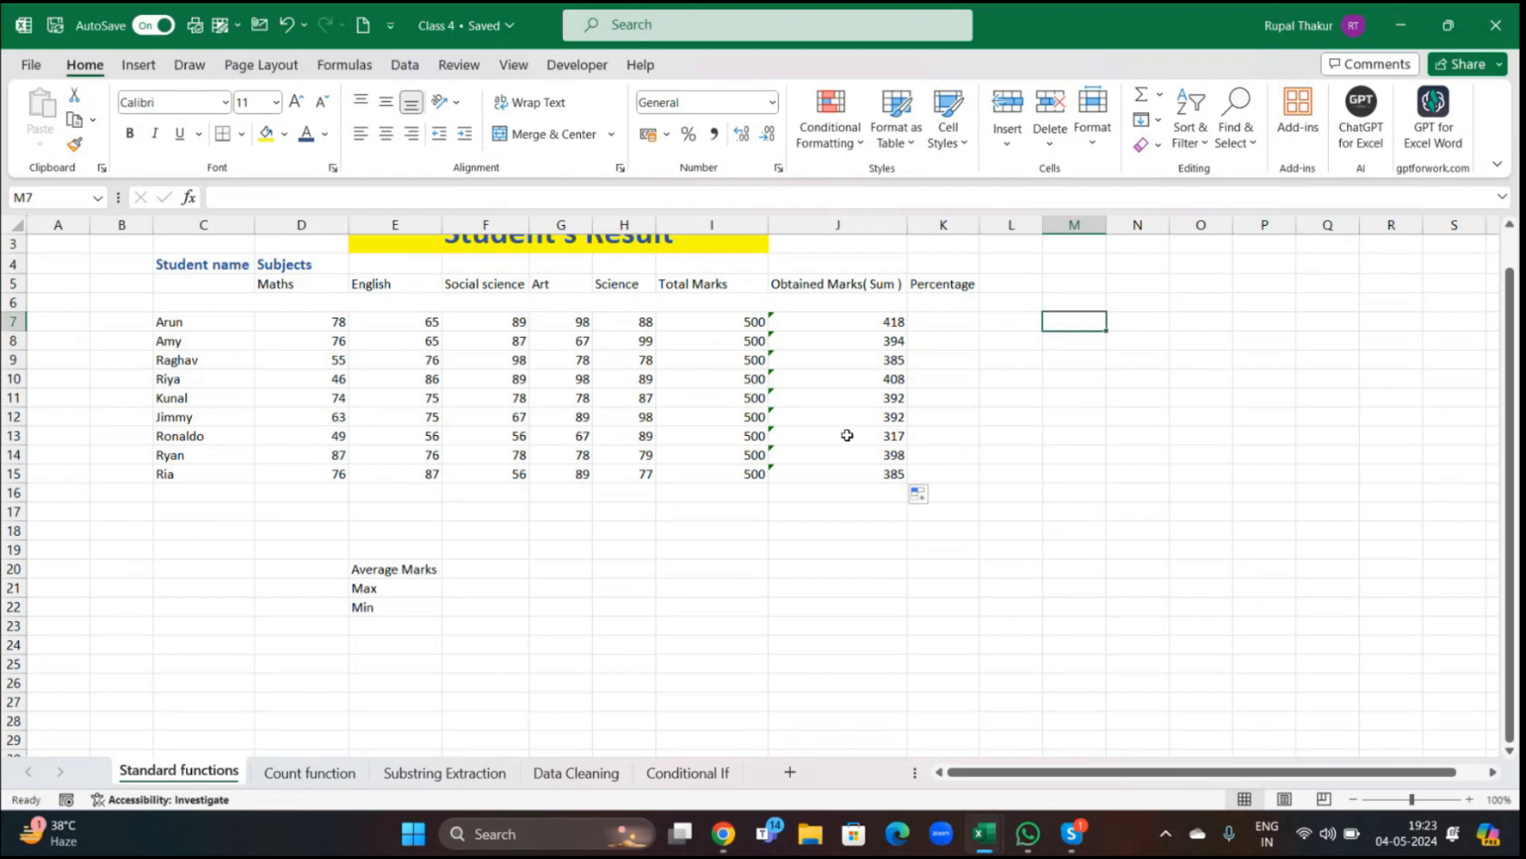
{"action": "left_click", "coordinate": [480, 575]}
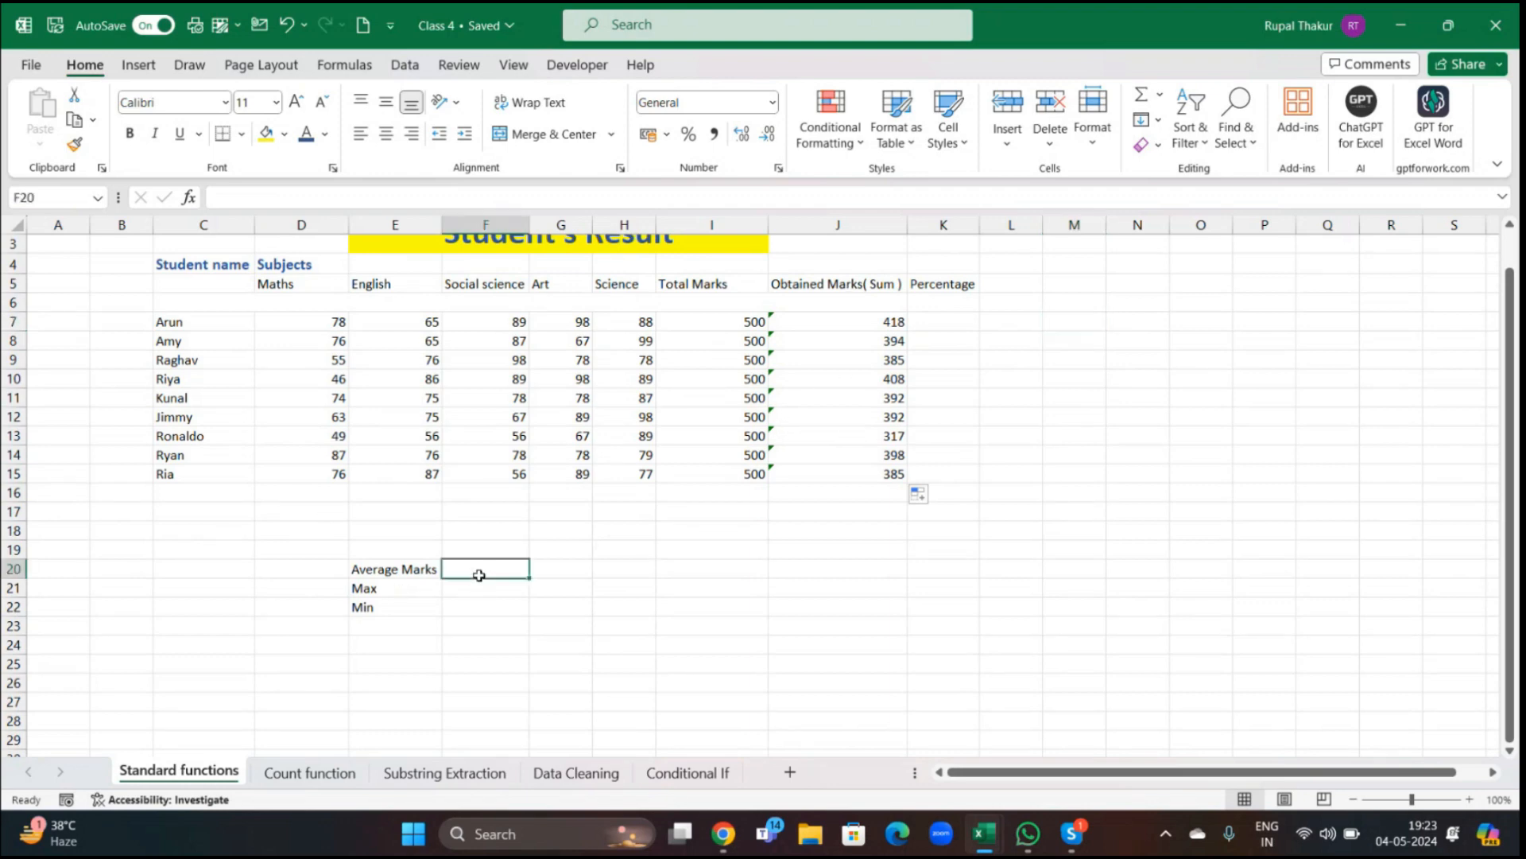
{"action": "type", "text": "=aver"}
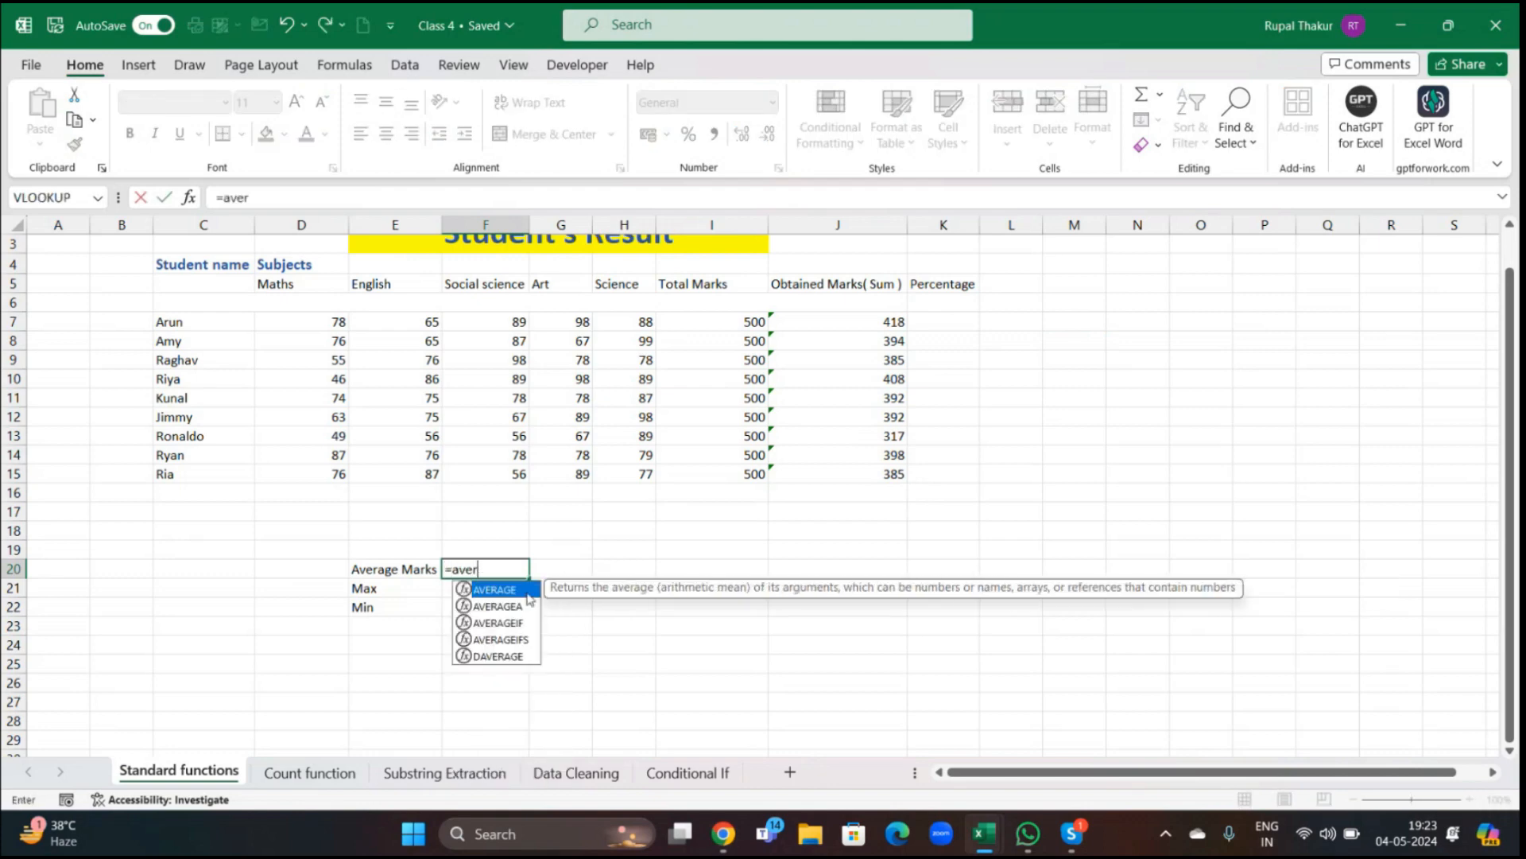
{"action": "key", "text": "Tab"}
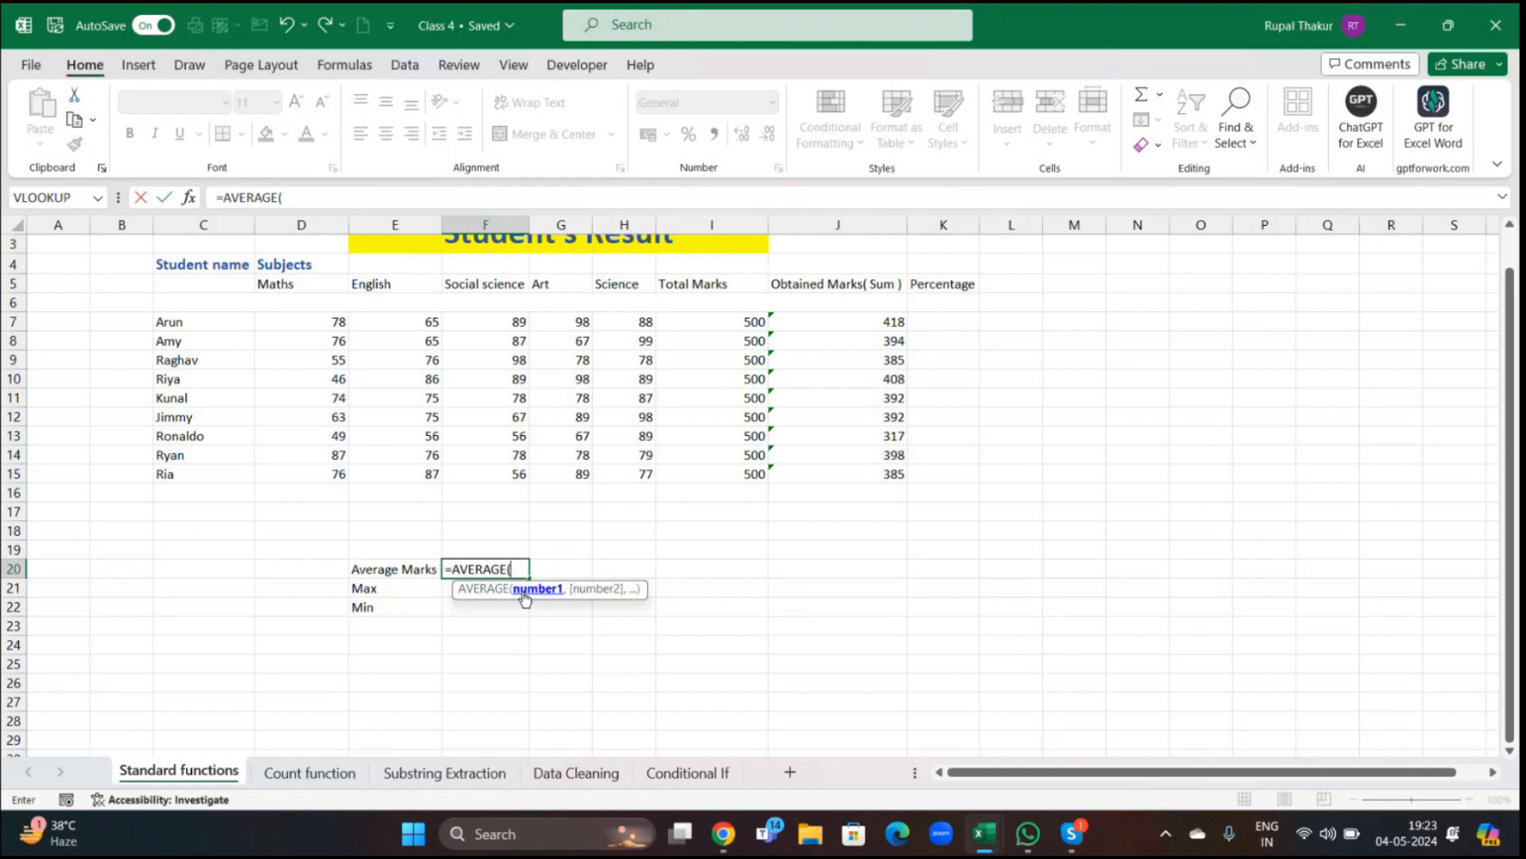
{"action": "type", "text": "("}
{"action": "left_click_drag", "start_coordinate": [831, 317], "coordinate": [843, 469]}
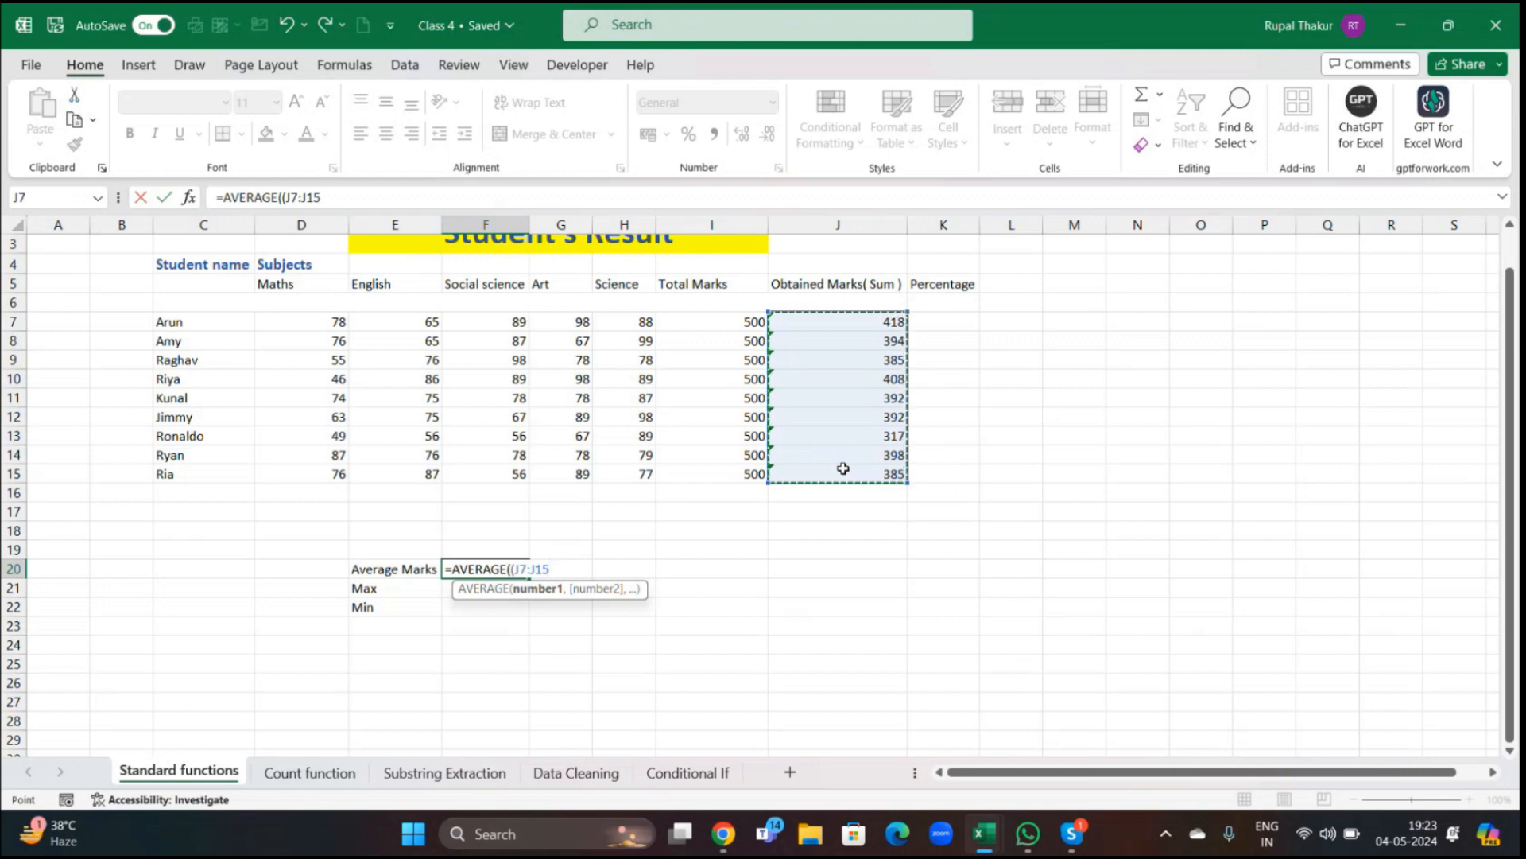
{"action": "type", "text": ")"}
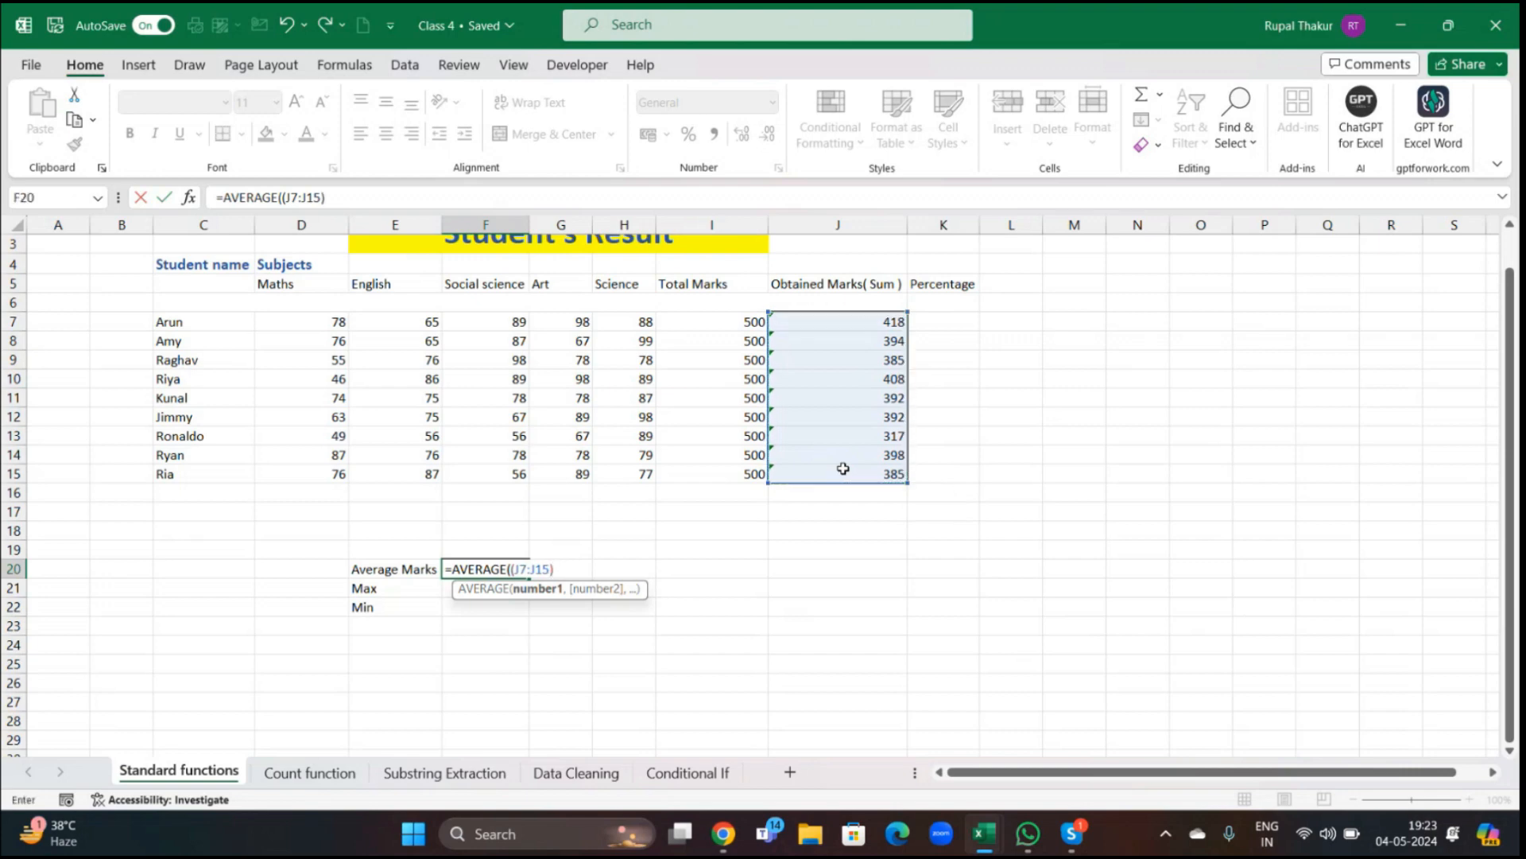
{"action": "key", "text": "Return"}
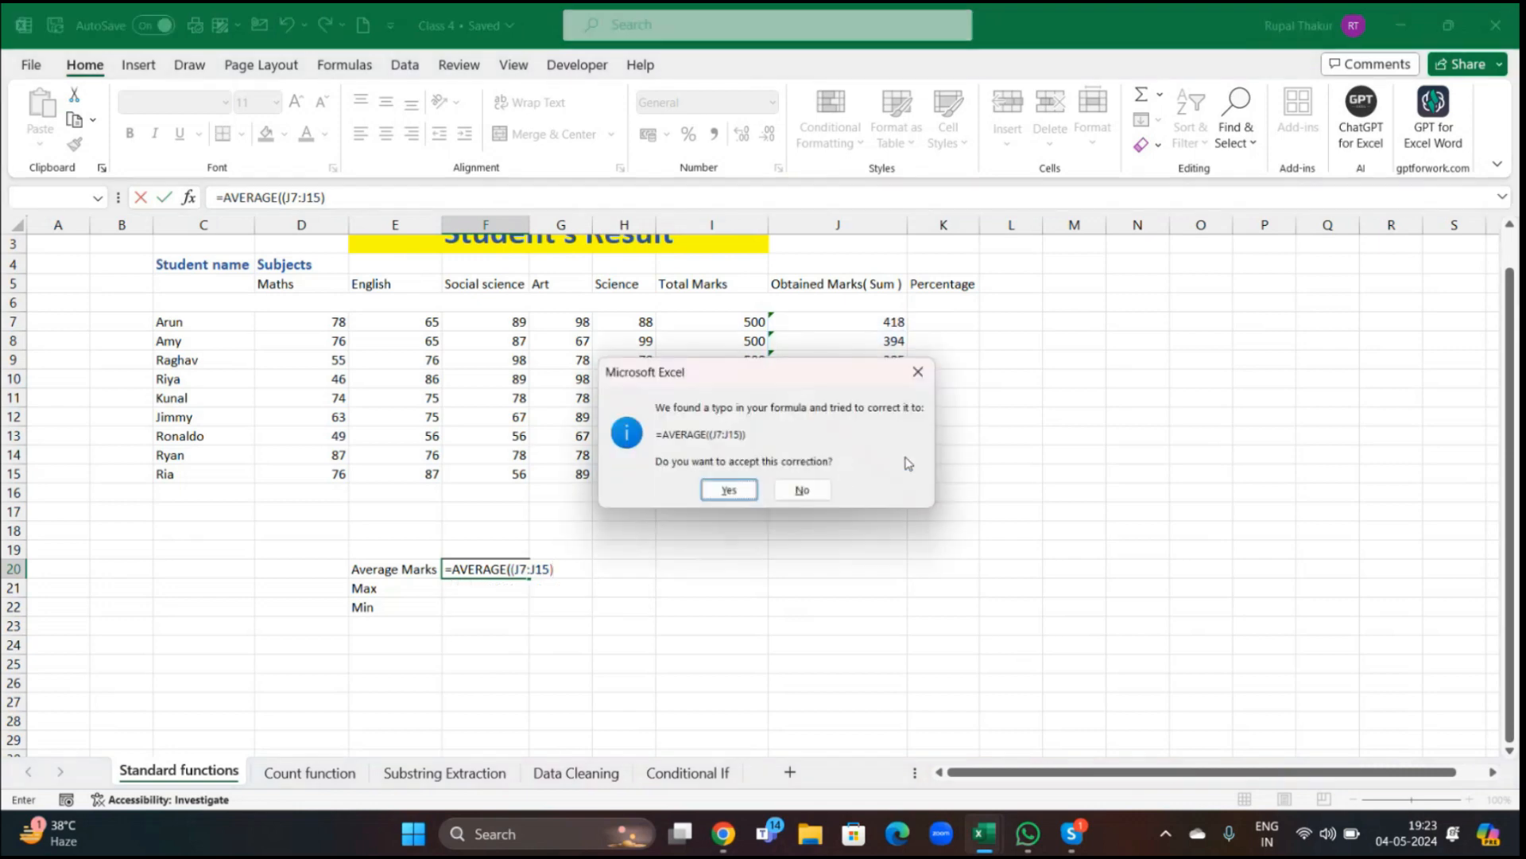
{"action": "left_click", "coordinate": [729, 490]}
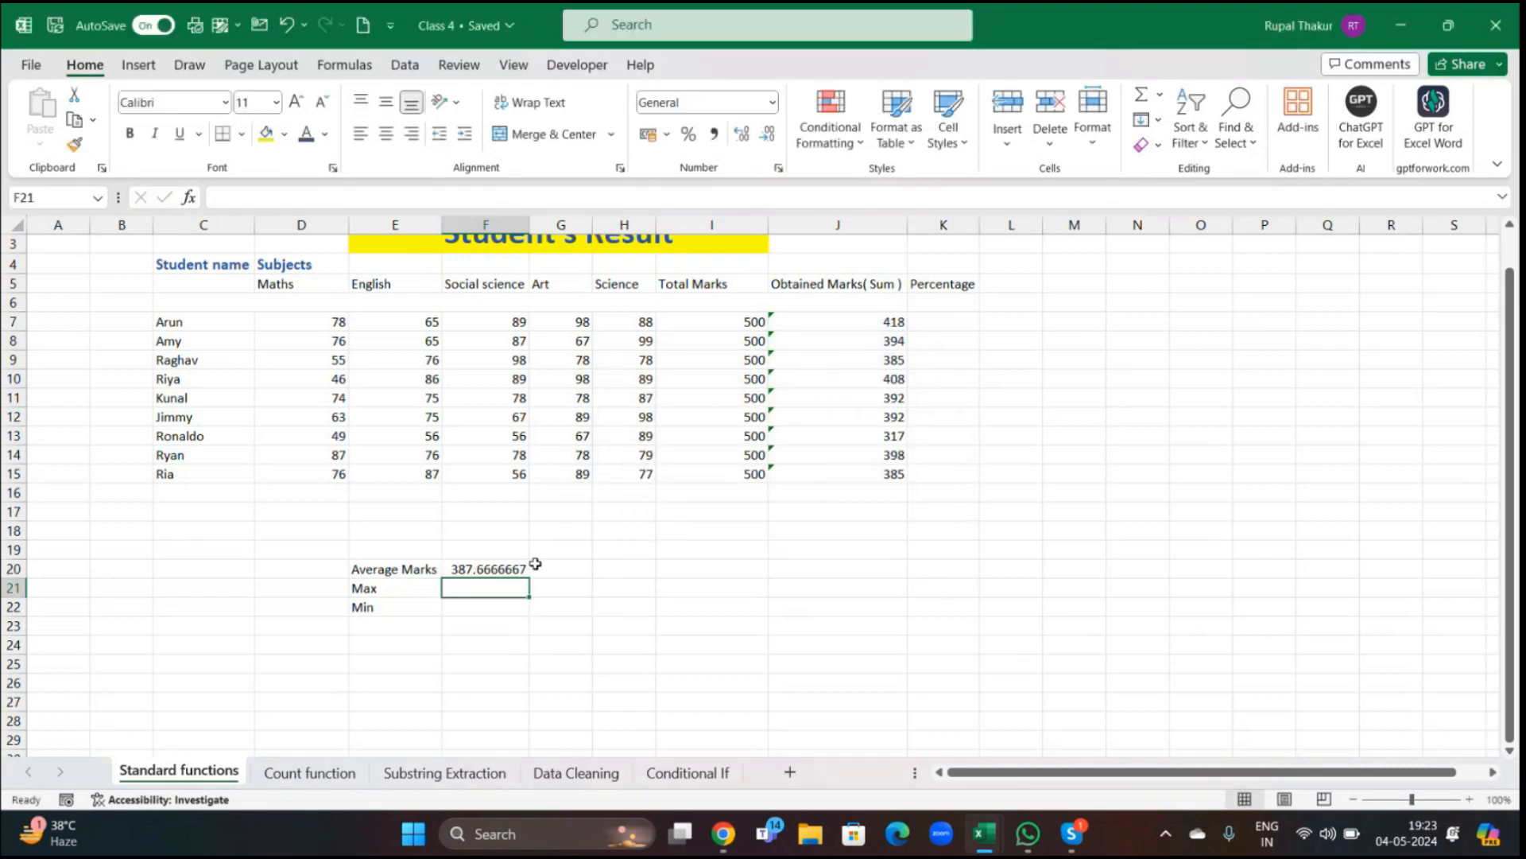
{"action": "left_click", "coordinate": [518, 567]}
{"action": "key", "text": "Delete"}
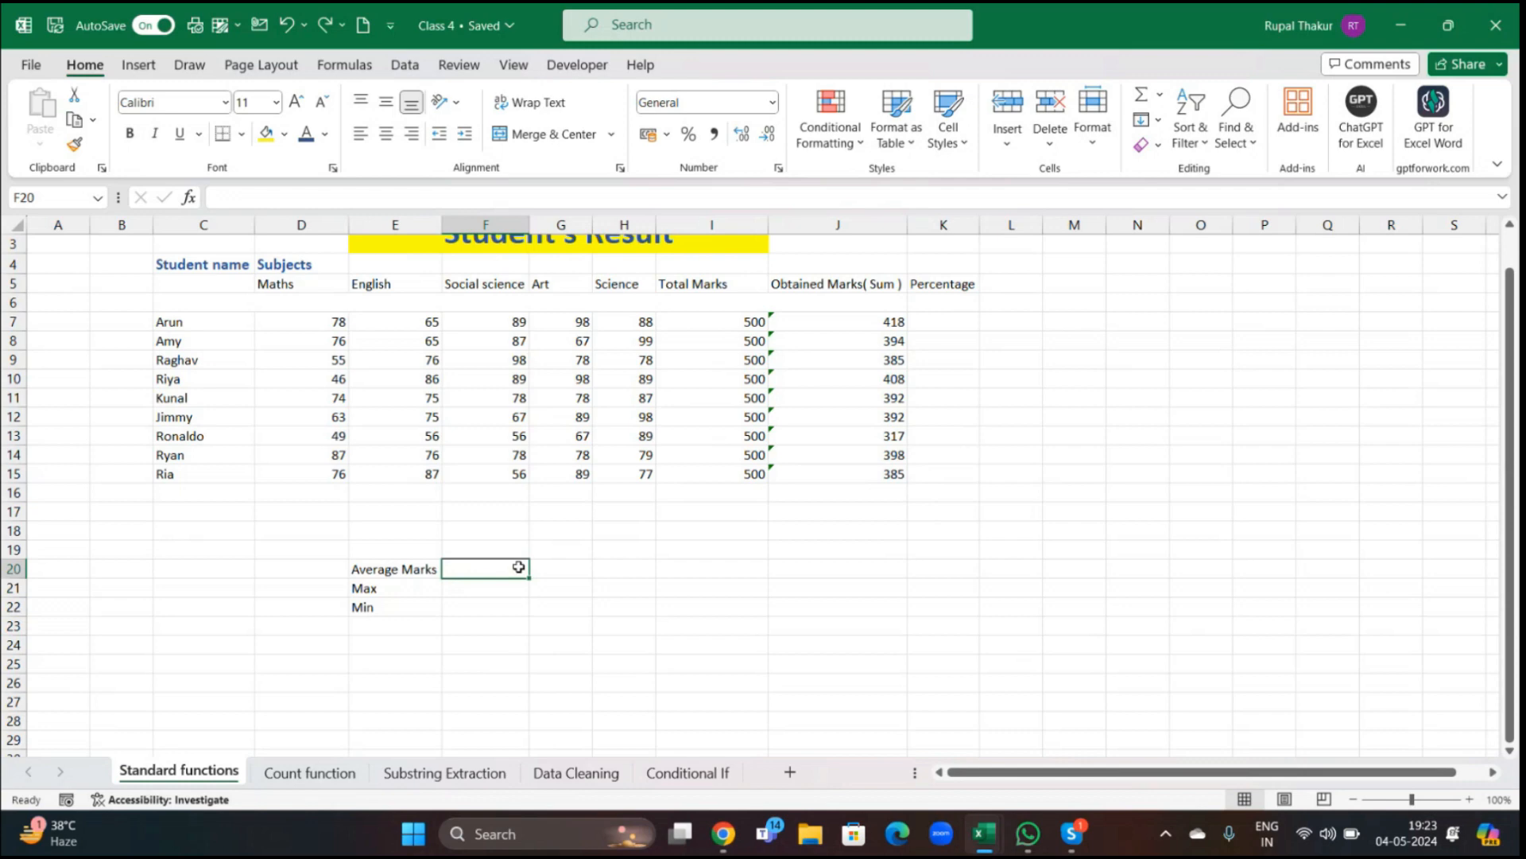
Enter the formula =AVERAGE(J7:J15) in F20 to calculate the average obtained marks
{"action": "type", "text": "="}
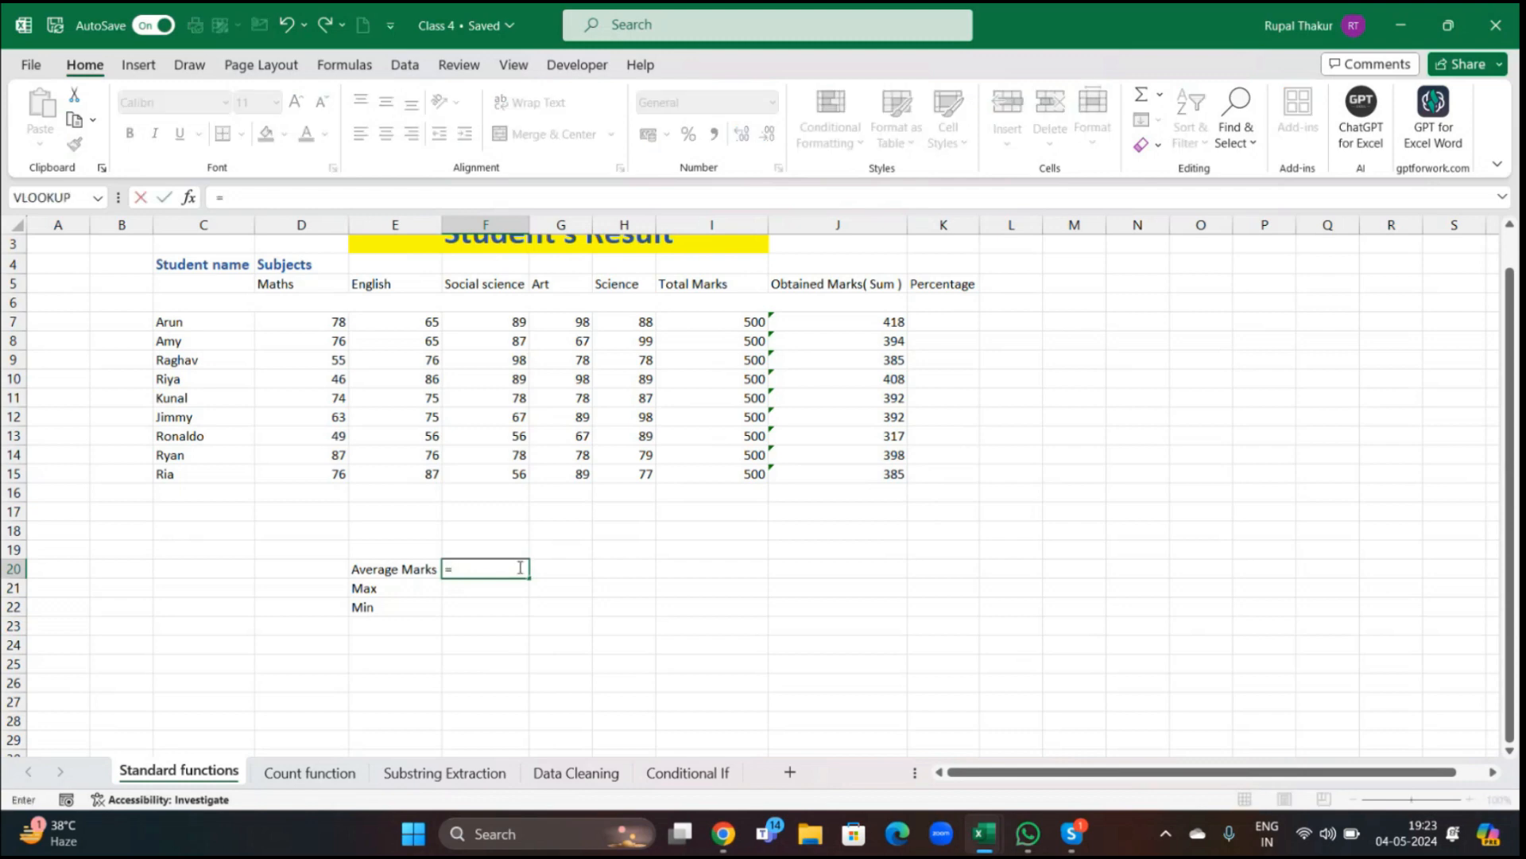
{"action": "type", "text": "aver"}
{"action": "key", "text": "Tab"}
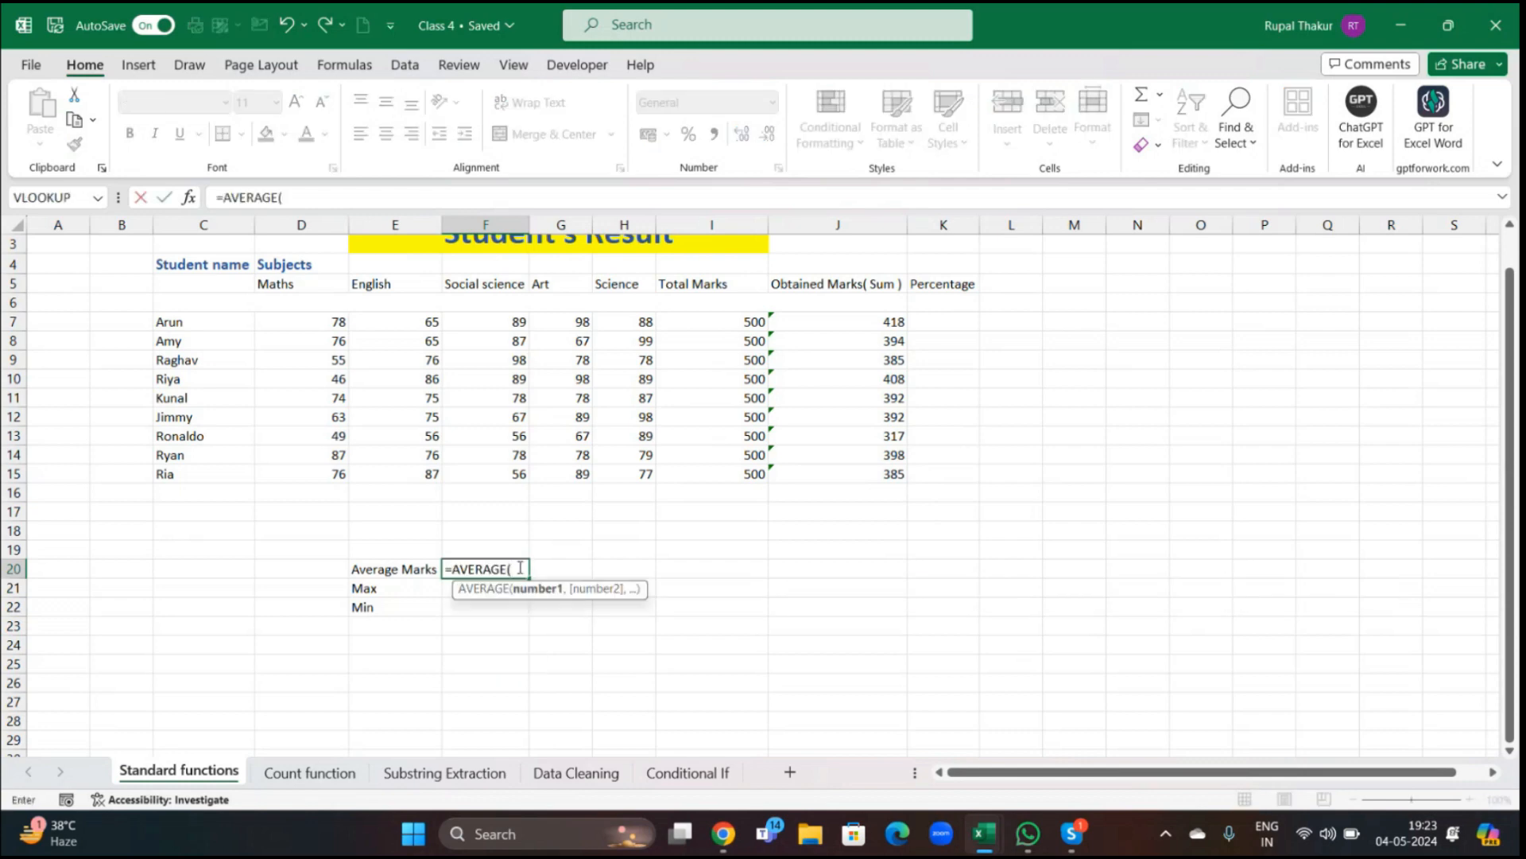
{"action": "left_click_drag", "start_coordinate": [858, 322], "coordinate": [855, 474]}
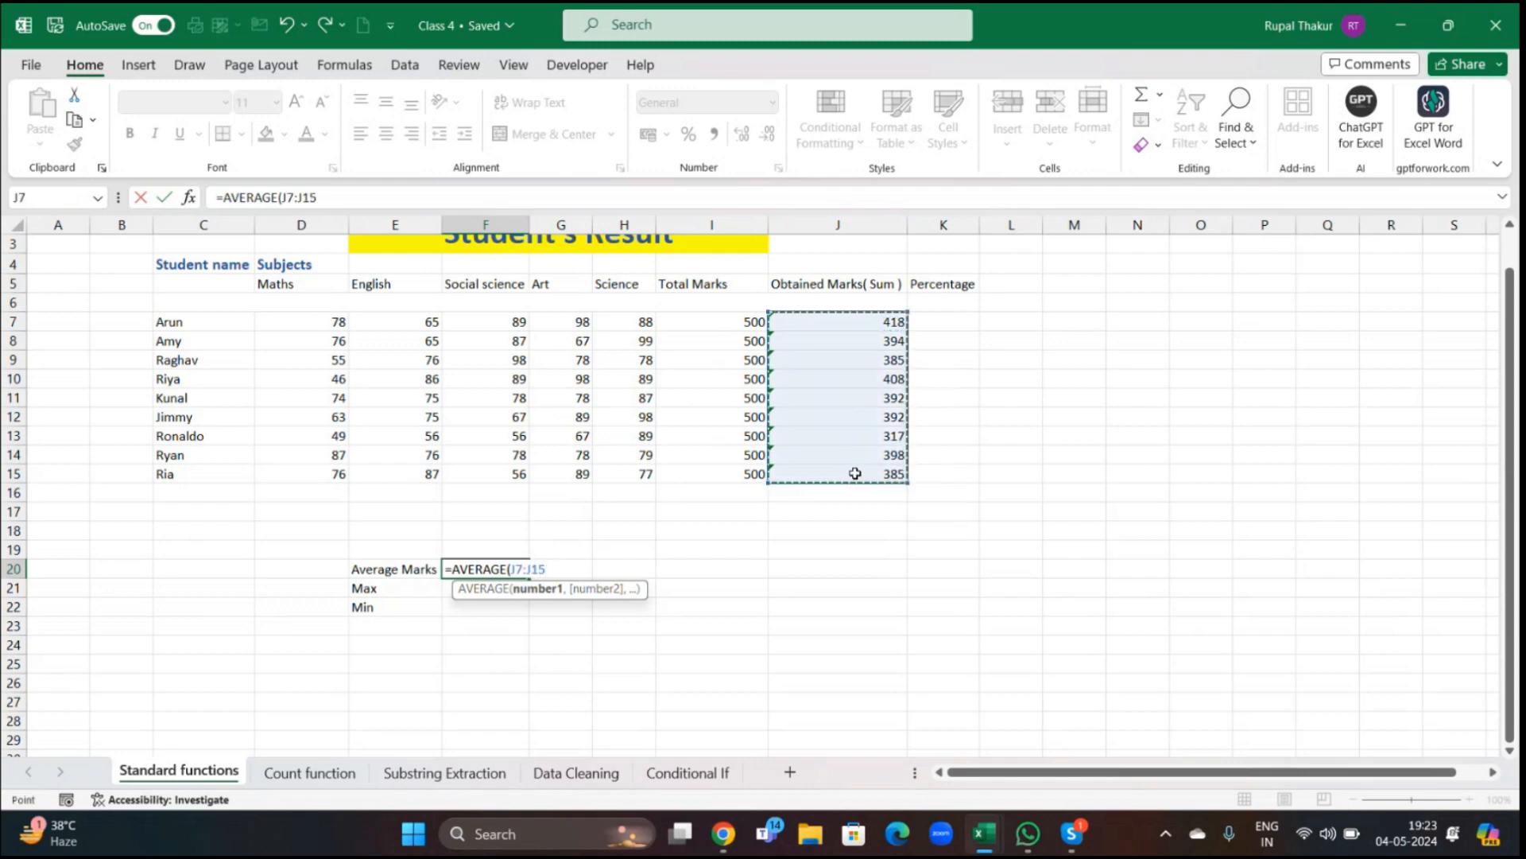
{"action": "type", "text": ")"}
{"action": "key", "text": "Return"}
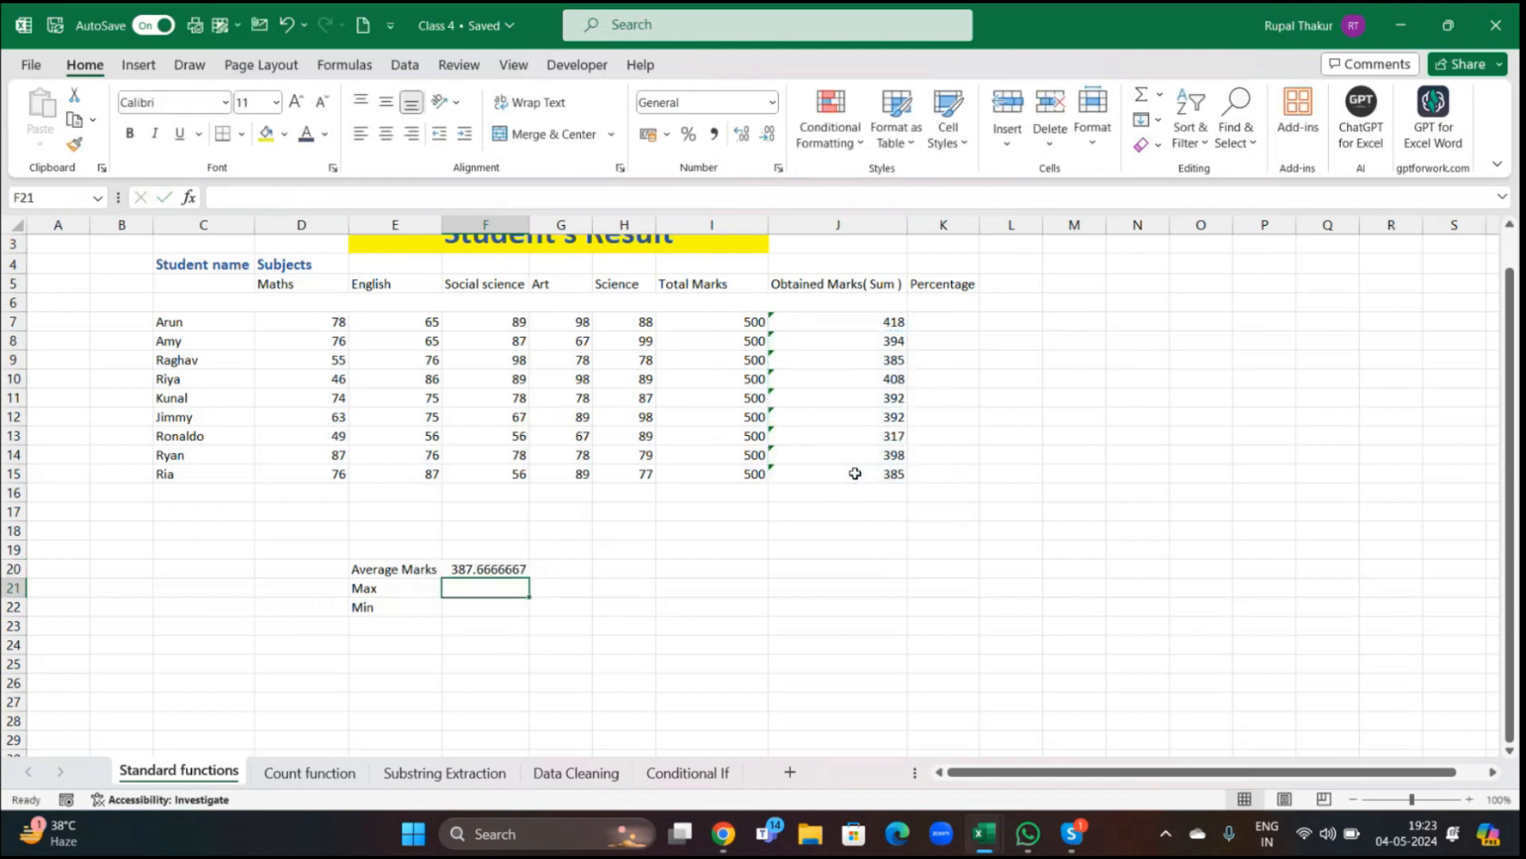
Highlight the average marks result in F20 with a yellow fill
{"action": "left_click", "coordinate": [461, 568]}
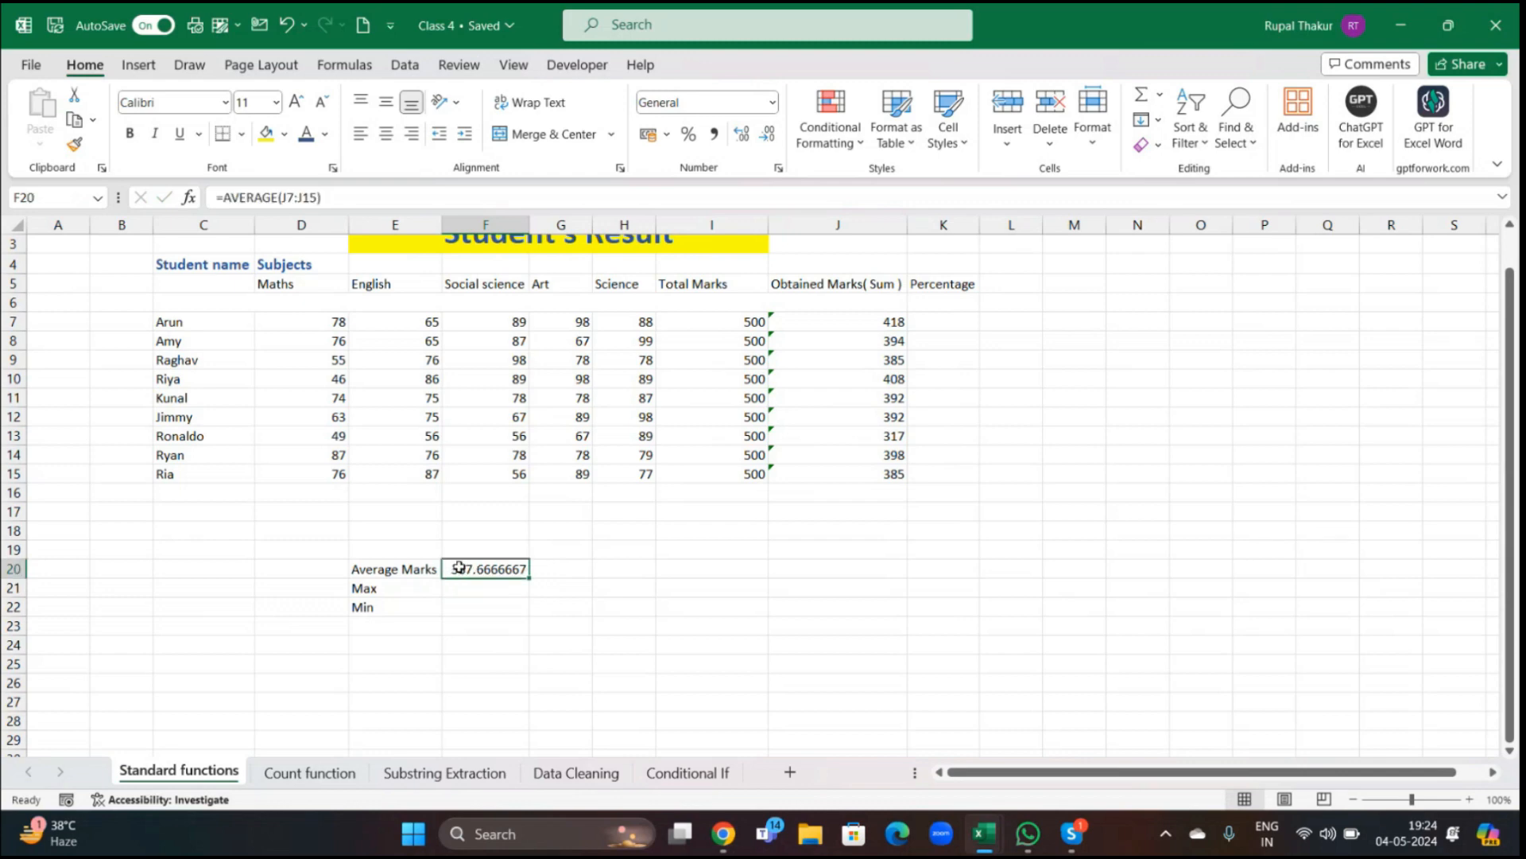
{"action": "left_click", "coordinate": [267, 133]}
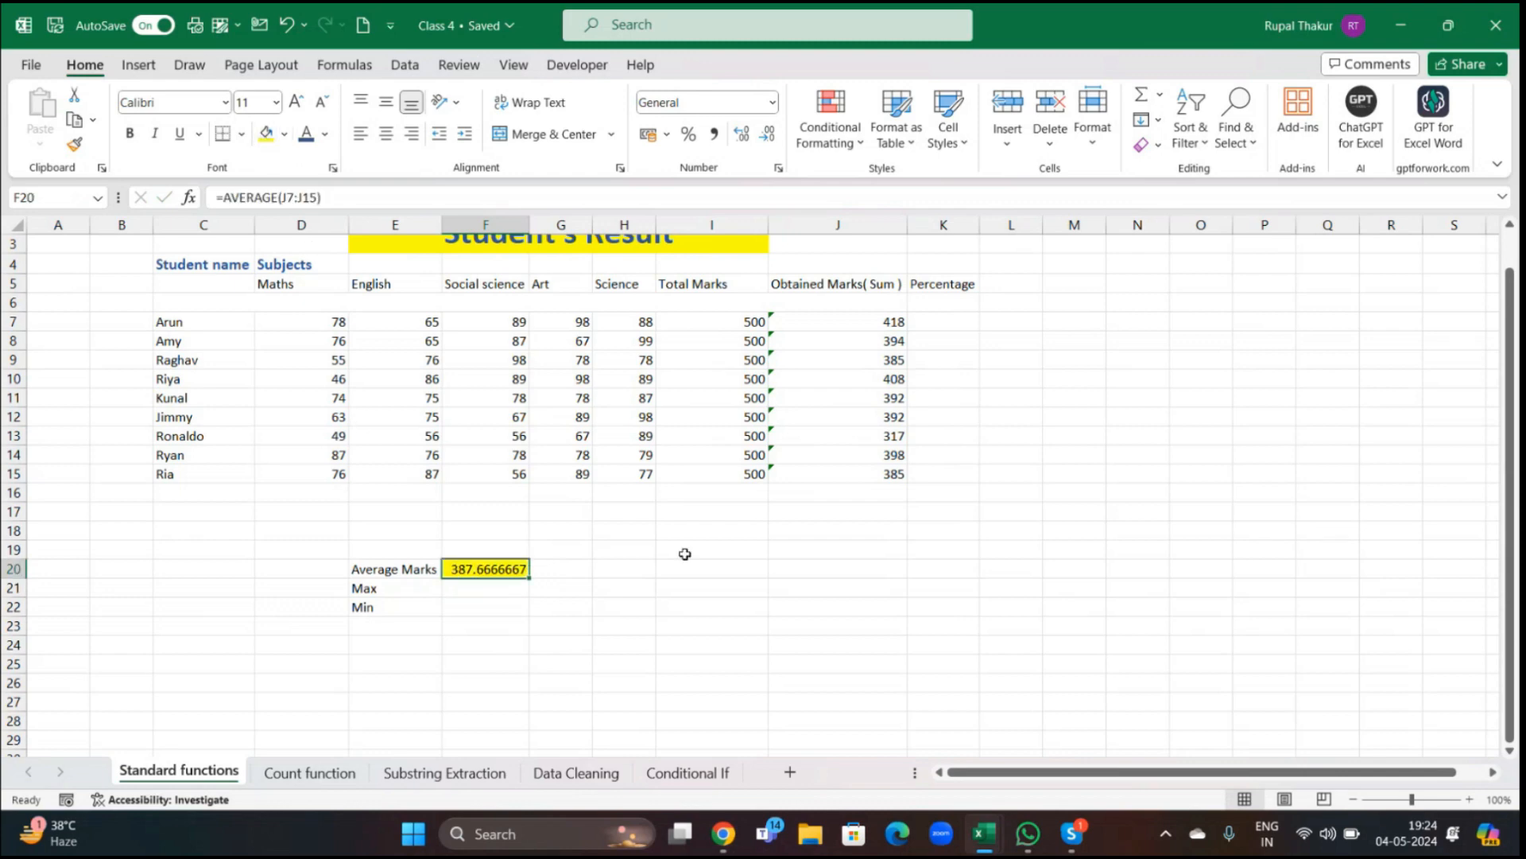
{"action": "left_click", "coordinate": [586, 621]}
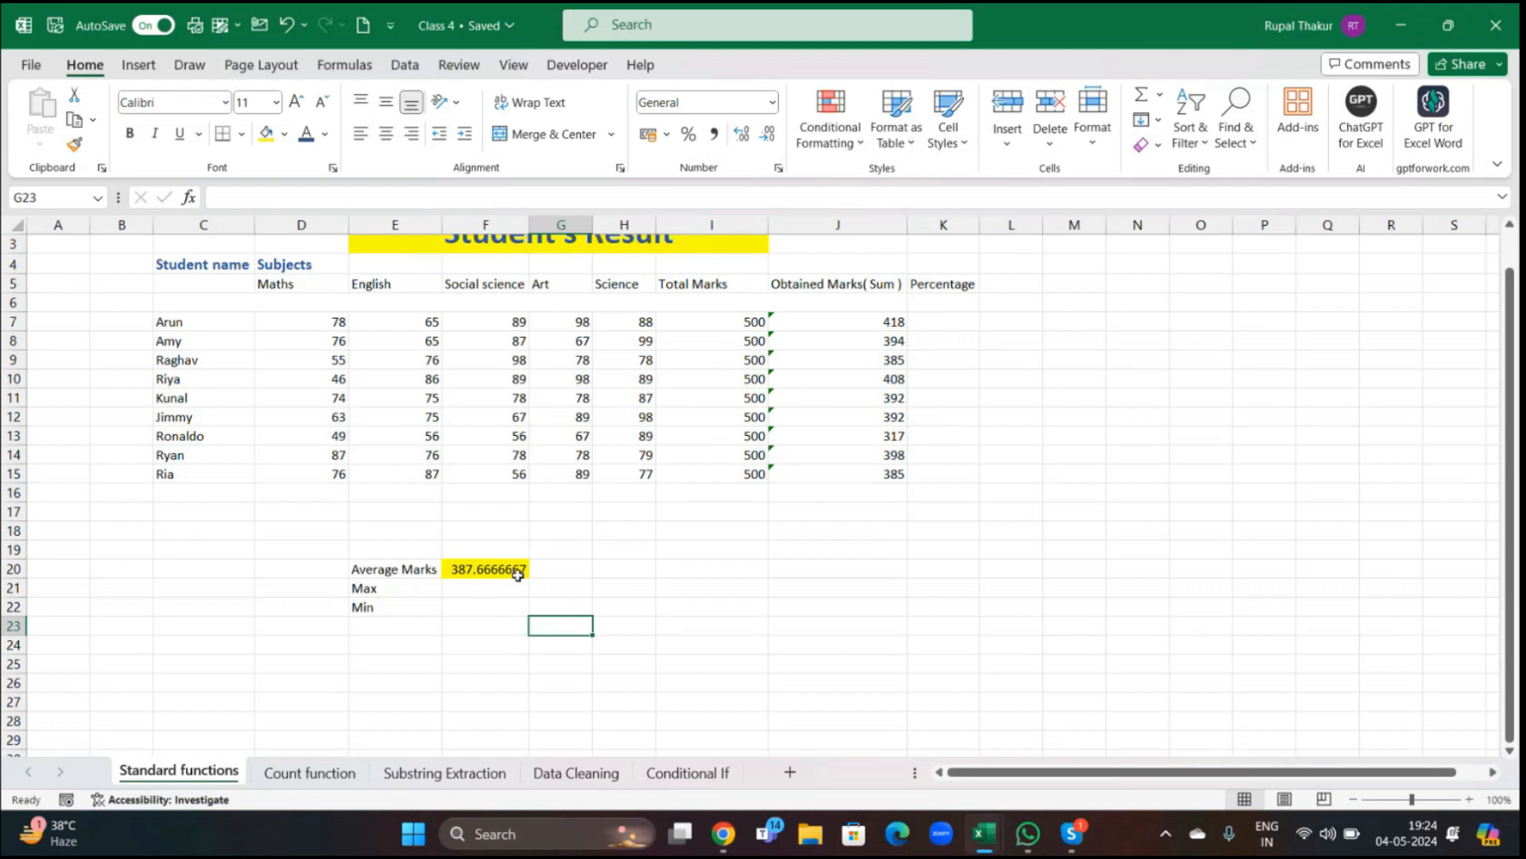
{"action": "left_click", "coordinate": [486, 568]}
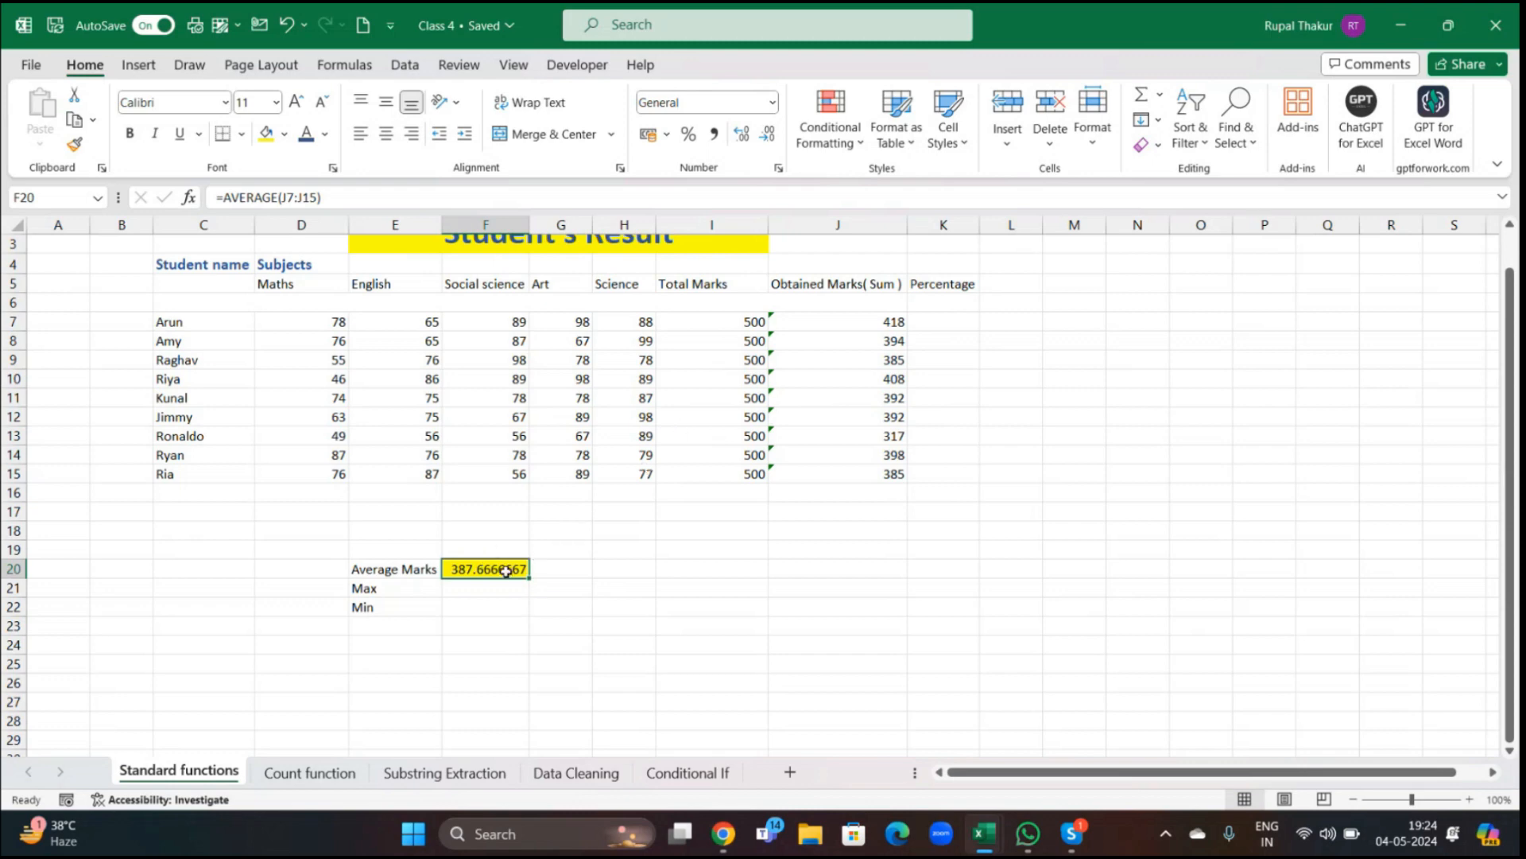
Format the average marks in F20 as a Number with 0 decimal places
{"action": "key", "text": "ctrl+shift+f"}
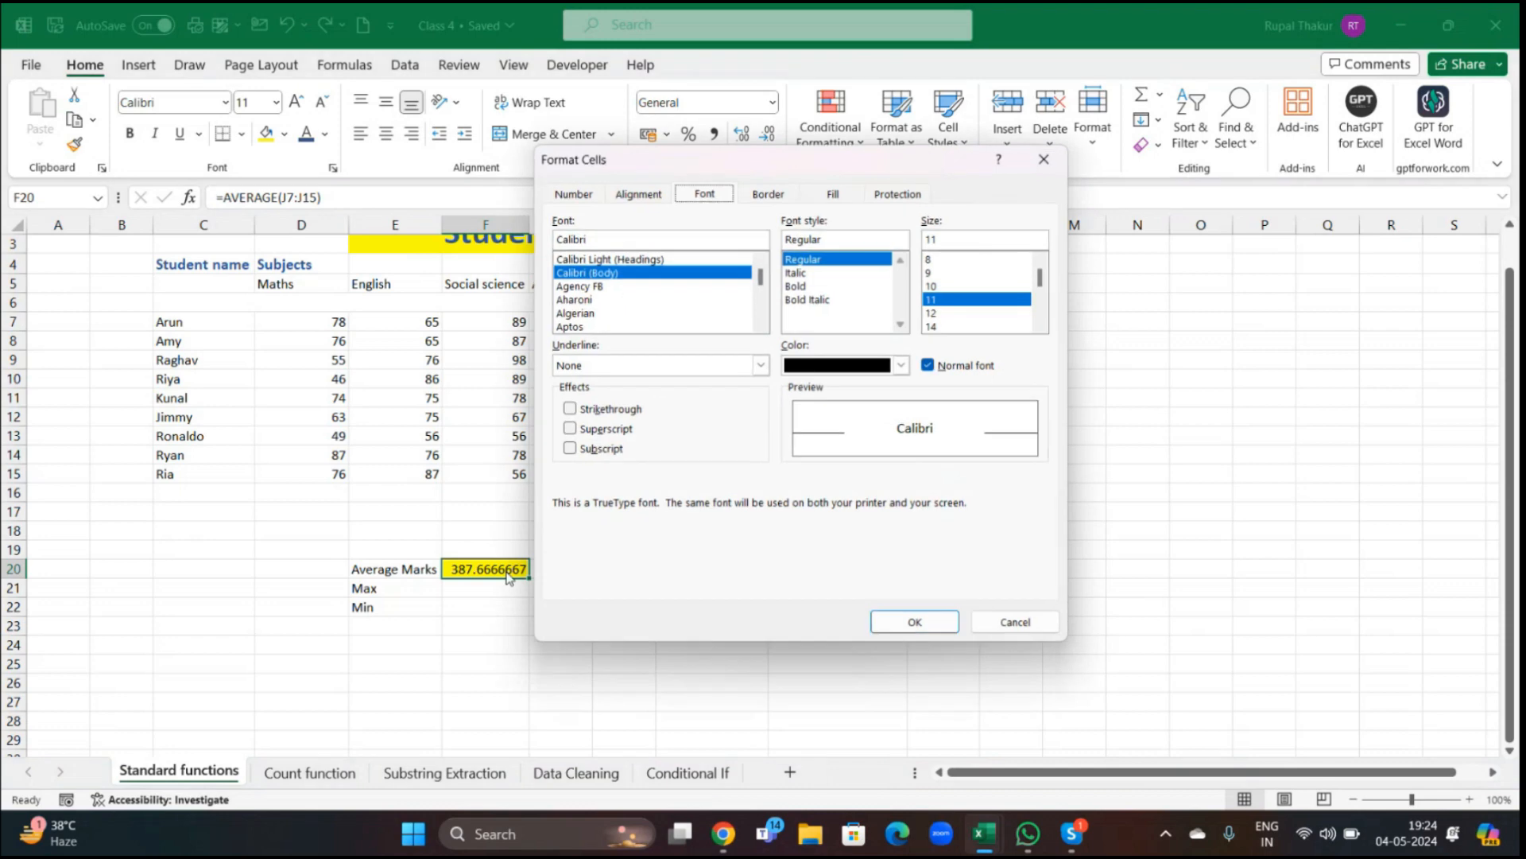
{"action": "left_click", "coordinate": [1046, 159]}
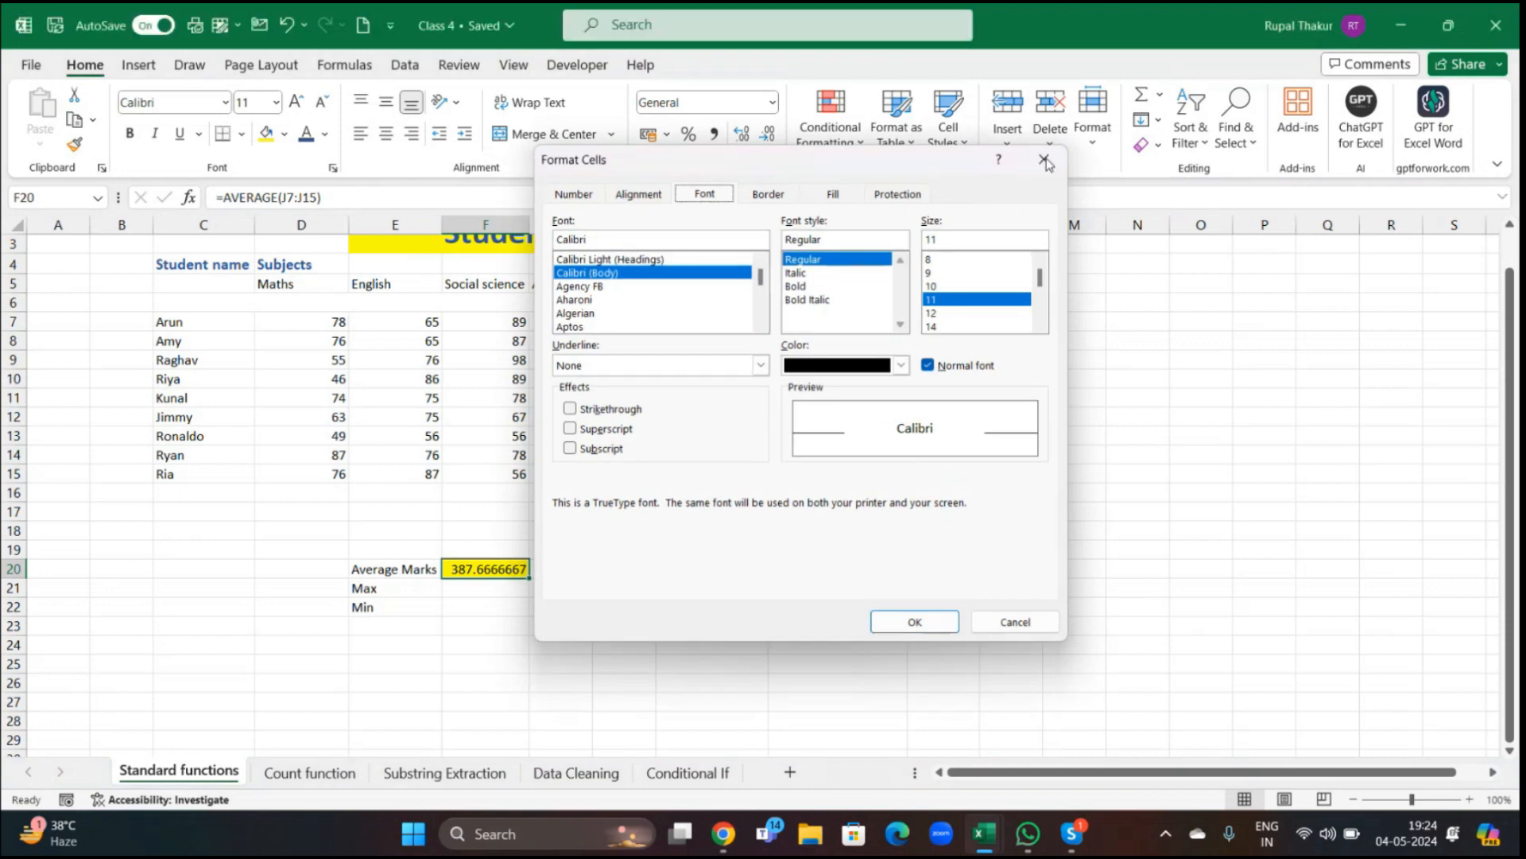
{"action": "key", "text": "ctrl+shift+f"}
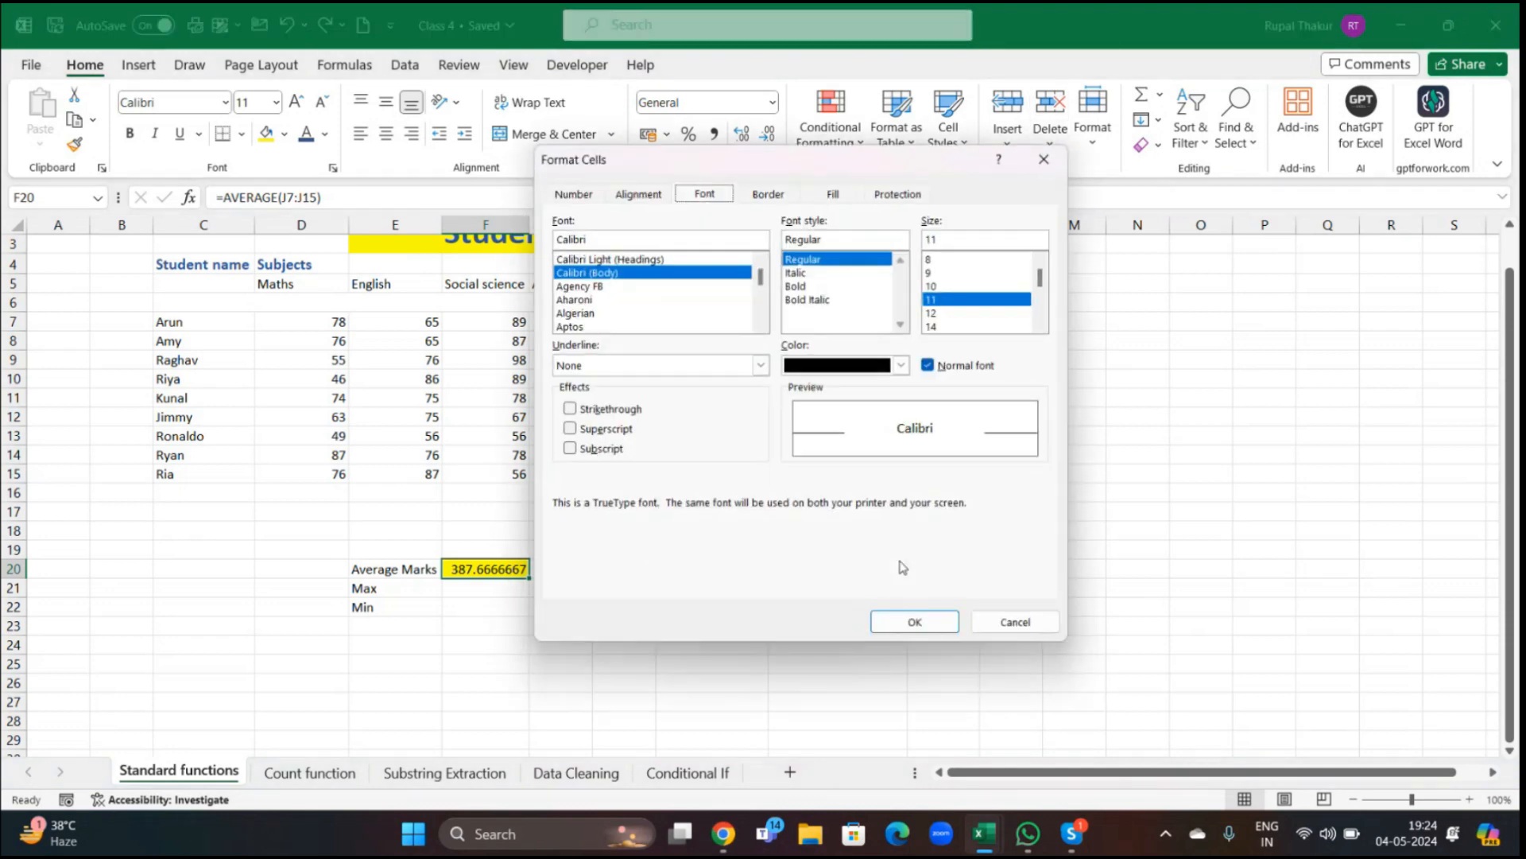
{"action": "left_click", "coordinate": [582, 194]}
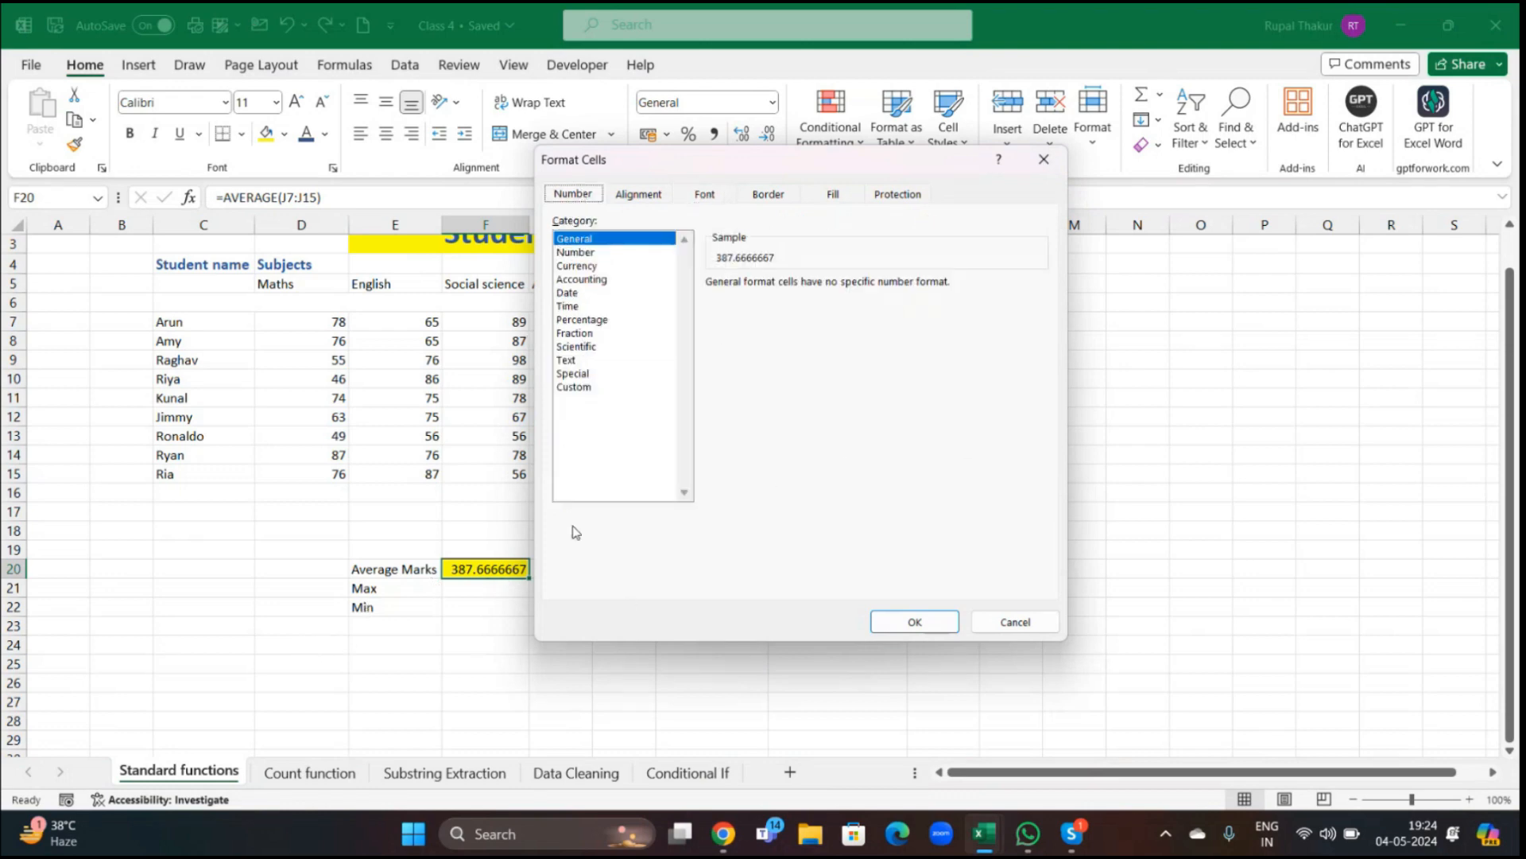
{"action": "left_click_drag", "start_coordinate": [751, 162], "coordinate": [798, 230]}
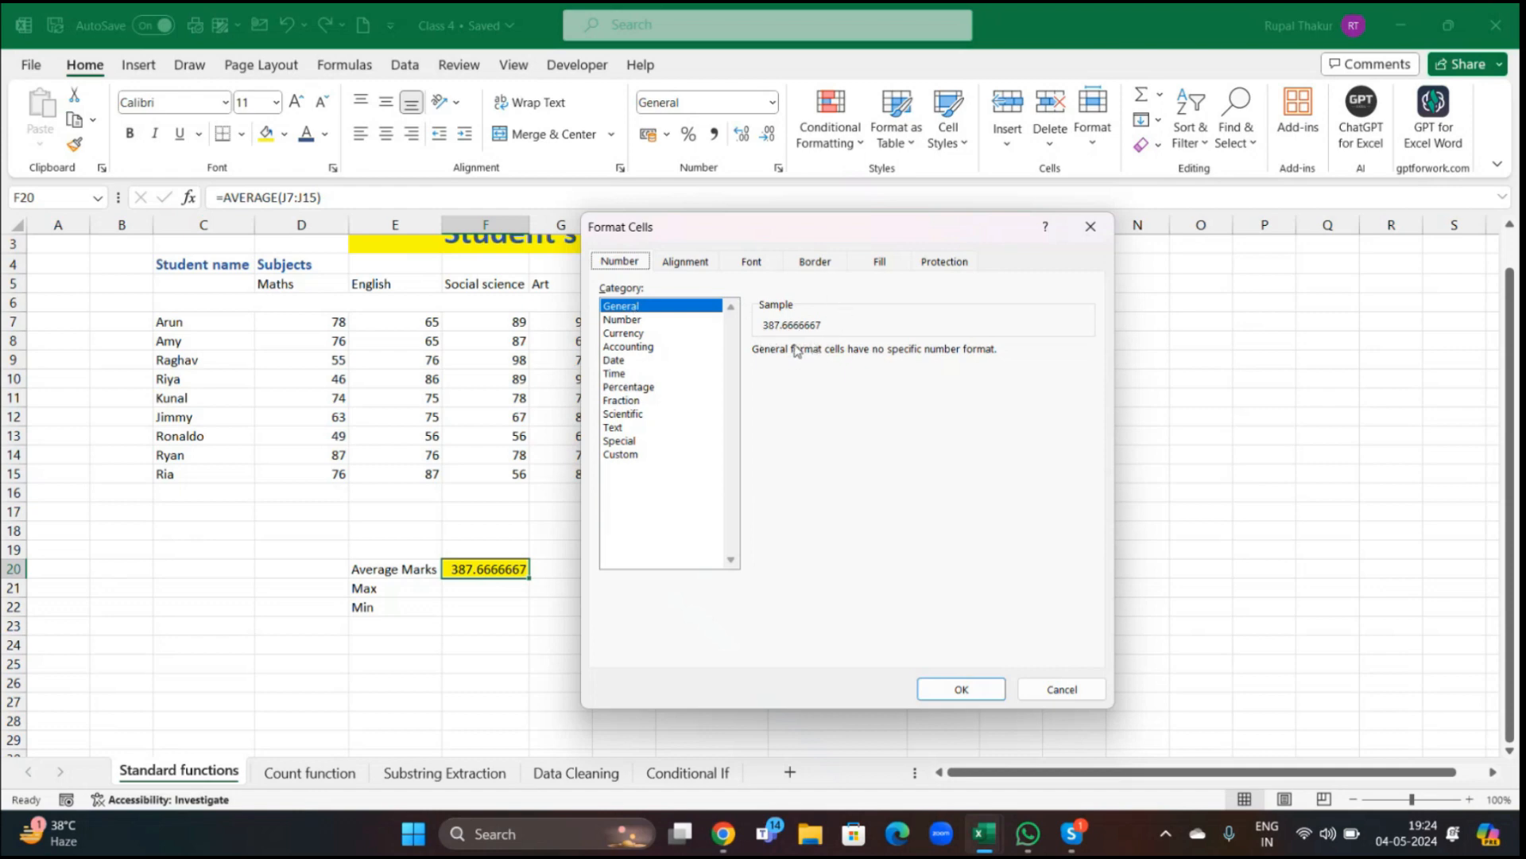
{"action": "left_click", "coordinate": [621, 321]}
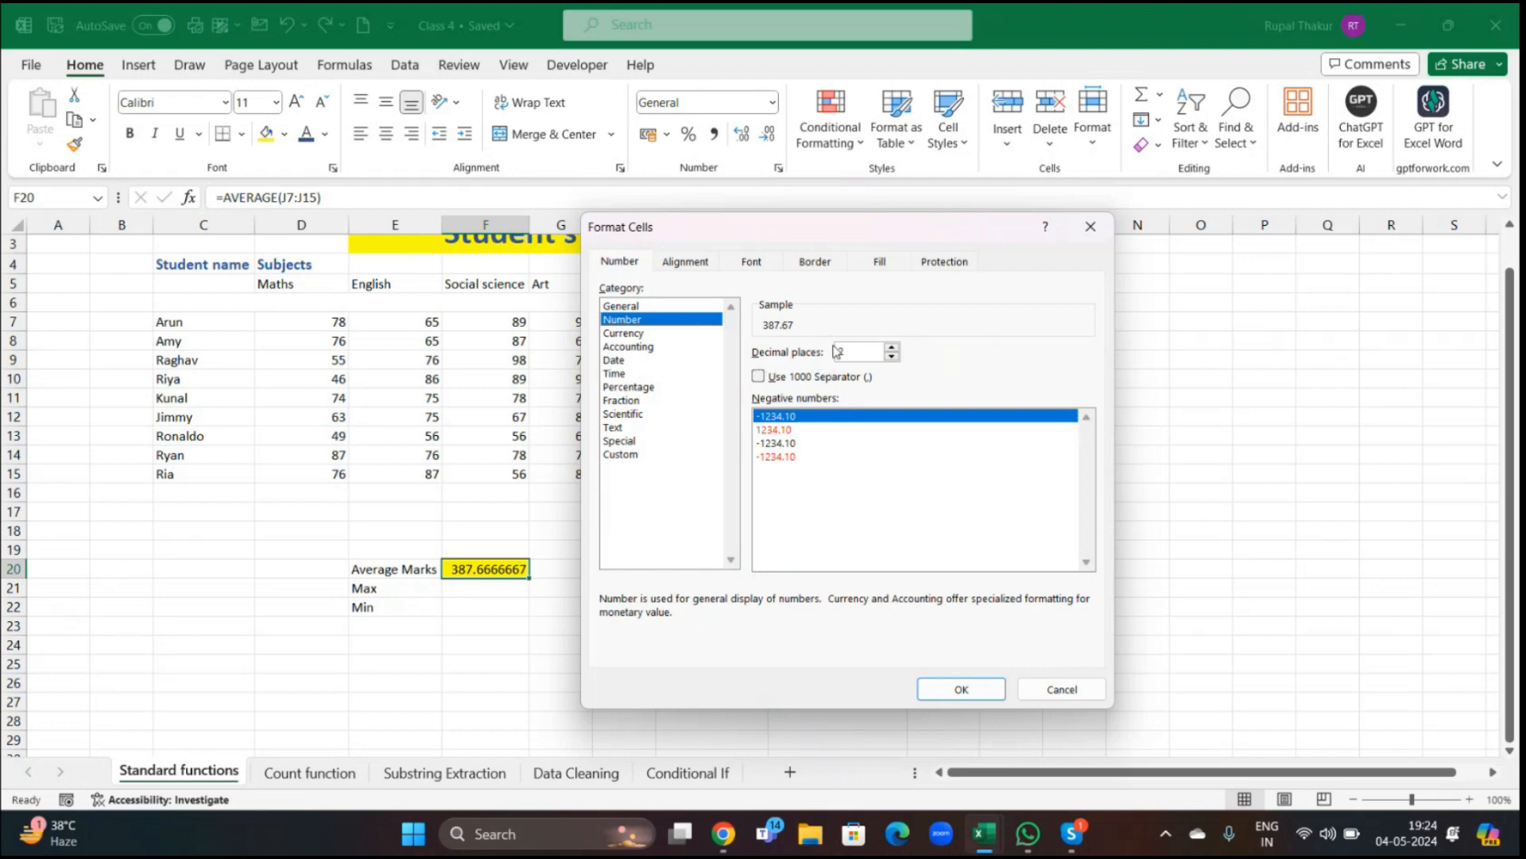
{"action": "left_click", "coordinate": [892, 357]}
{"action": "left_click", "coordinate": [891, 357]}
{"action": "left_click", "coordinate": [961, 689]}
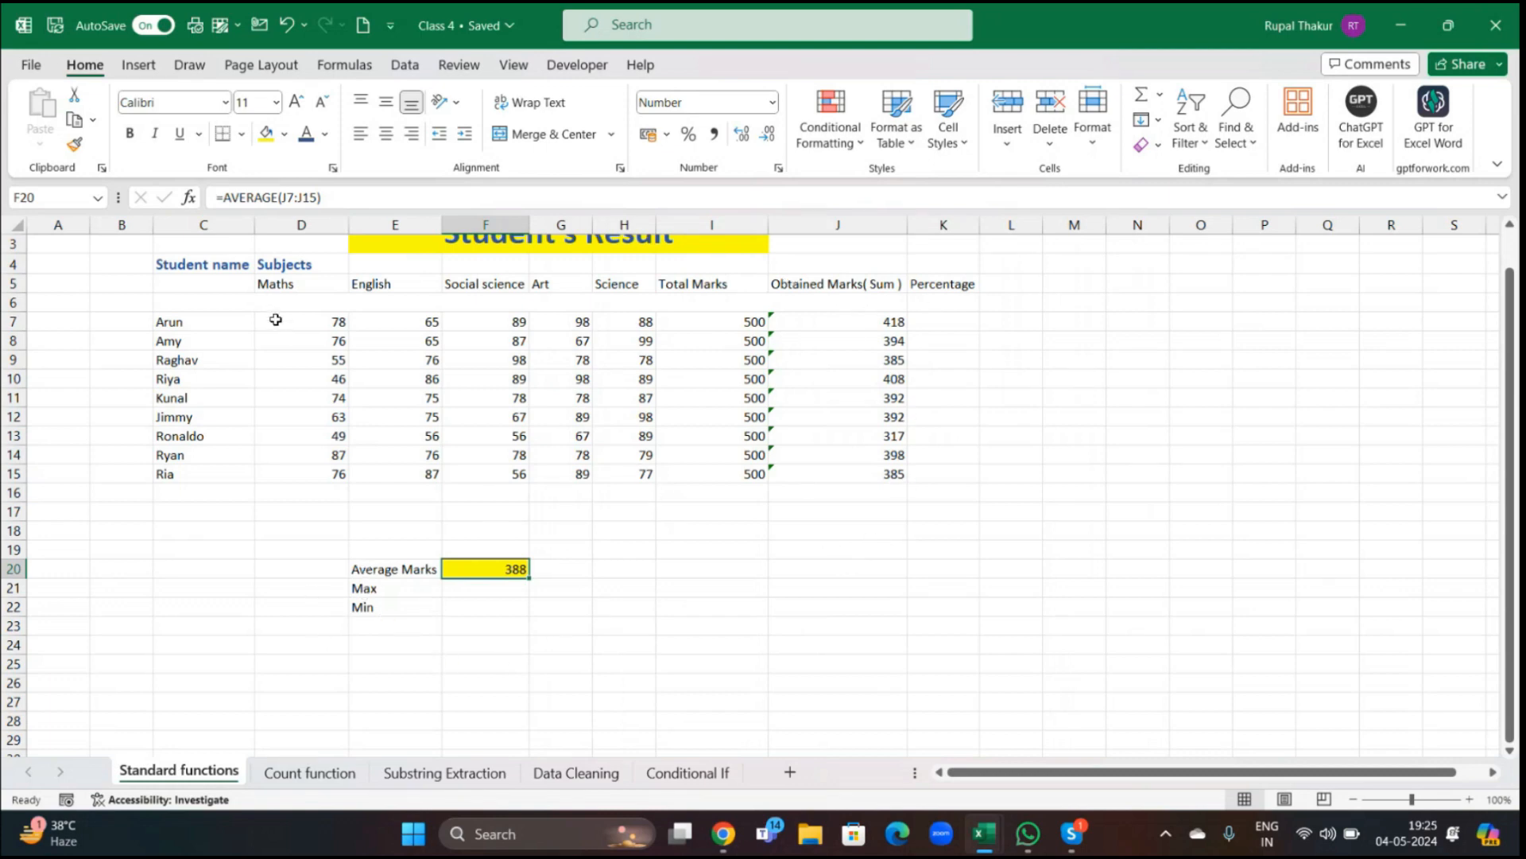
Enter the formula =MAX(J7:J15) in F21 to find the highest obtained marks
{"action": "left_click", "coordinate": [492, 587]}
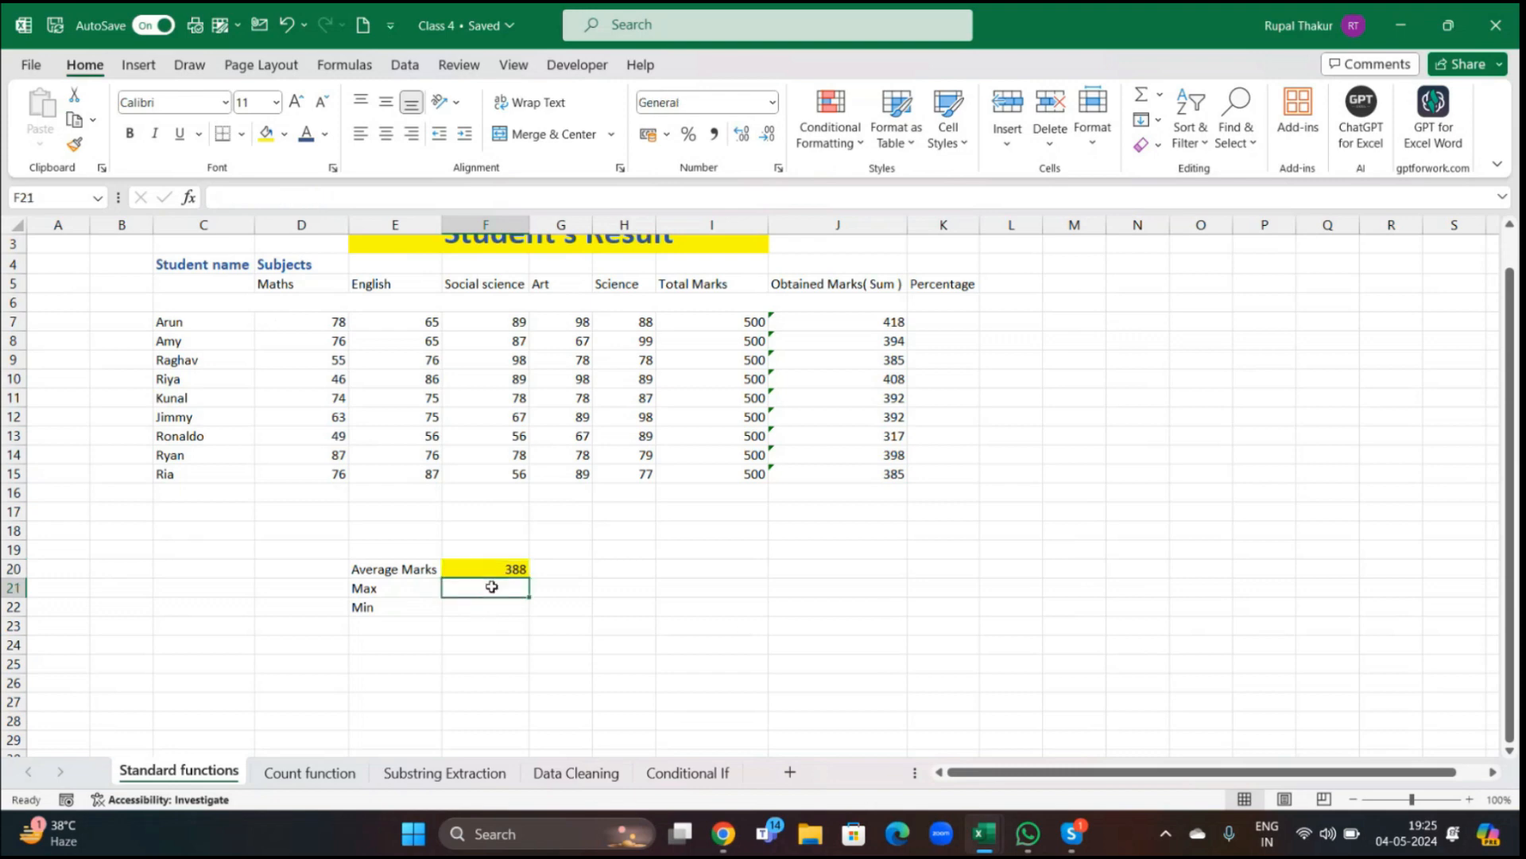
{"action": "type", "text": "=max"}
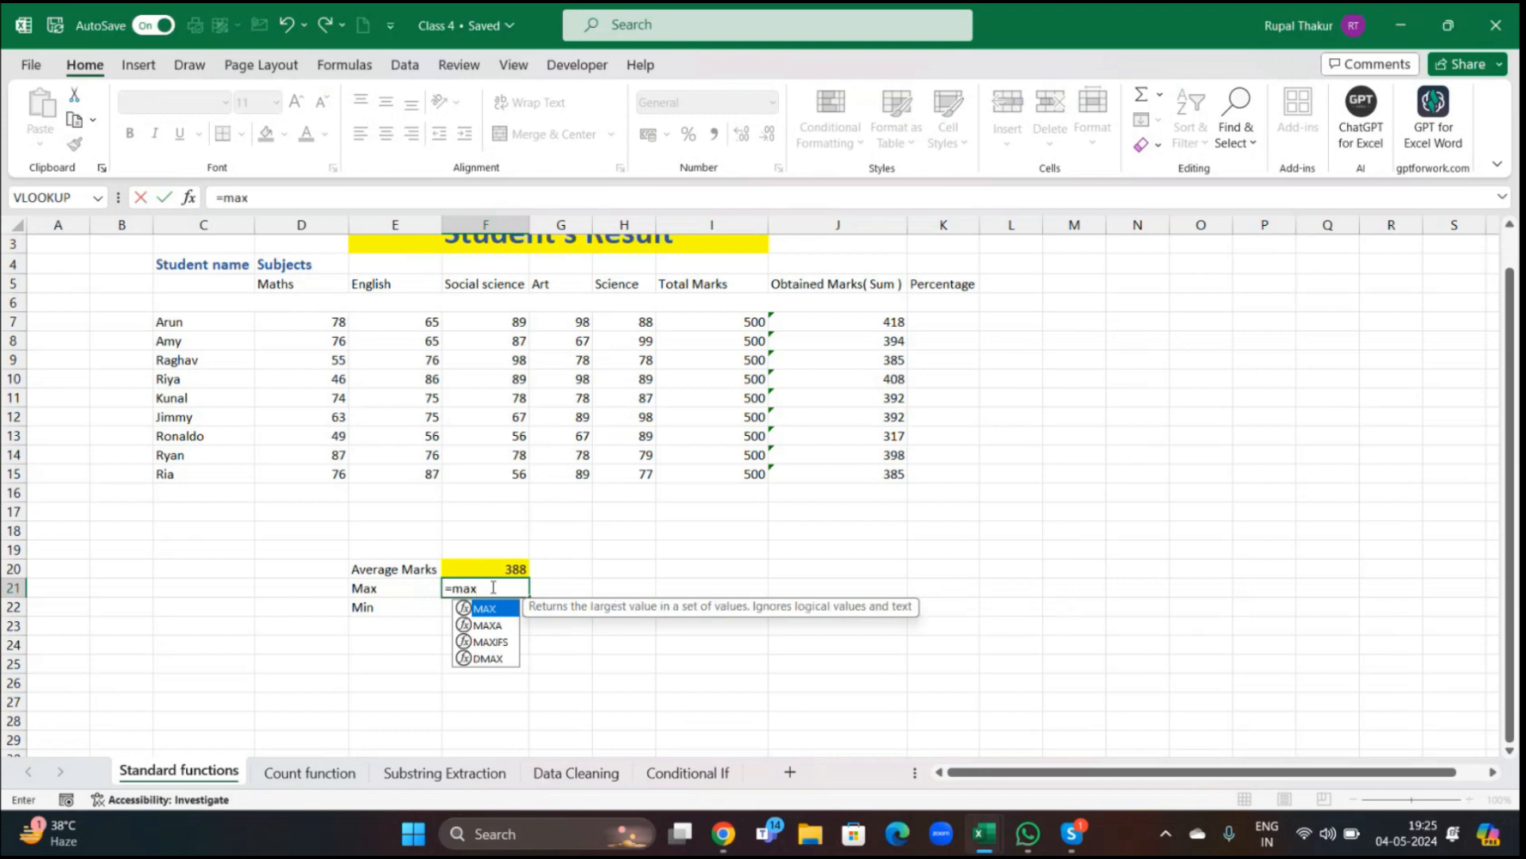
{"action": "type", "text": "("}
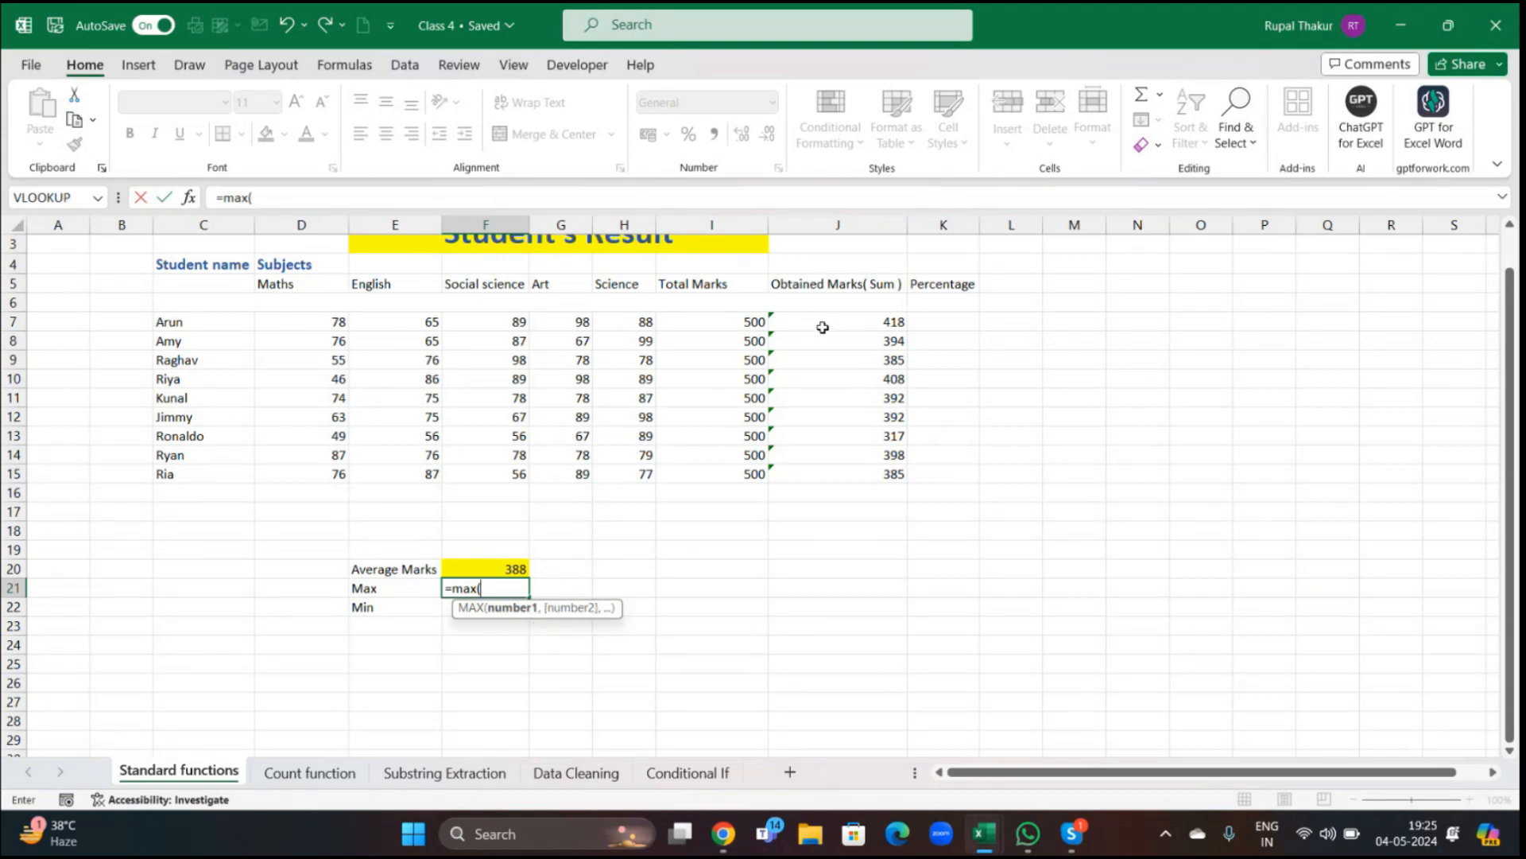
{"action": "left_click_drag", "start_coordinate": [819, 322], "coordinate": [831, 474]}
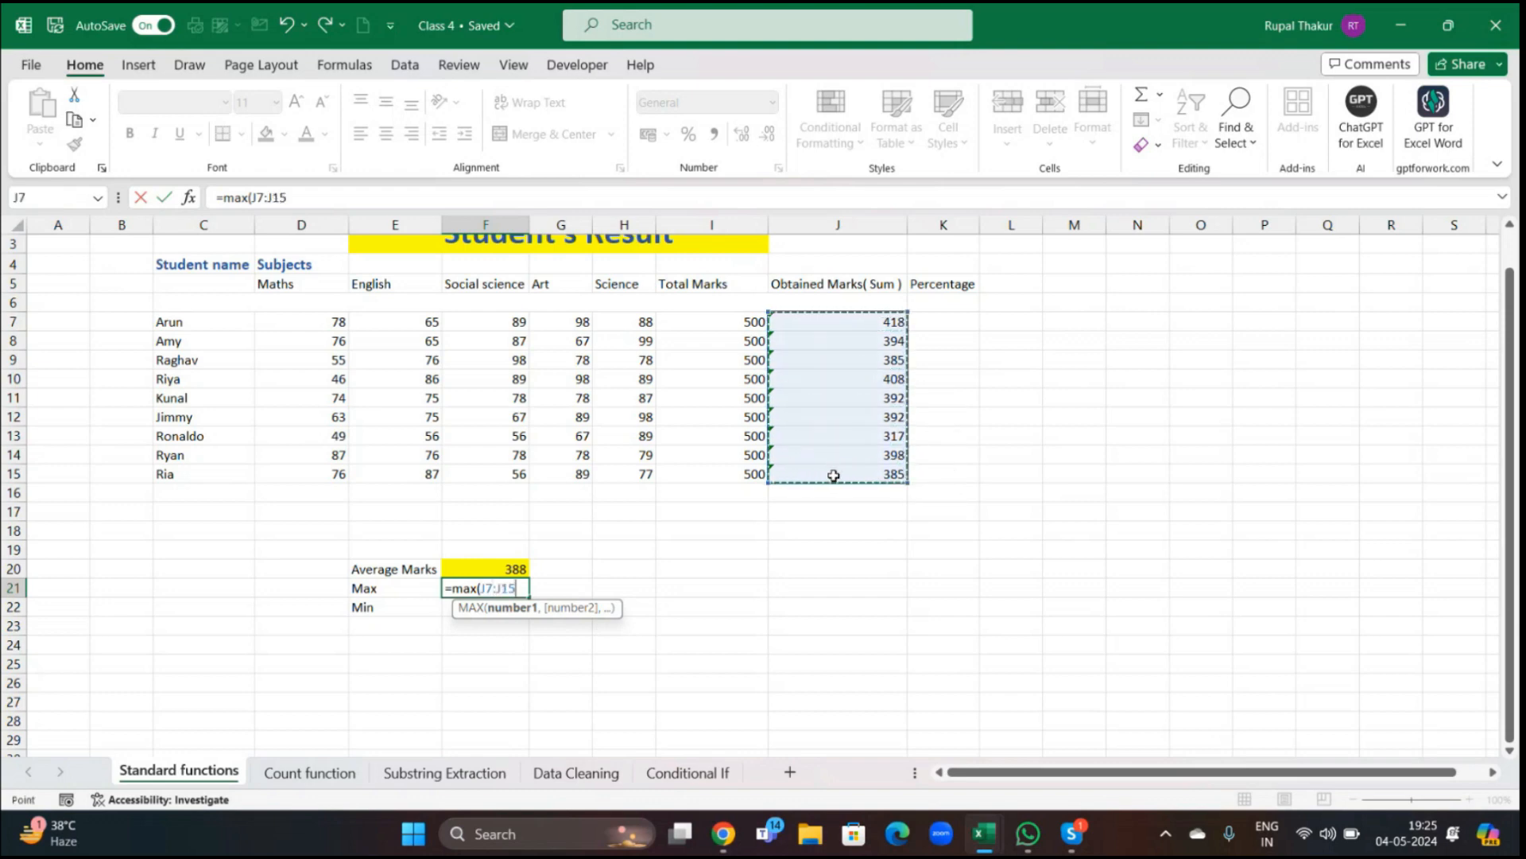
{"action": "type", "text": ")"}
{"action": "key", "text": "Return"}
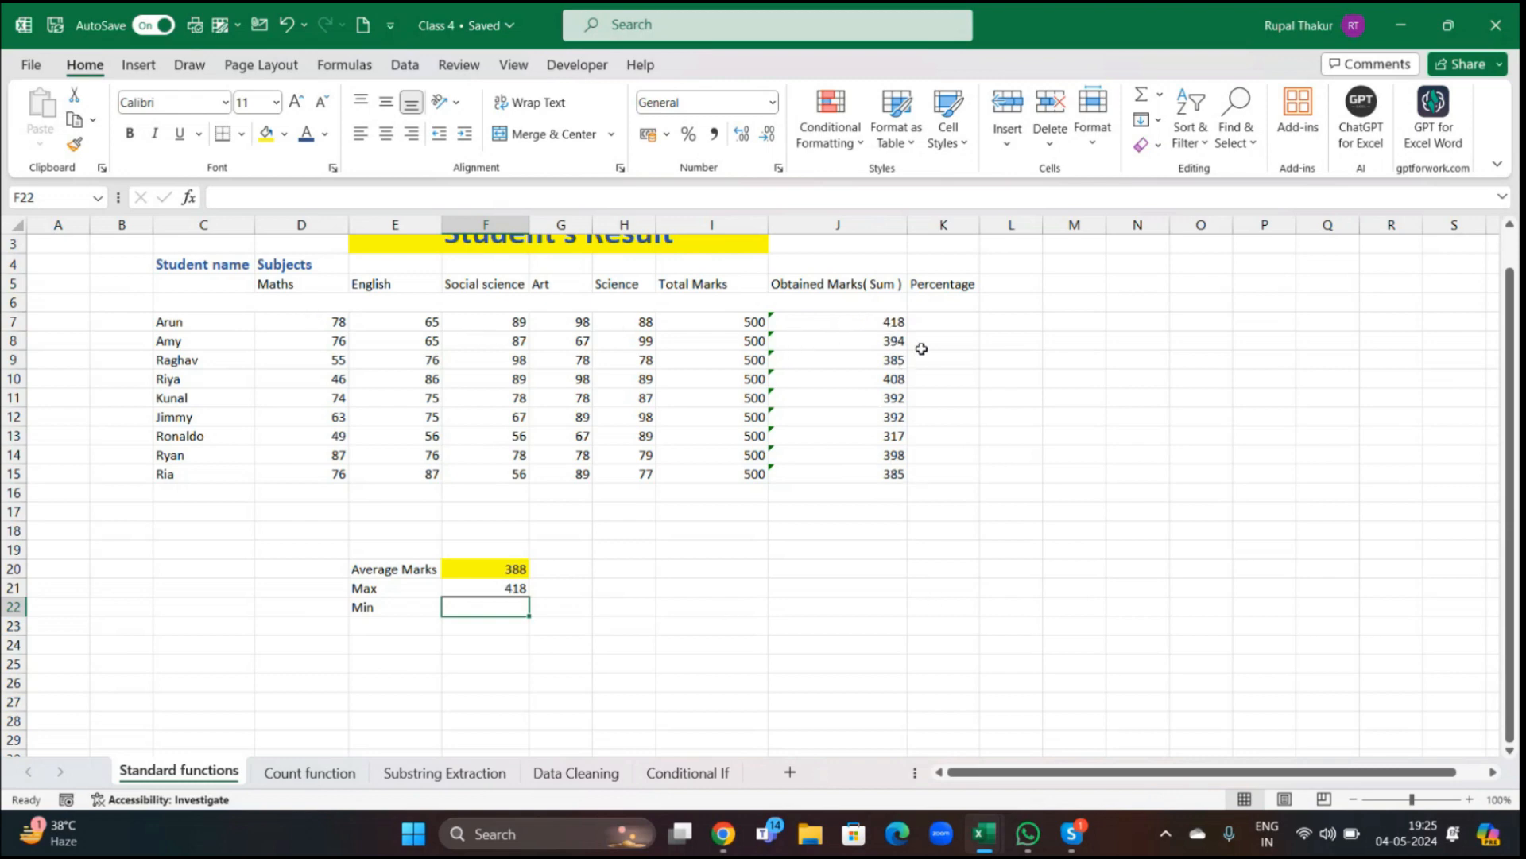
Enter the formula =MIN(J7:J15) in F22 to find the lowest obtained marks
{"action": "left_click_drag", "start_coordinate": [833, 317], "coordinate": [879, 473]}
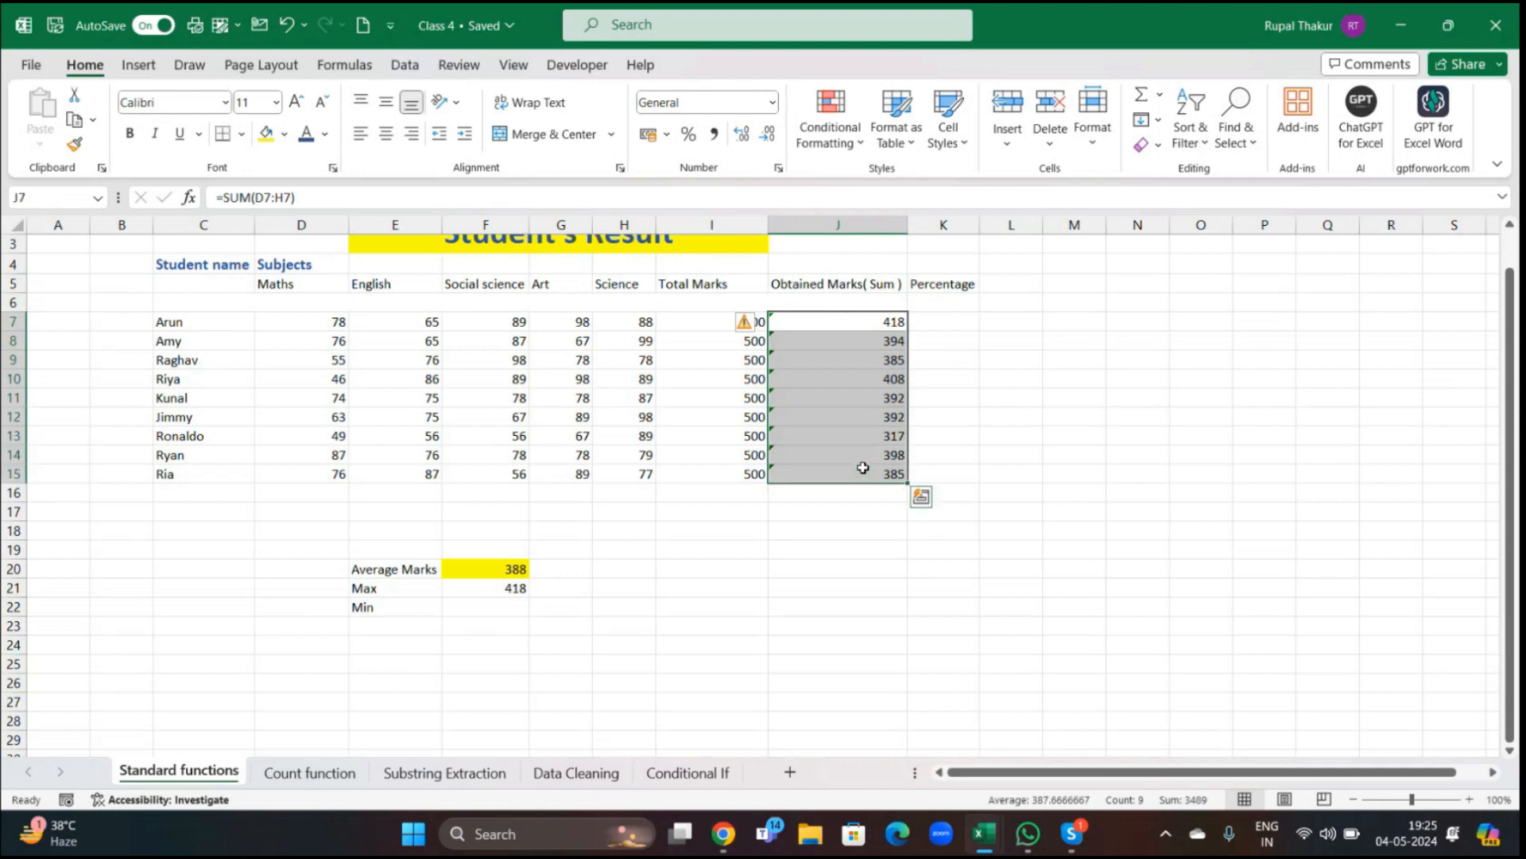
{"action": "left_click", "coordinate": [737, 674]}
{"action": "left_click", "coordinate": [500, 611]}
{"action": "type", "text": "="}
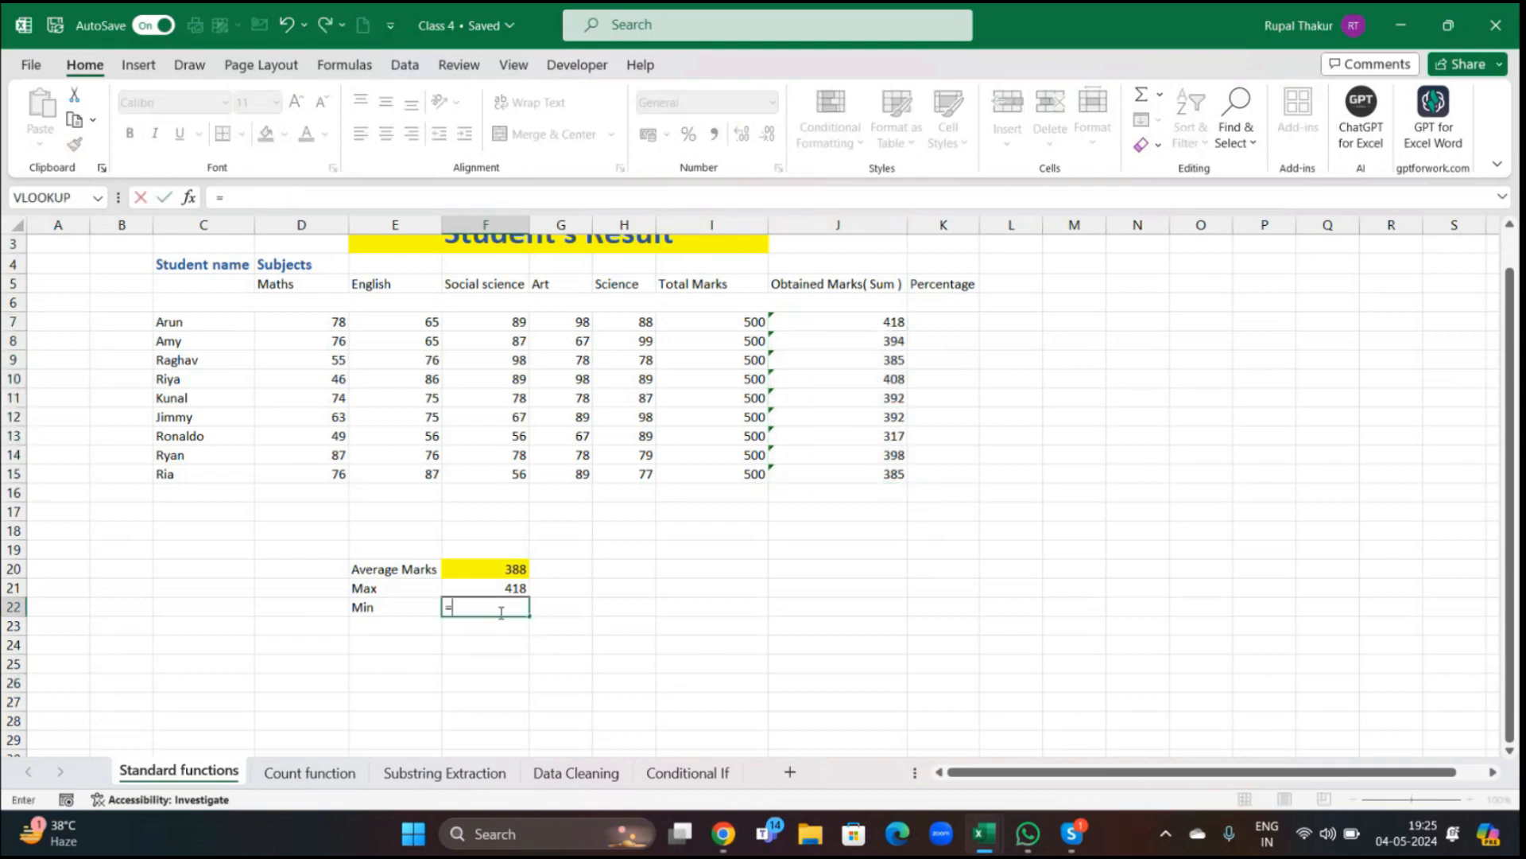
{"action": "type", "text": "min("}
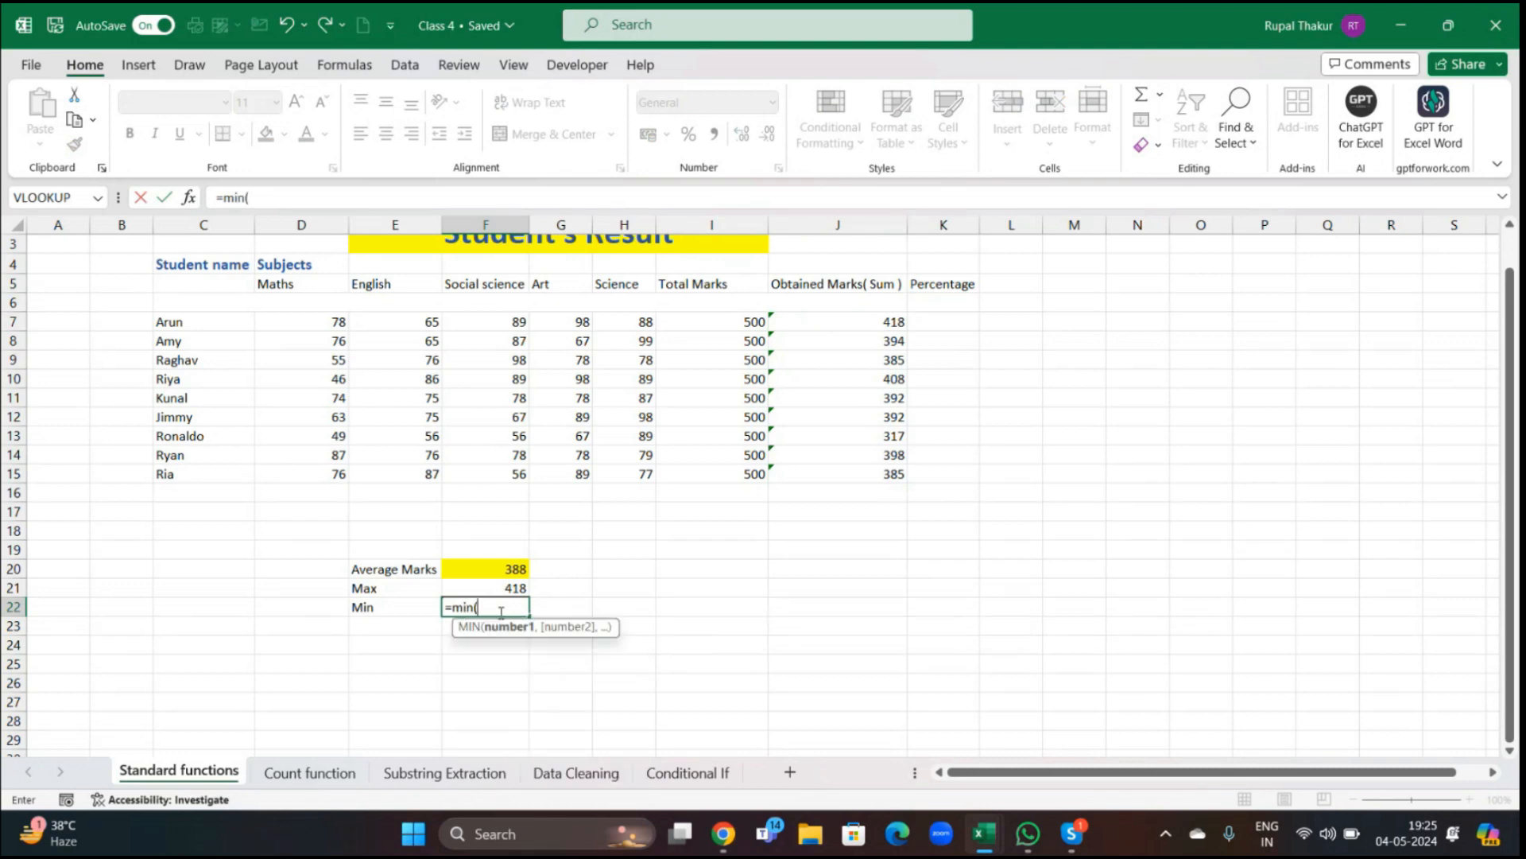
{"action": "left_click_drag", "start_coordinate": [832, 314], "coordinate": [840, 477]}
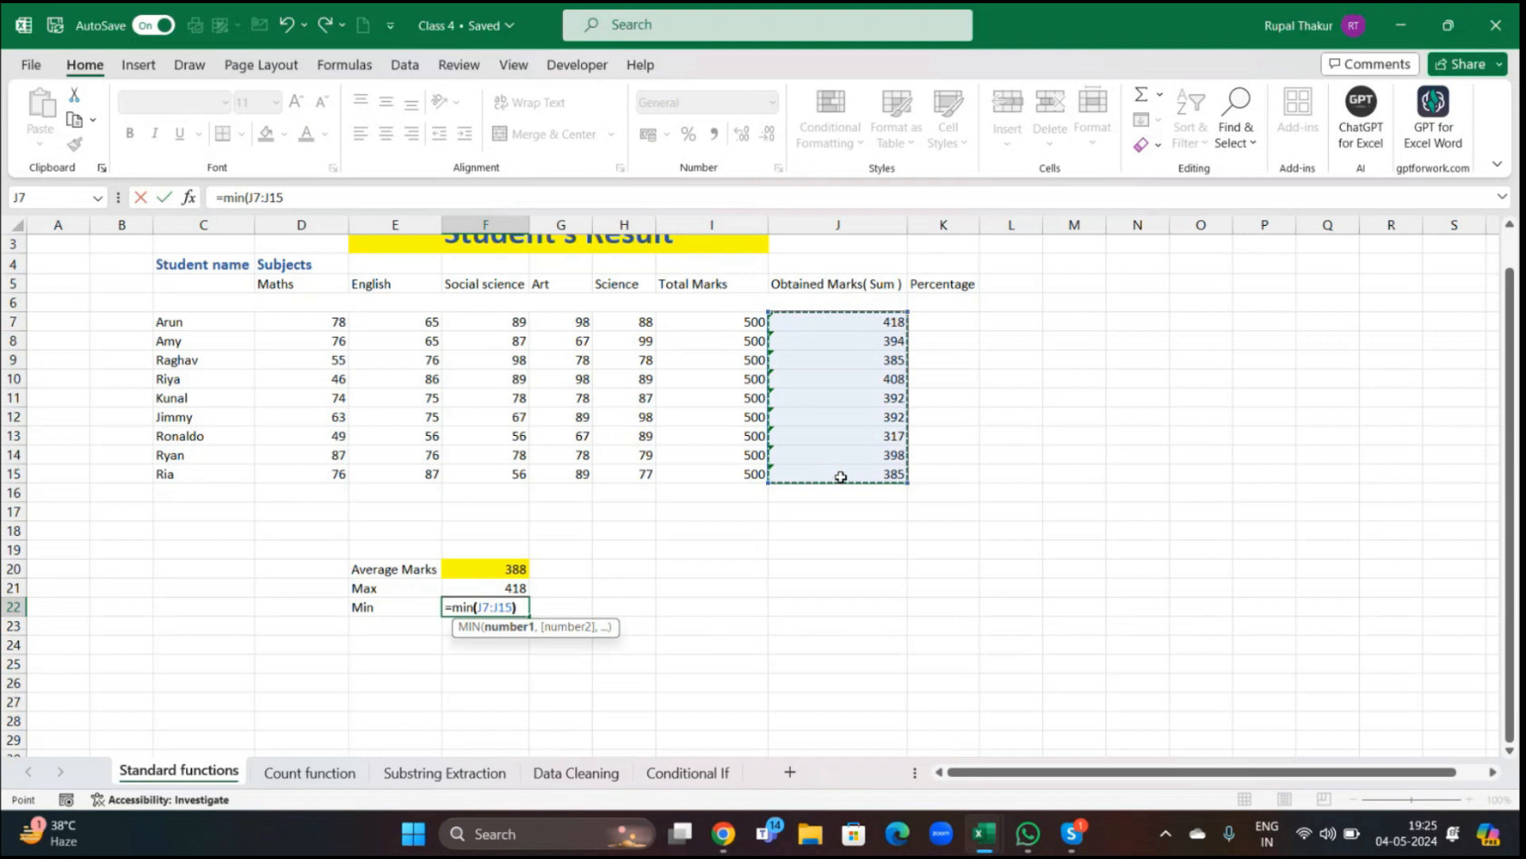
{"action": "type", "text": ")"}
{"action": "key", "text": "Return"}
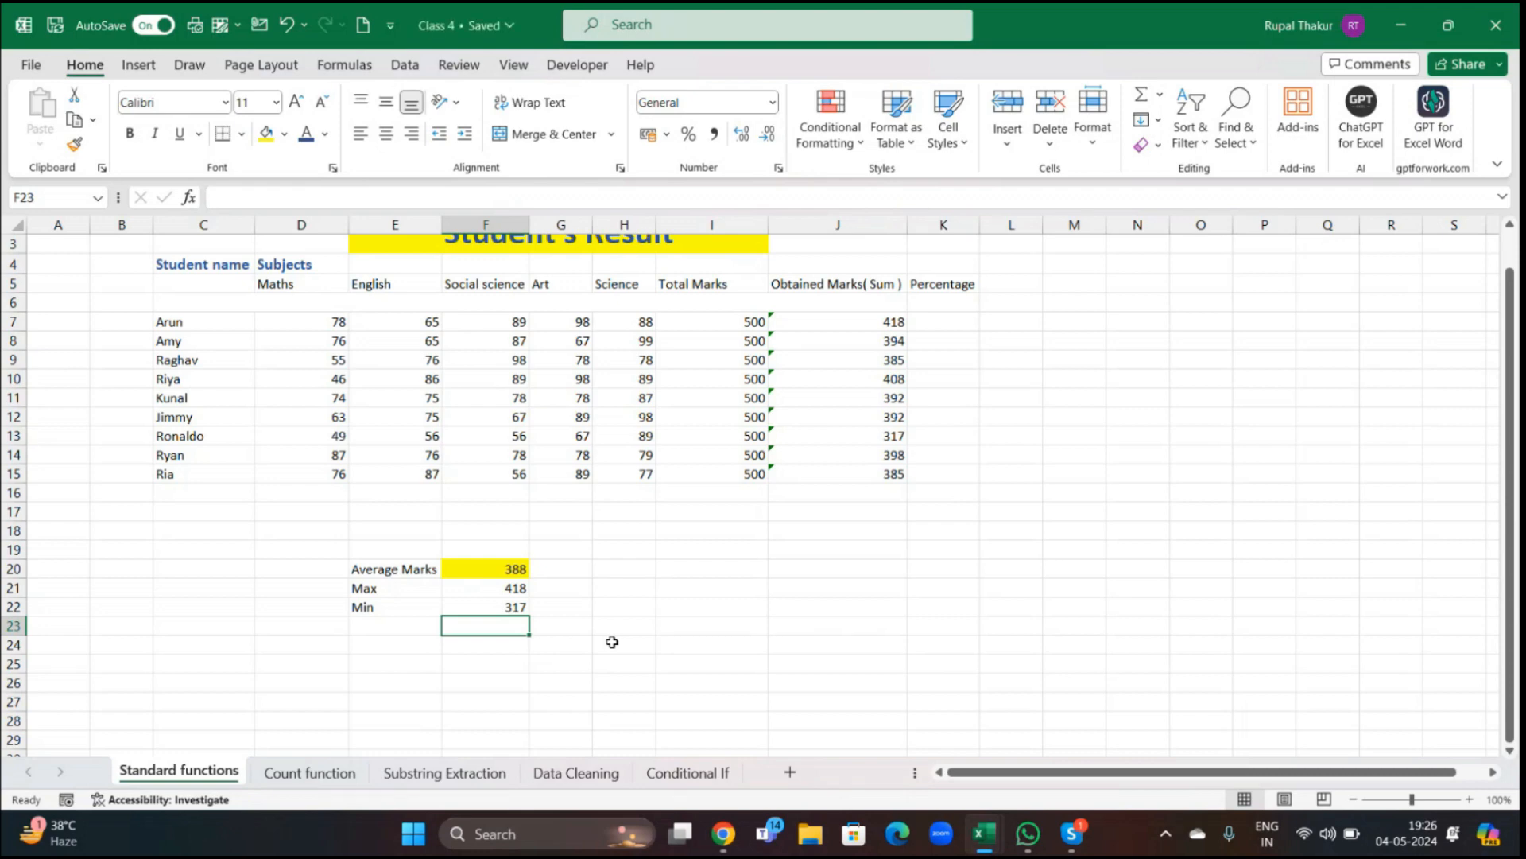
Look through the built-in functions in the Financial, Logical, Text, Date & Time, Lookup & Reference and Math & Trig categories
{"action": "scroll", "coordinate": [698, 576], "scroll_direction": "up", "scroll_amount": 1}
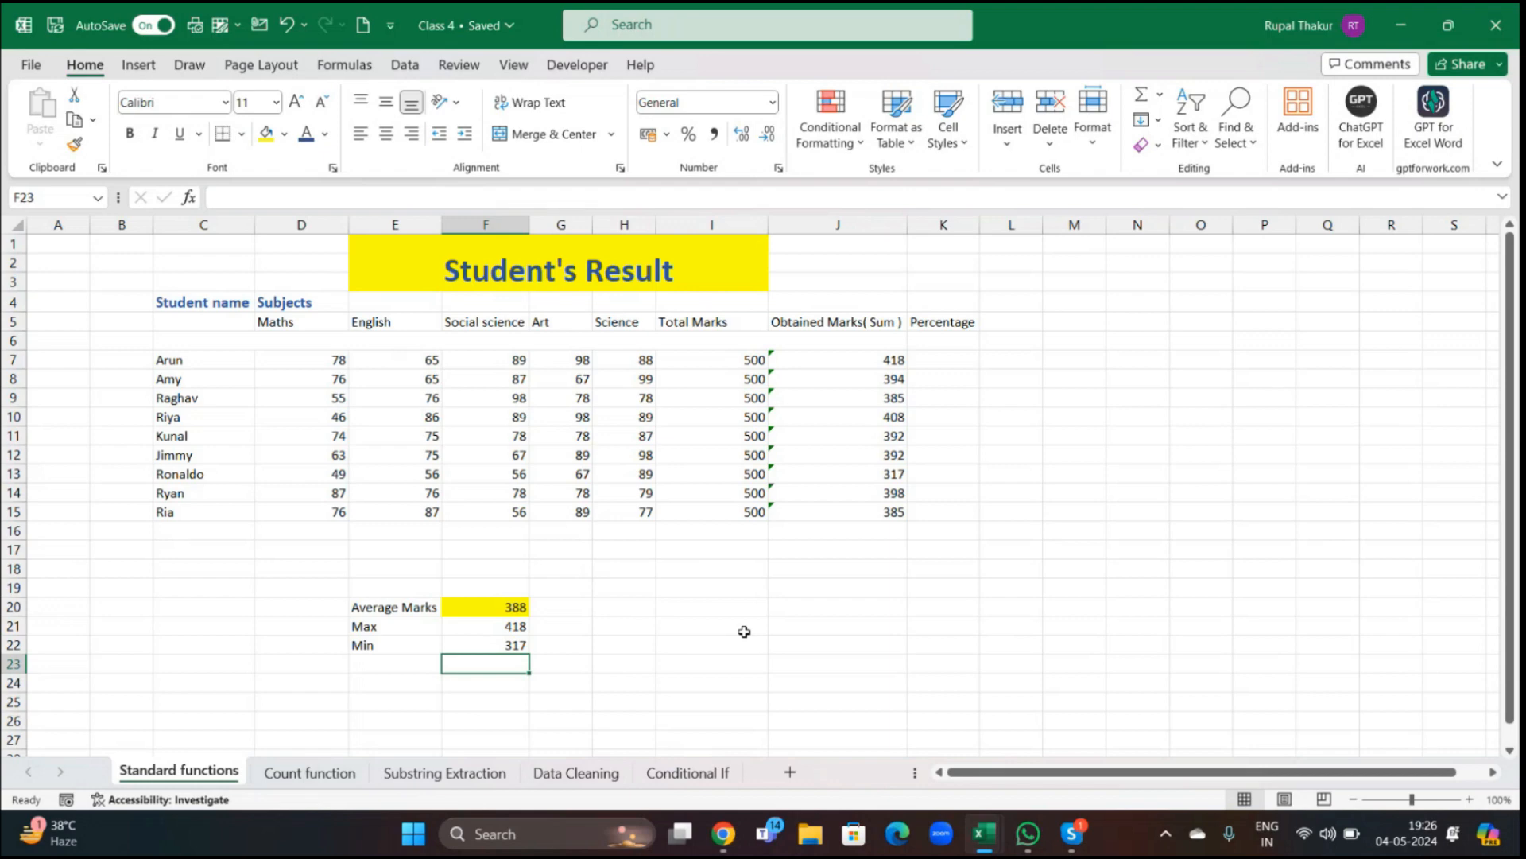
{"action": "left_click", "coordinate": [347, 66]}
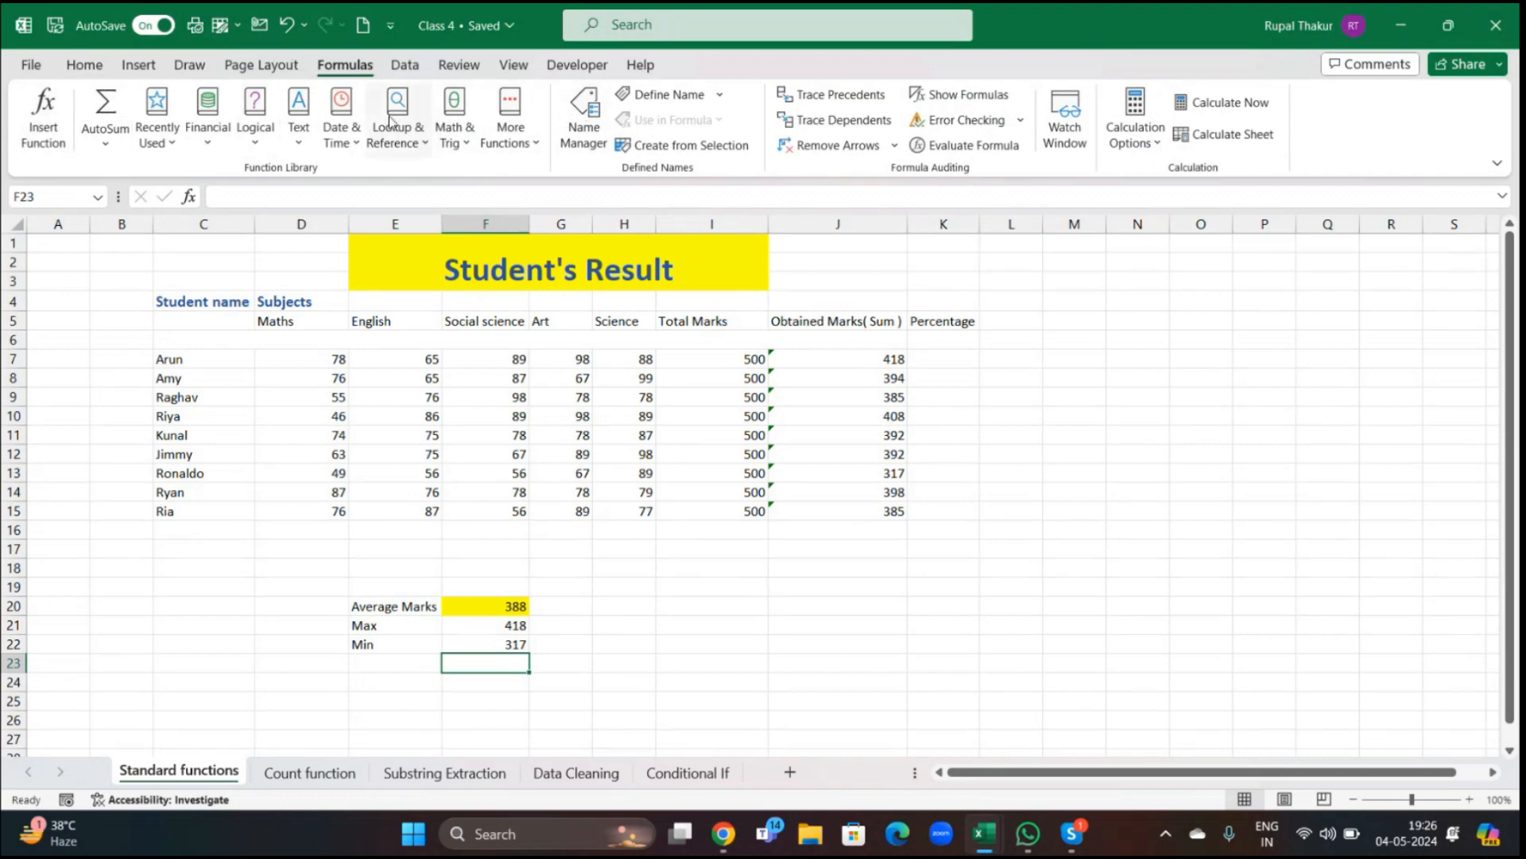
{"action": "left_click", "coordinate": [209, 142]}
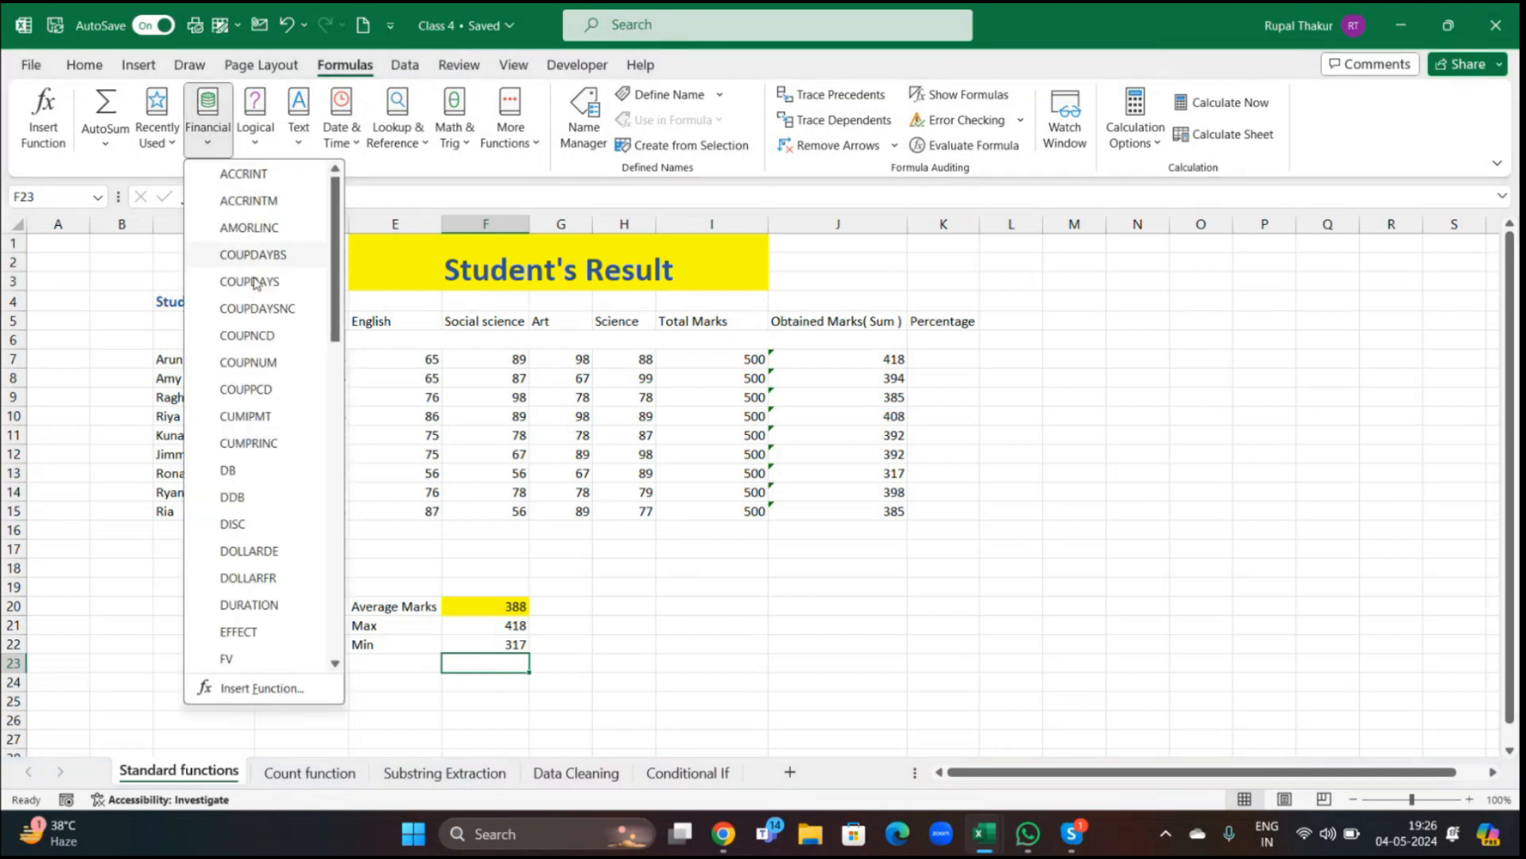
{"action": "left_click_drag", "start_coordinate": [336, 326], "coordinate": [341, 676]}
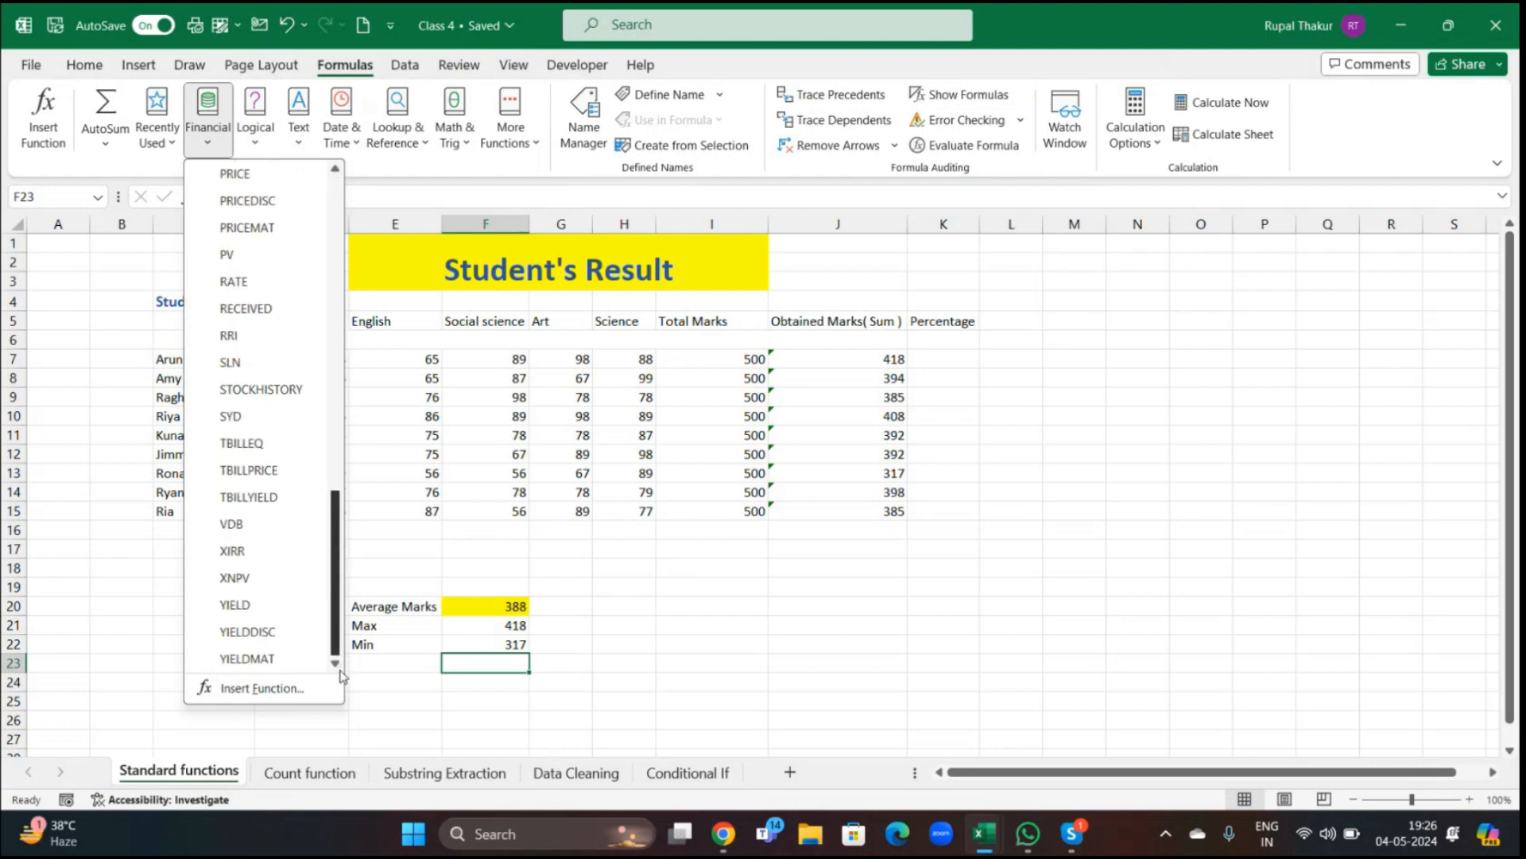
{"action": "scroll", "coordinate": [259, 256], "scroll_direction": "up", "scroll_amount": 10}
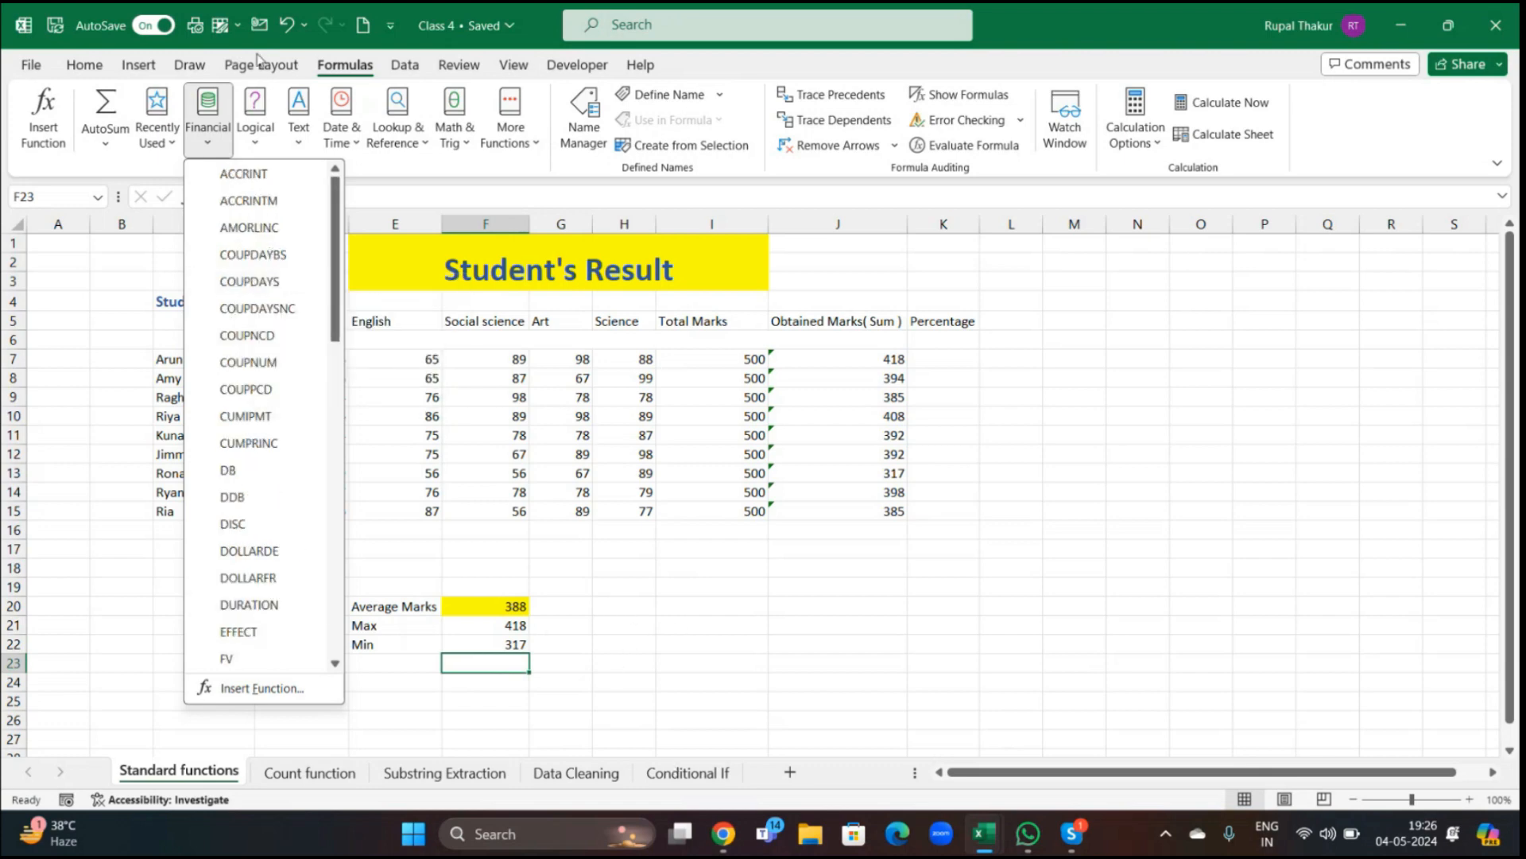
{"action": "left_click", "coordinate": [260, 131]}
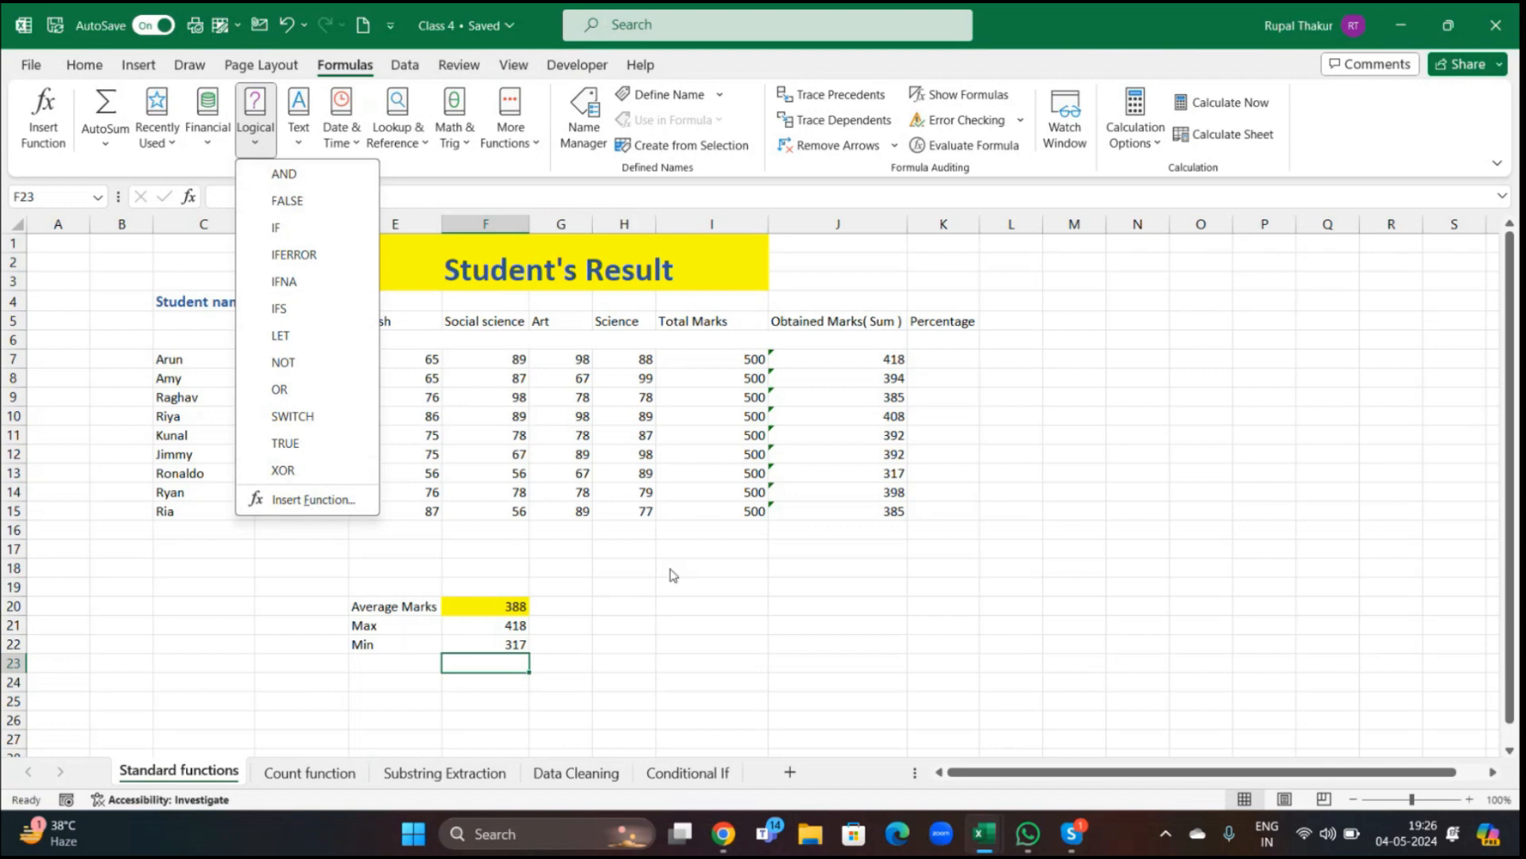
{"action": "left_click", "coordinate": [299, 131]}
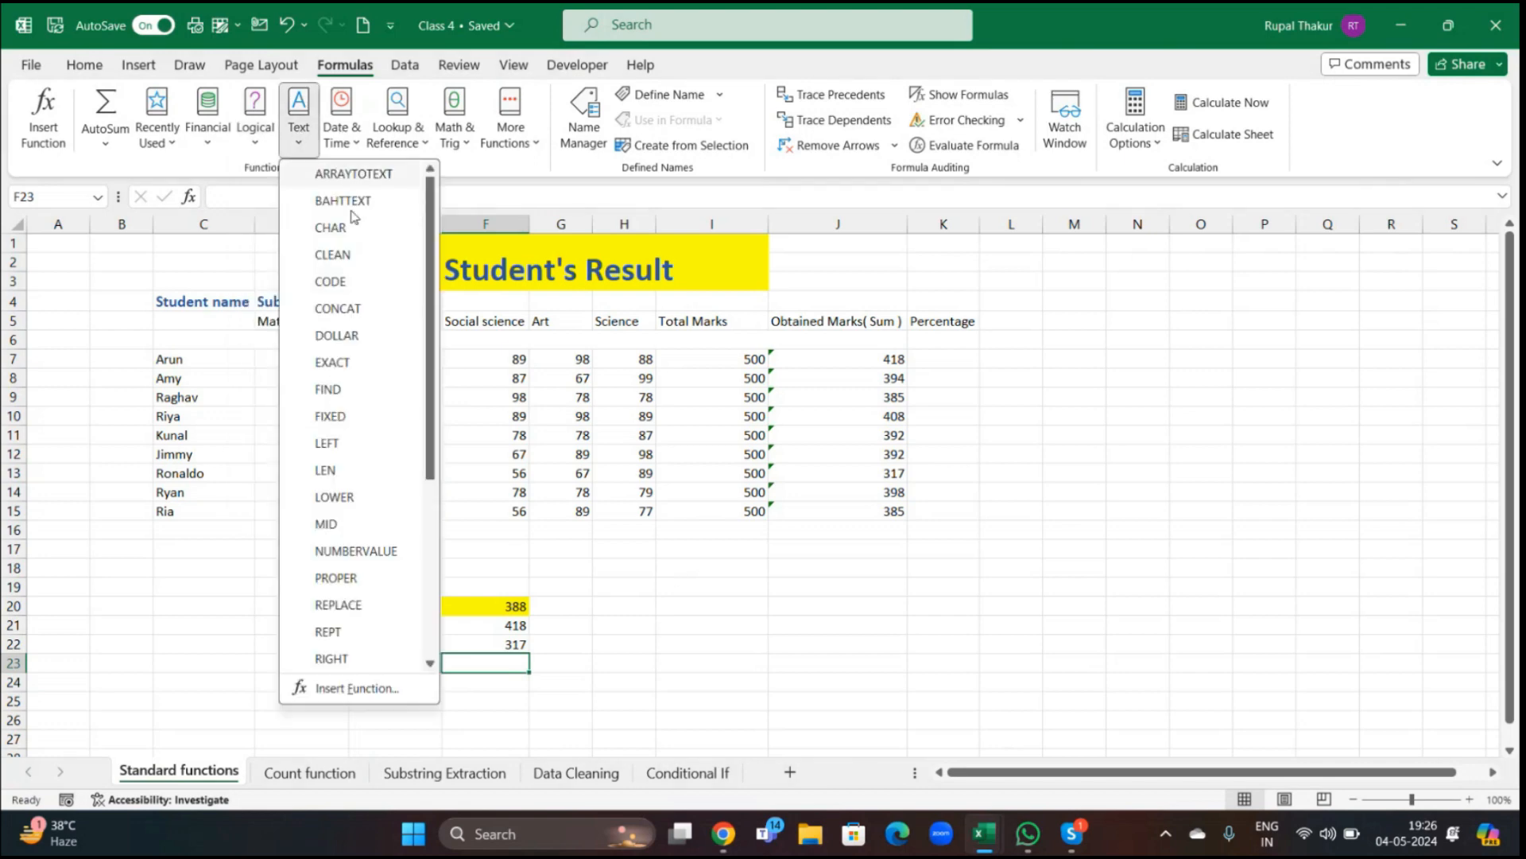
{"action": "left_click", "coordinate": [341, 127]}
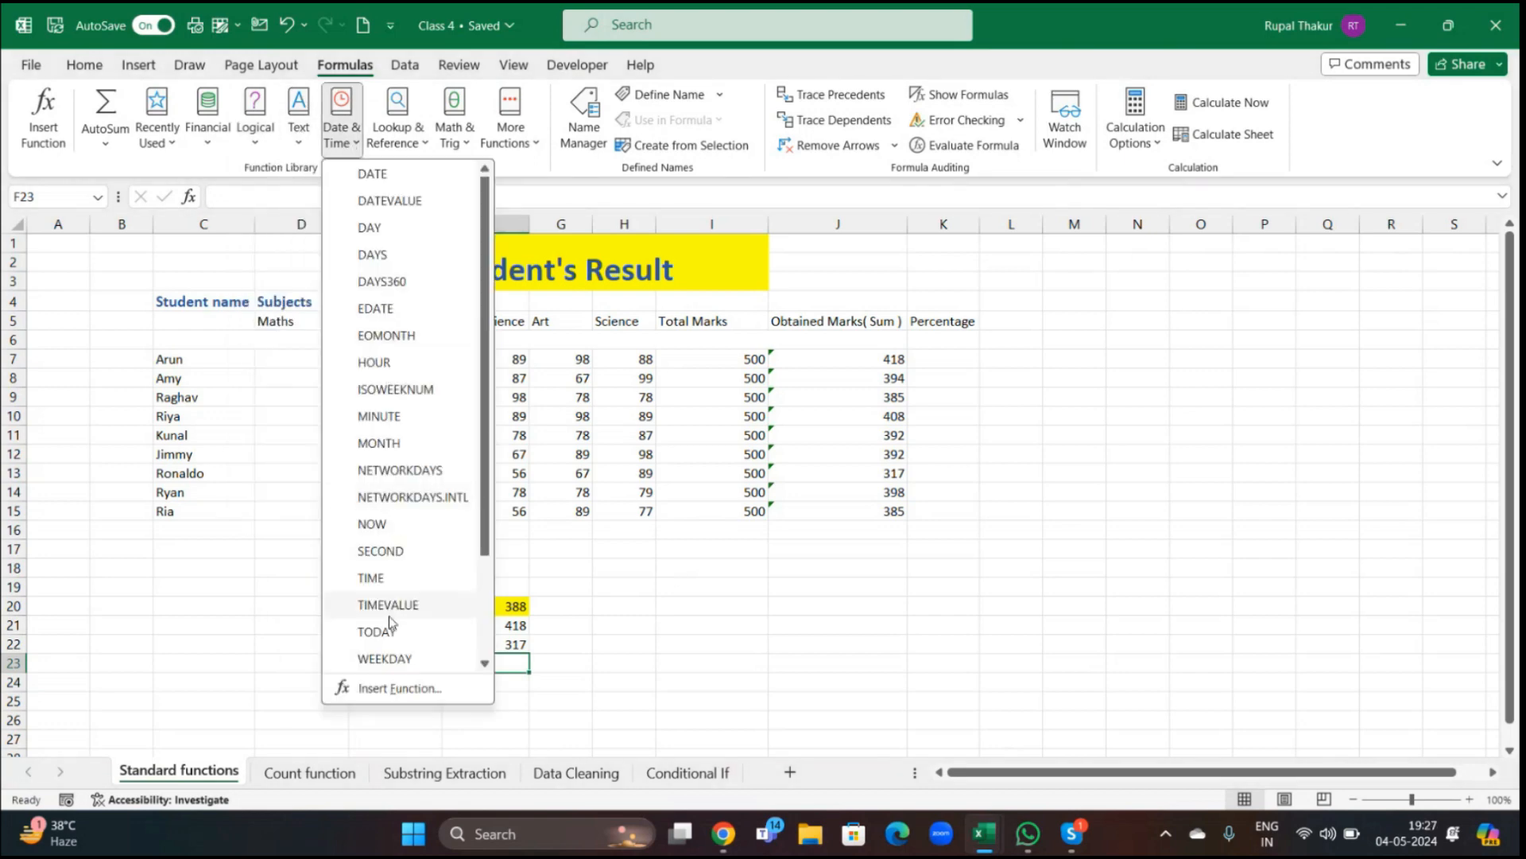
{"action": "left_click", "coordinate": [397, 127]}
{"action": "left_click", "coordinate": [397, 127]}
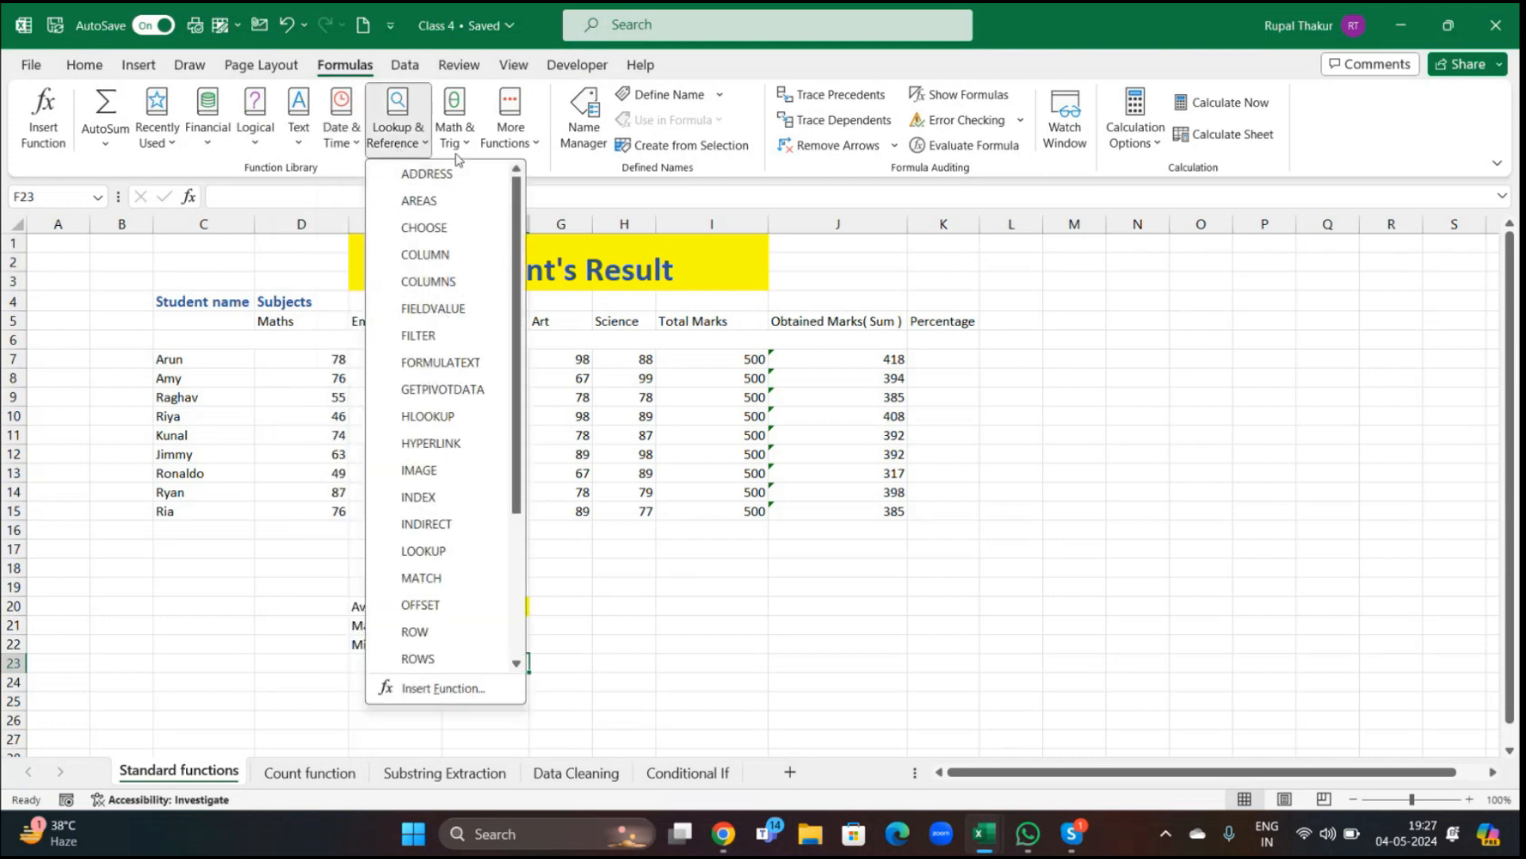
{"action": "left_click", "coordinate": [457, 142]}
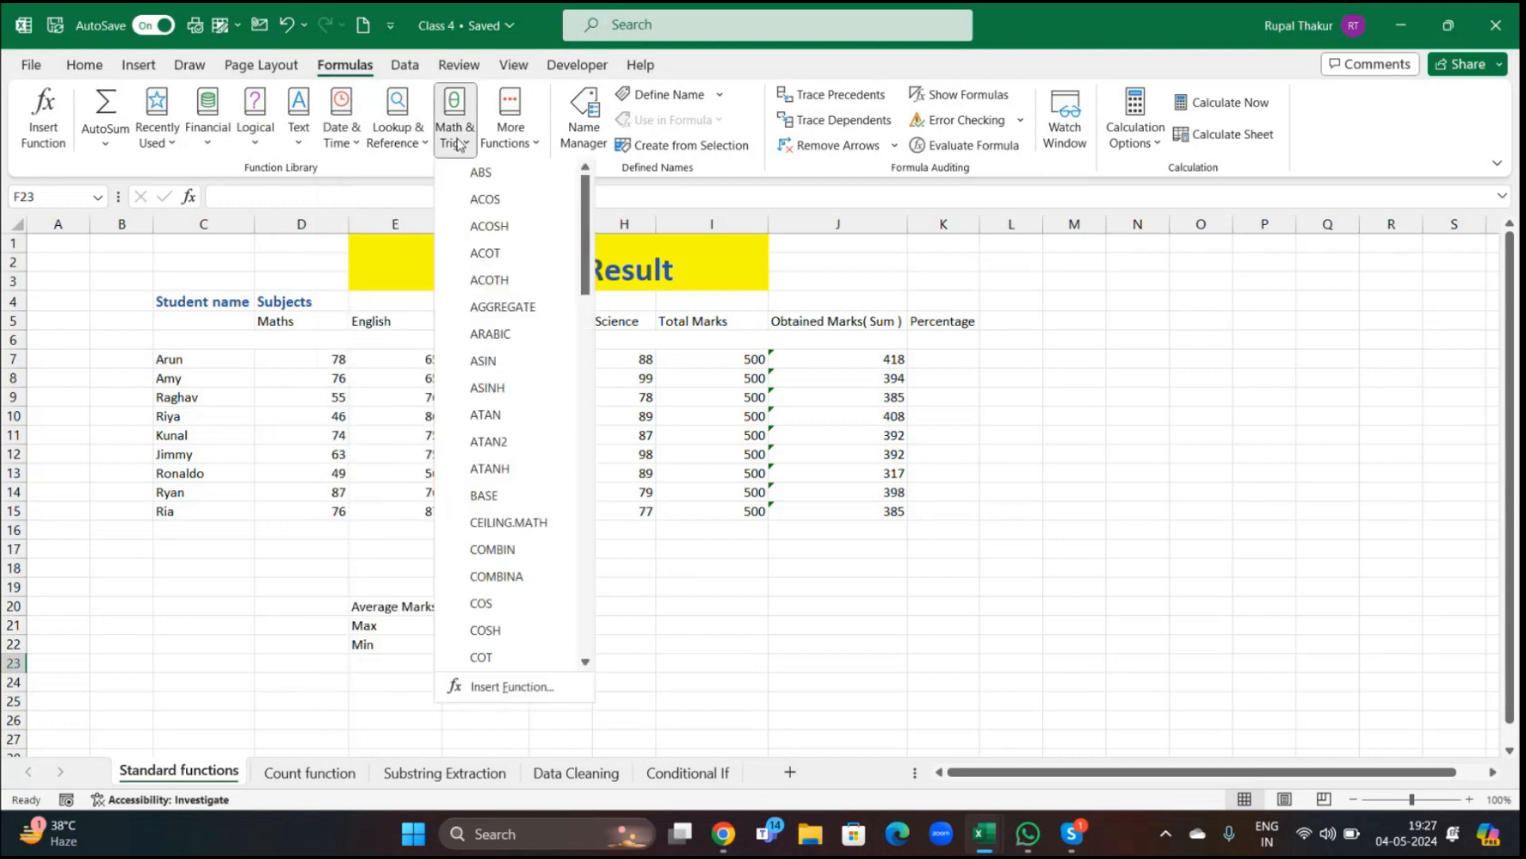
{"action": "left_click", "coordinate": [786, 707]}
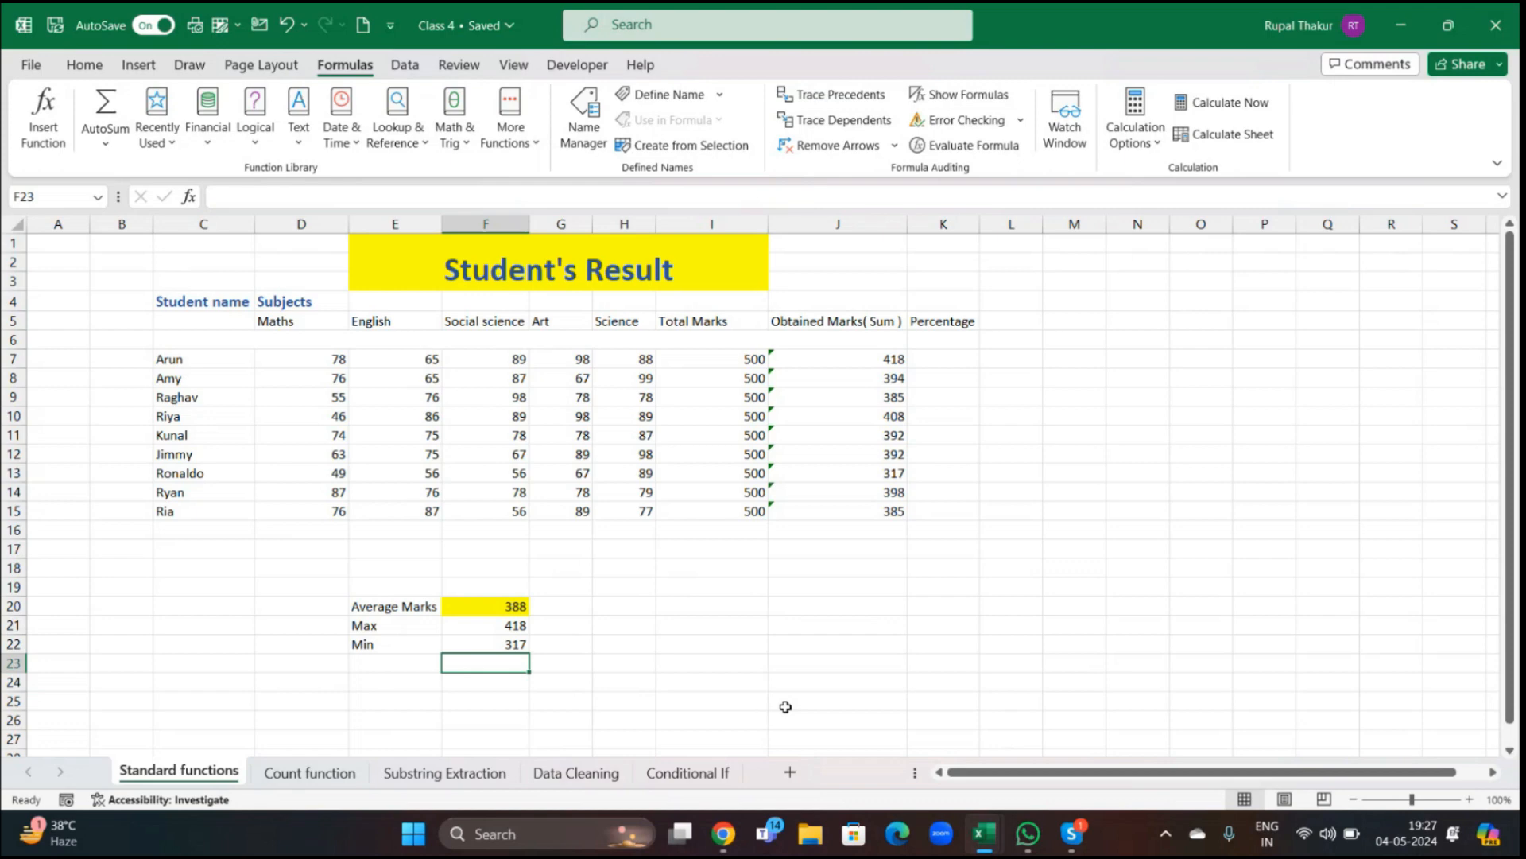
{"action": "left_click", "coordinate": [84, 64]}
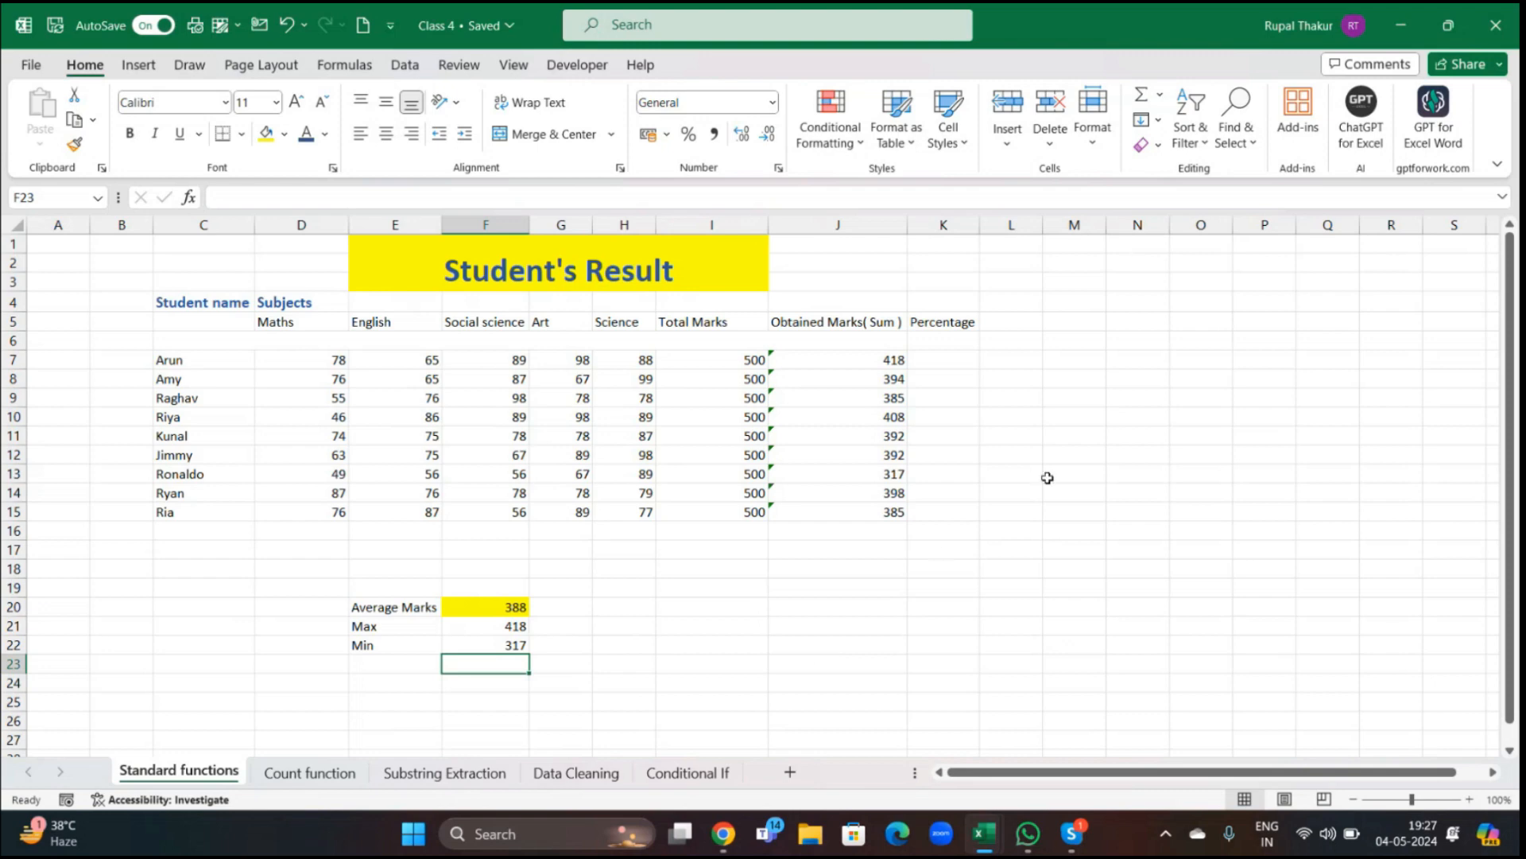
Enter the formula =J7/I7 in K7 to divide the first student's obtained marks by the total marks
{"action": "left_click", "coordinate": [958, 360]}
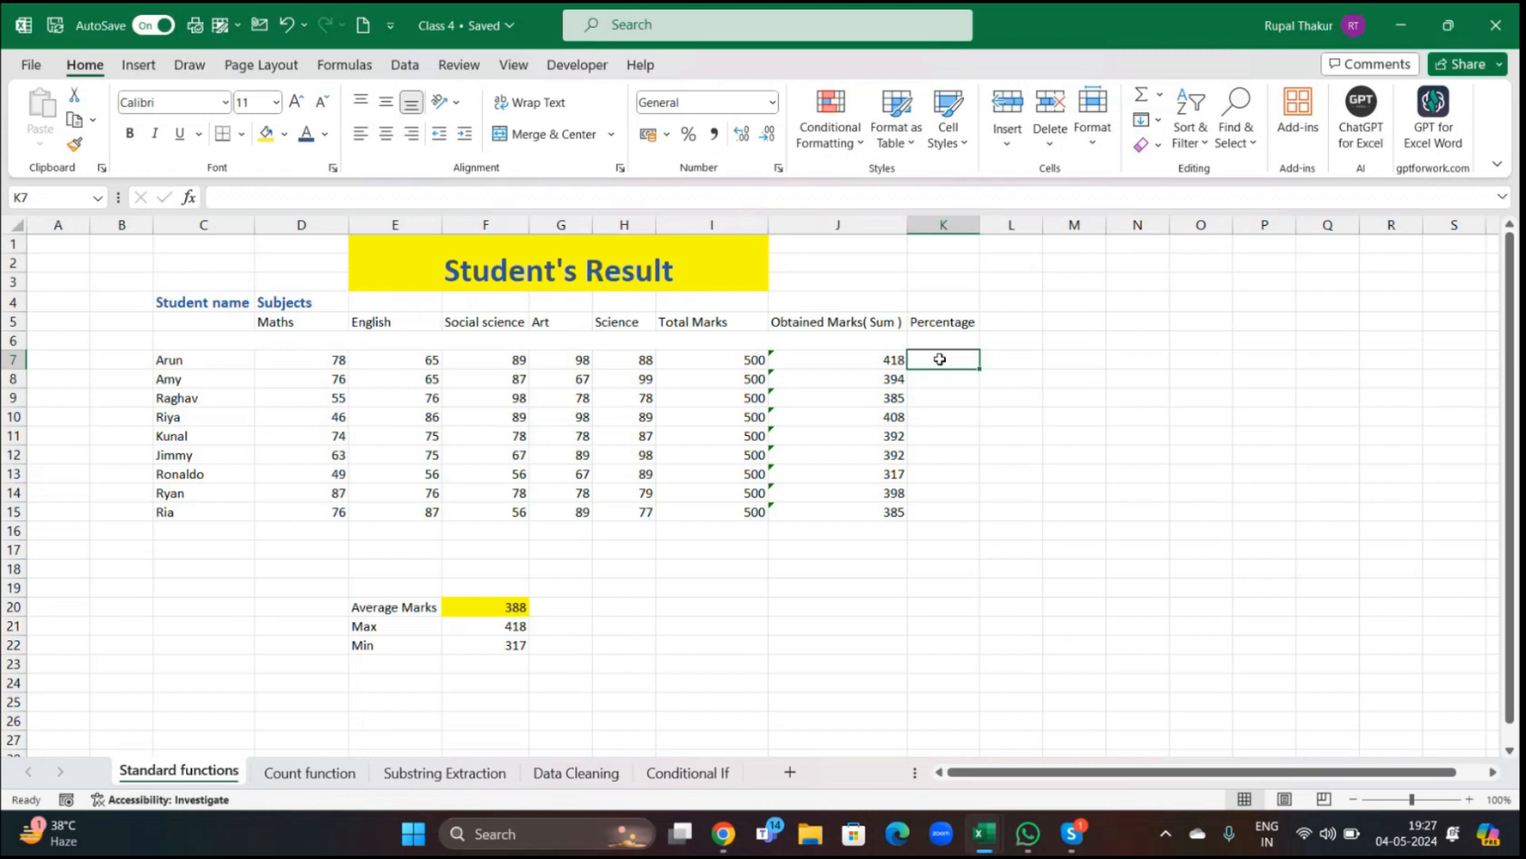
{"action": "type", "text": "="}
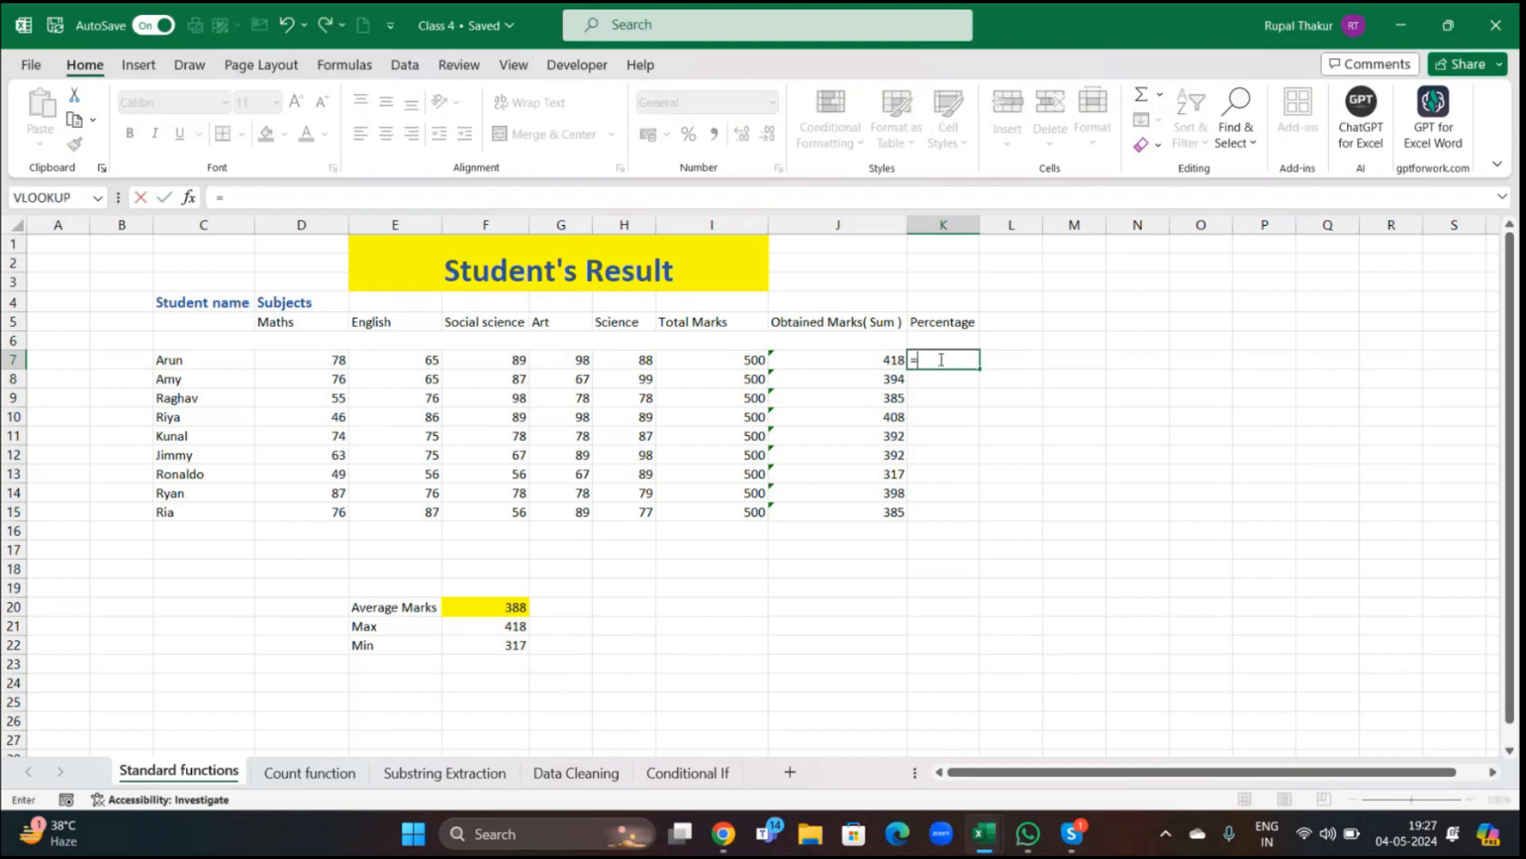
{"action": "left_click", "coordinate": [830, 361]}
{"action": "type", "text": "/"}
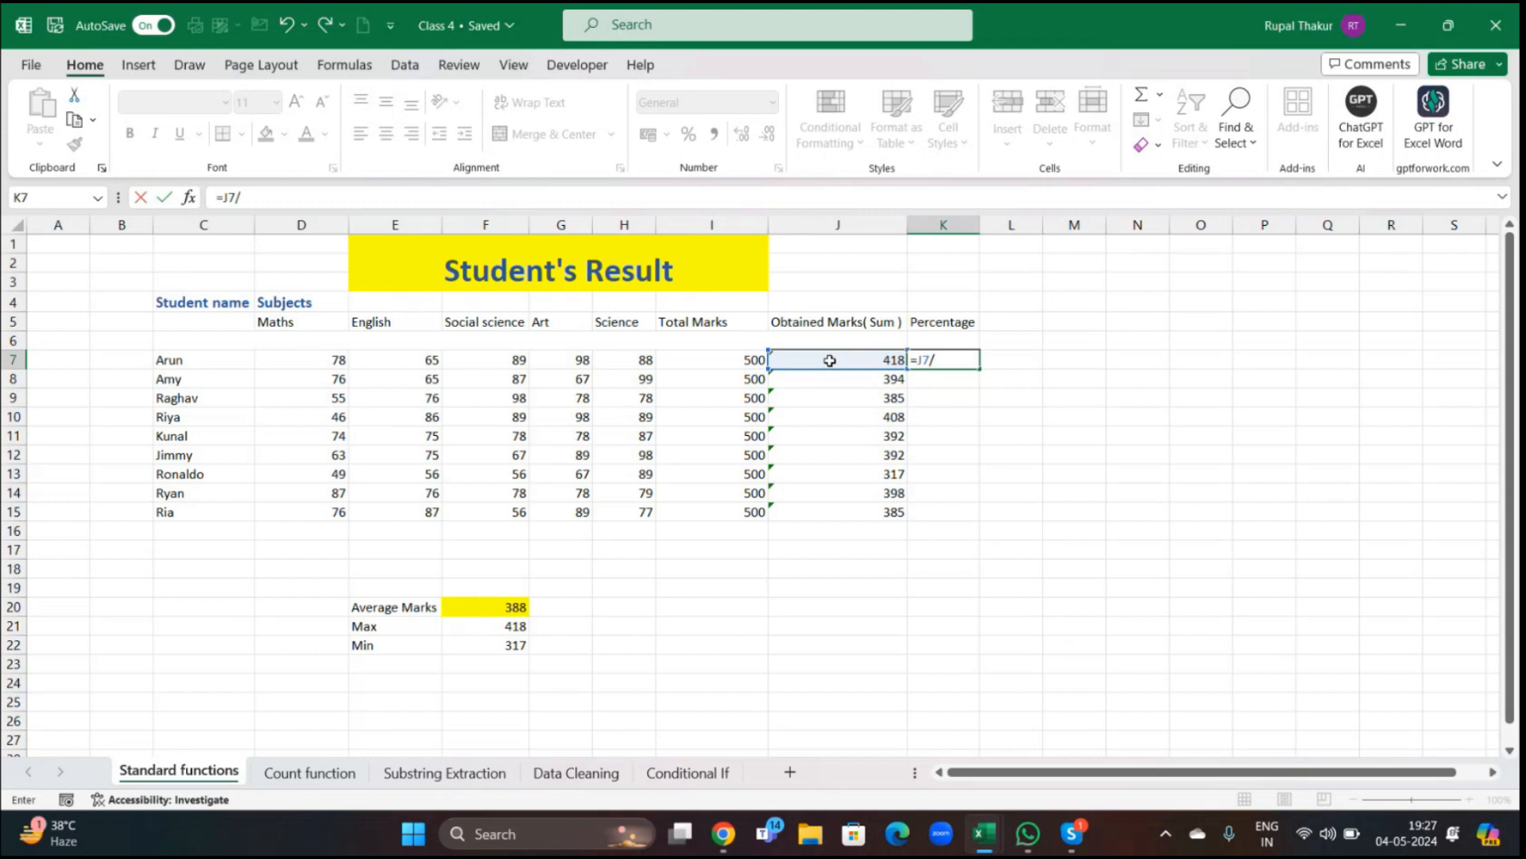
{"action": "left_click", "coordinate": [696, 359]}
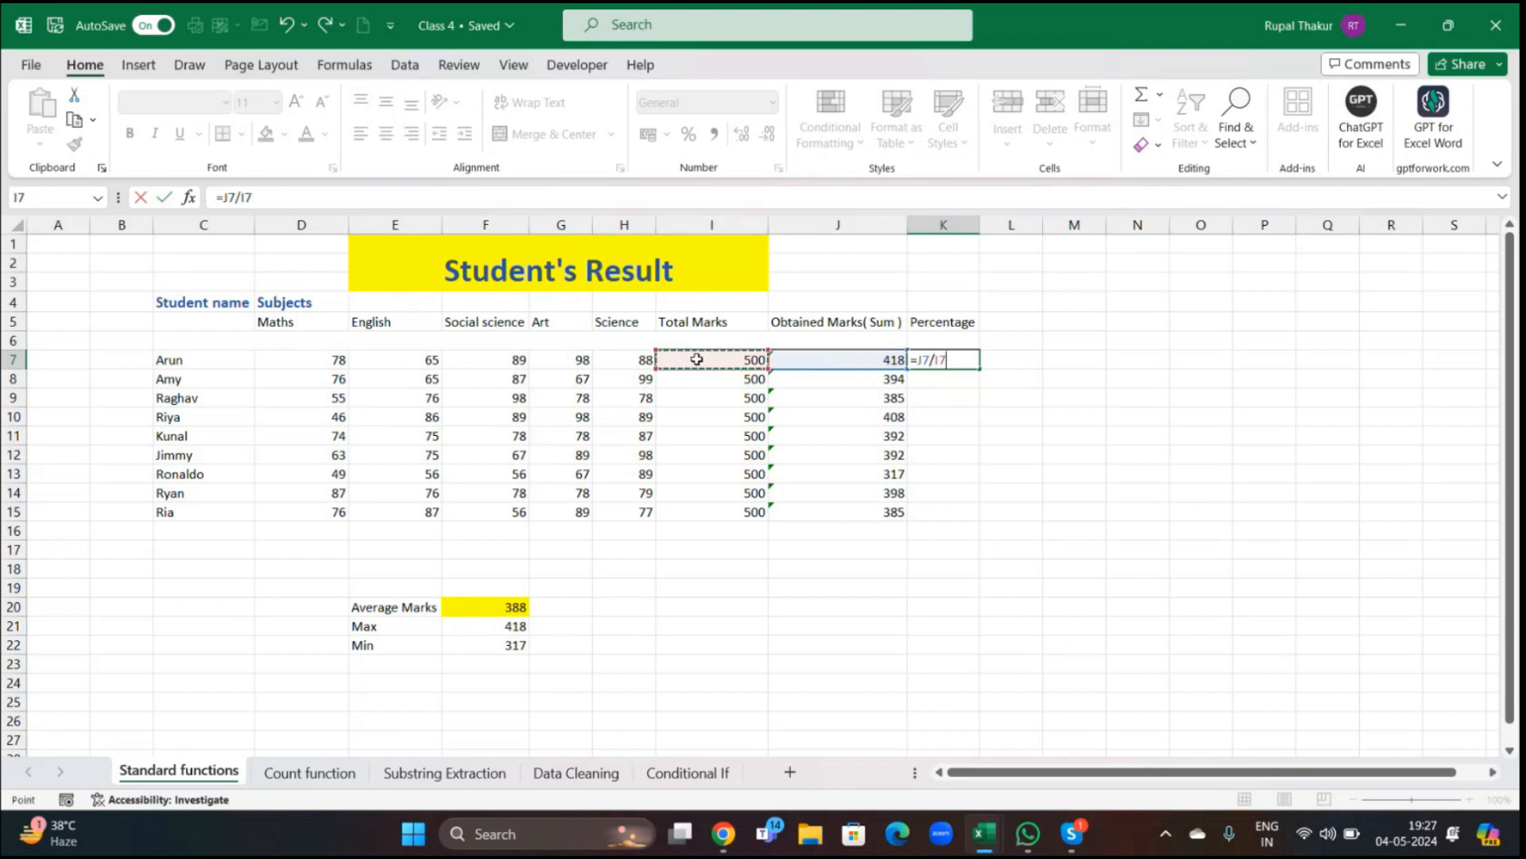
{"action": "key", "text": "Return"}
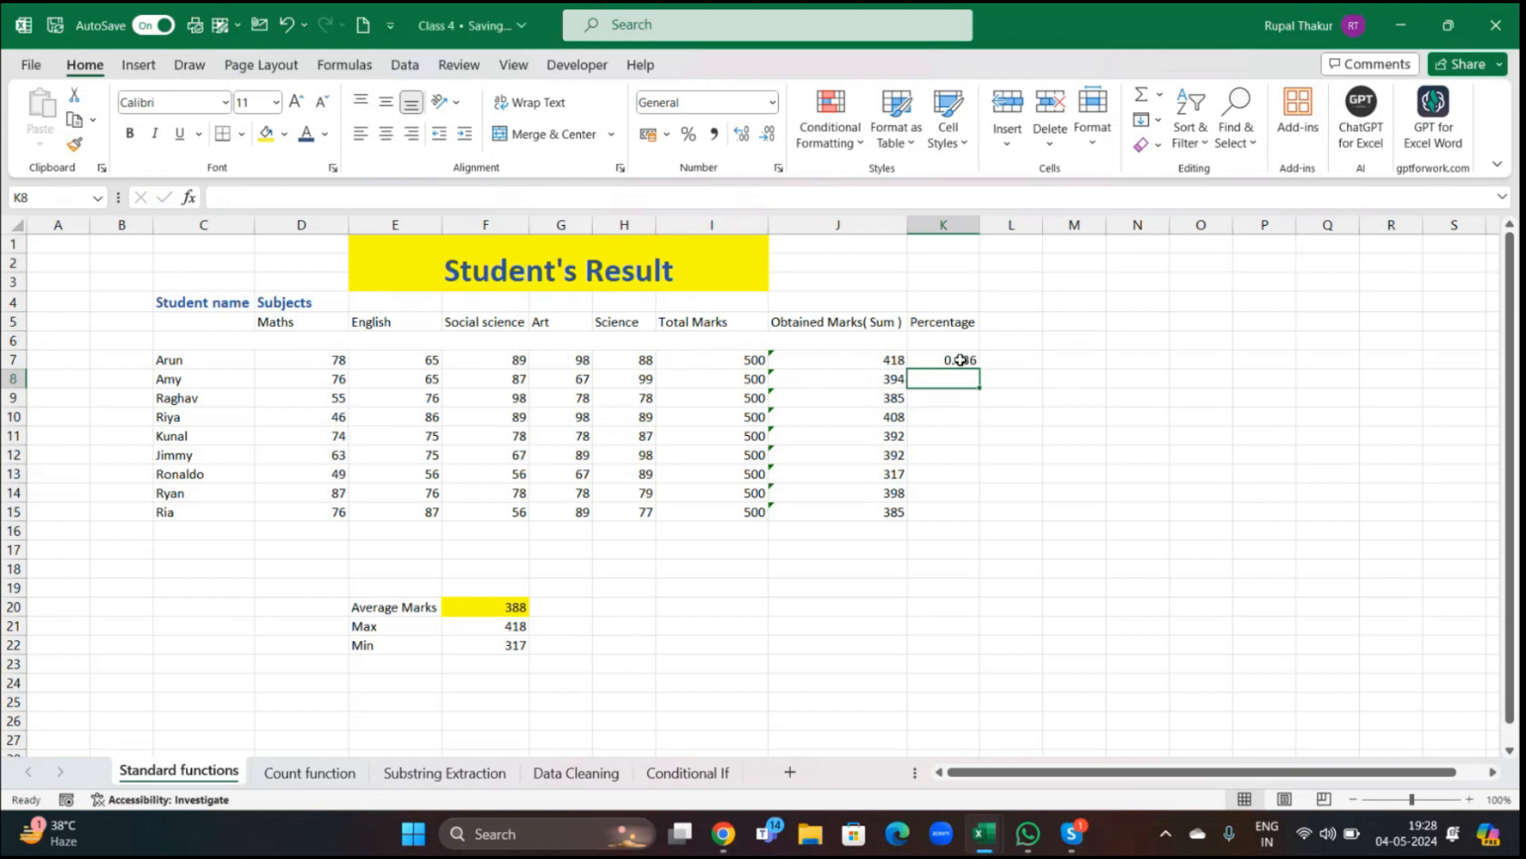
{"action": "left_click", "coordinate": [960, 359]}
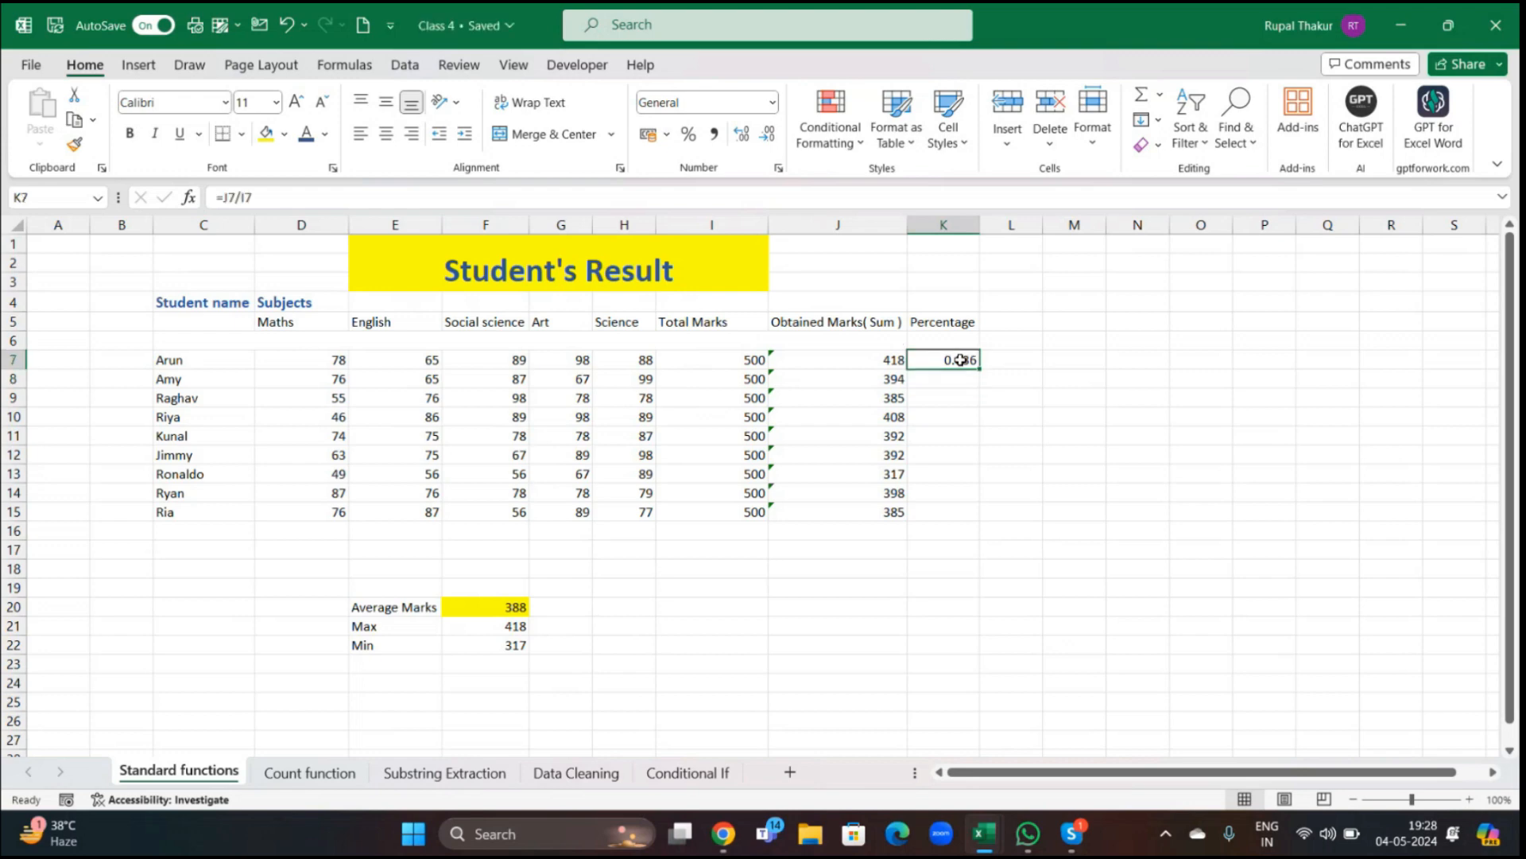
{"action": "double_click", "coordinate": [960, 359]}
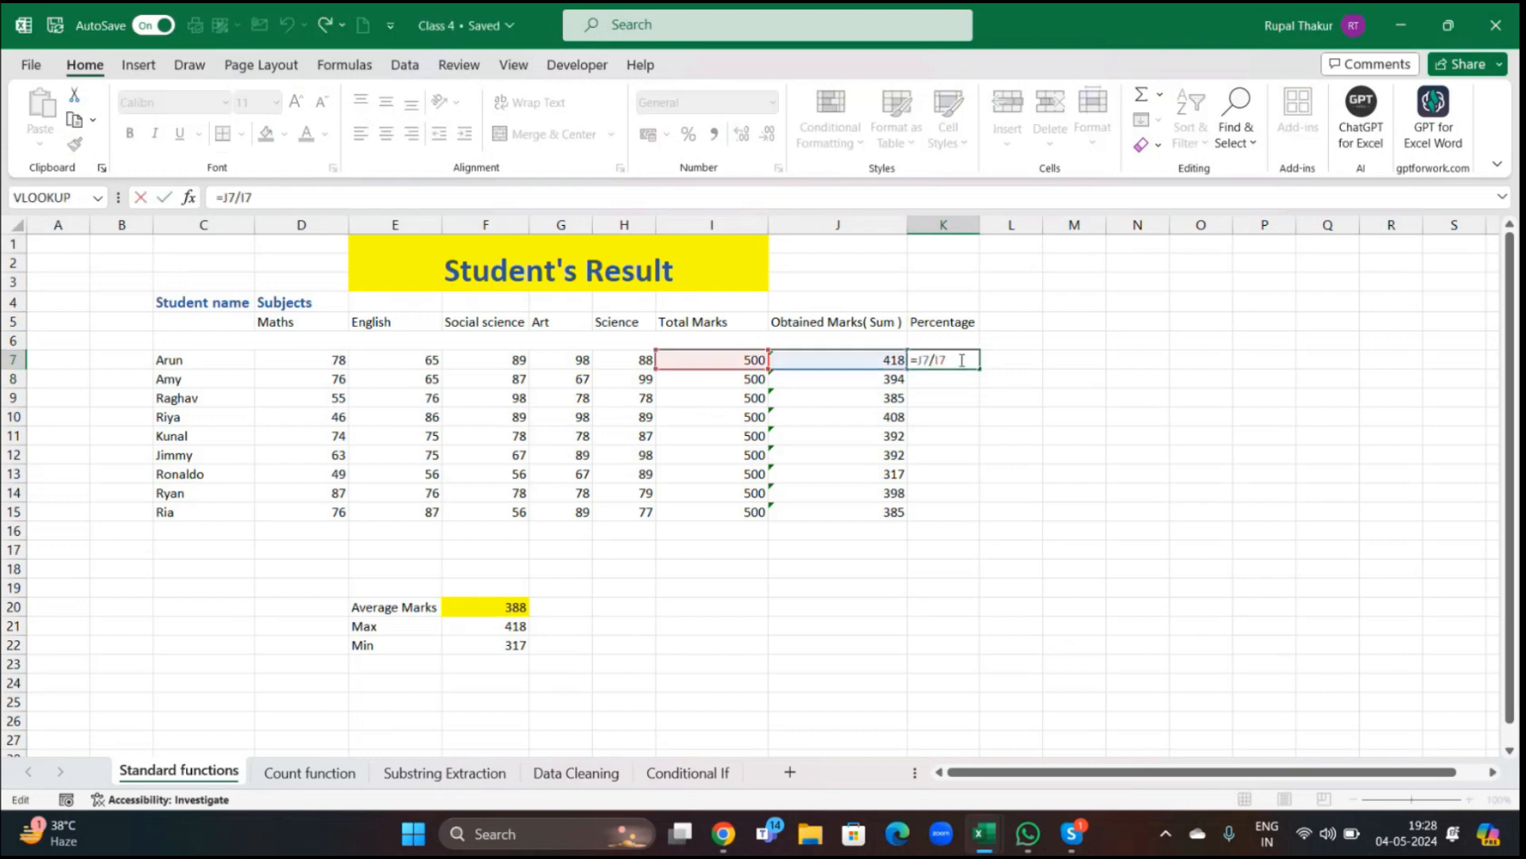
{"action": "key", "text": "Return"}
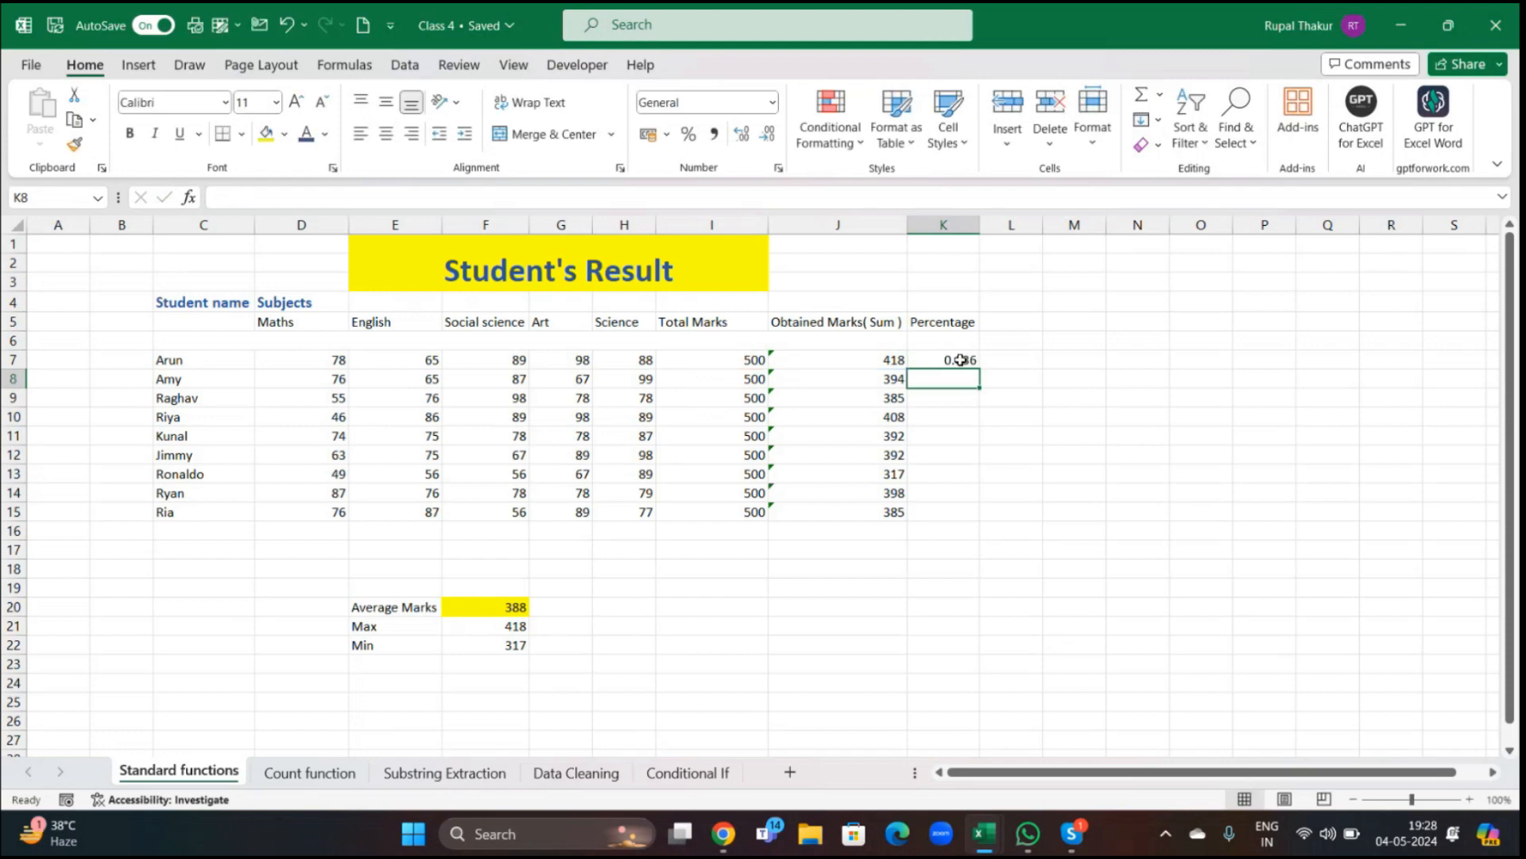
Copy the K7 formula down to K15 and format K7:K15 as percentages
{"action": "left_click", "coordinate": [970, 362]}
{"action": "left_click_drag", "start_coordinate": [971, 363], "coordinate": [986, 519]}
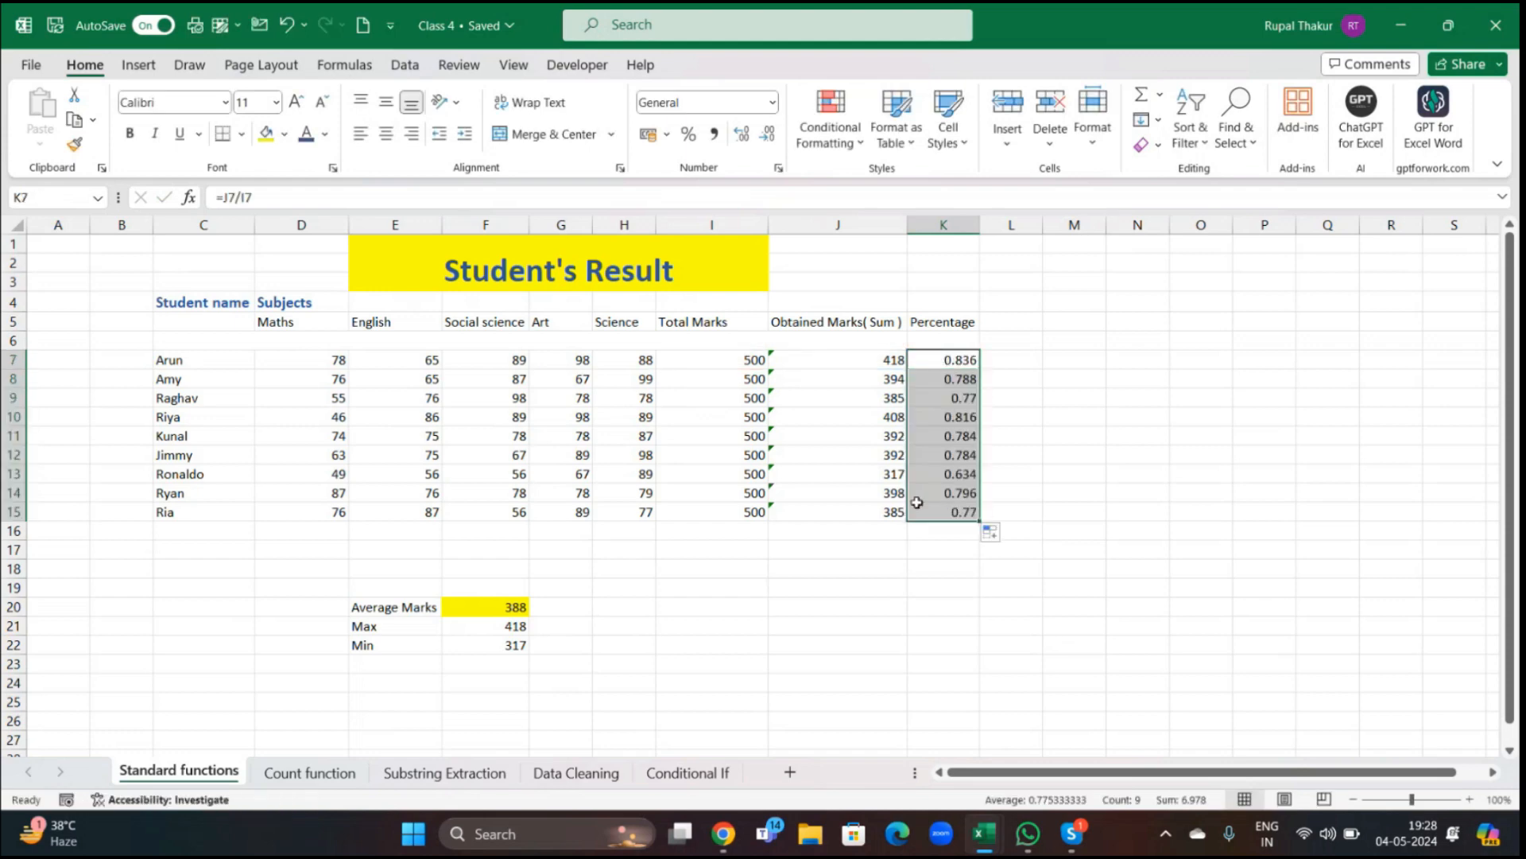
{"action": "left_click", "coordinate": [687, 135]}
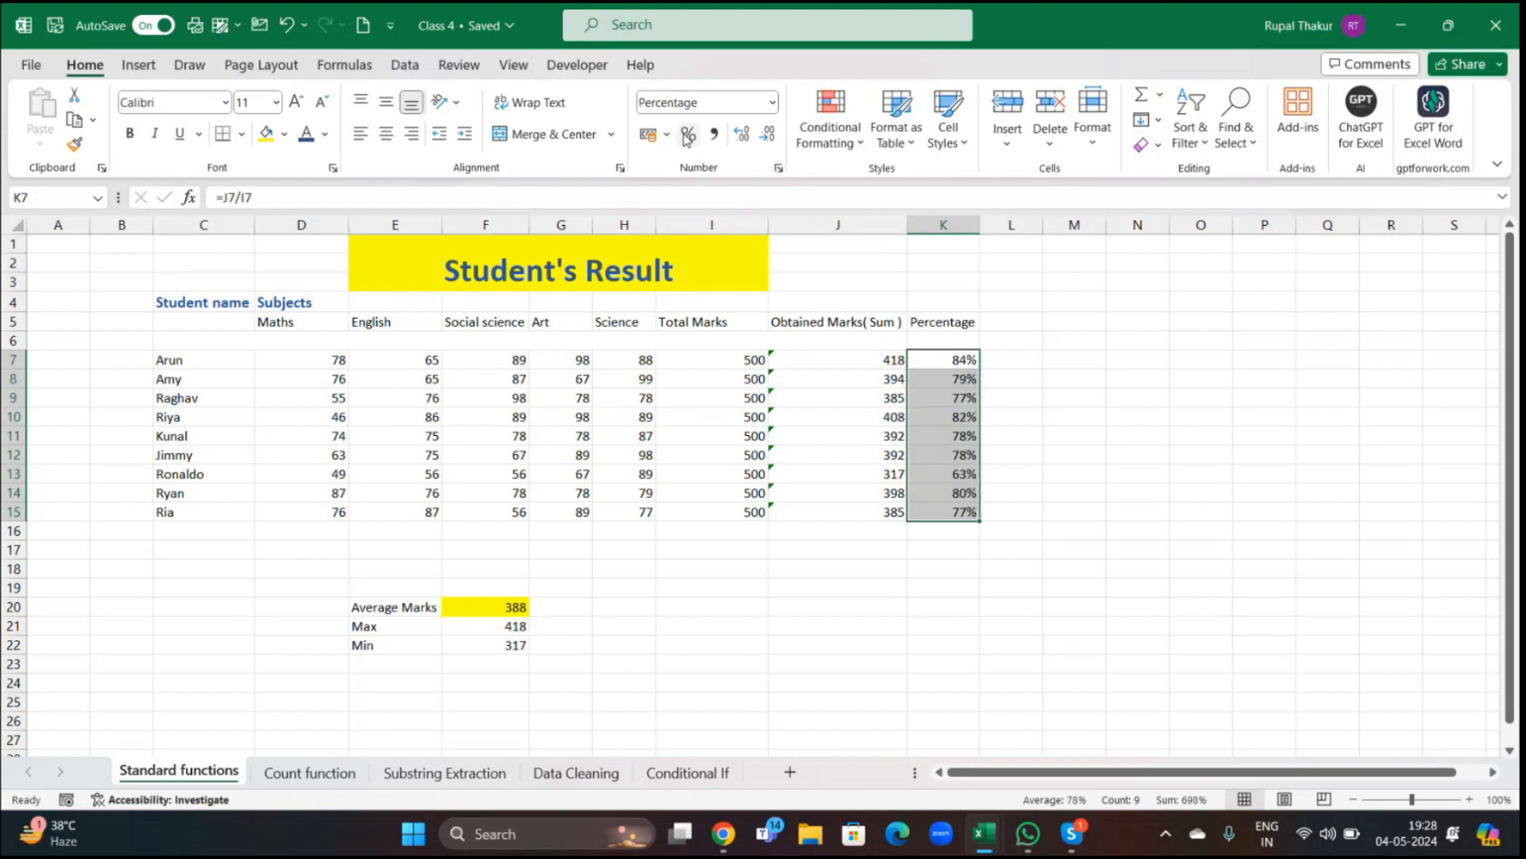
{"action": "left_click", "coordinate": [1079, 384]}
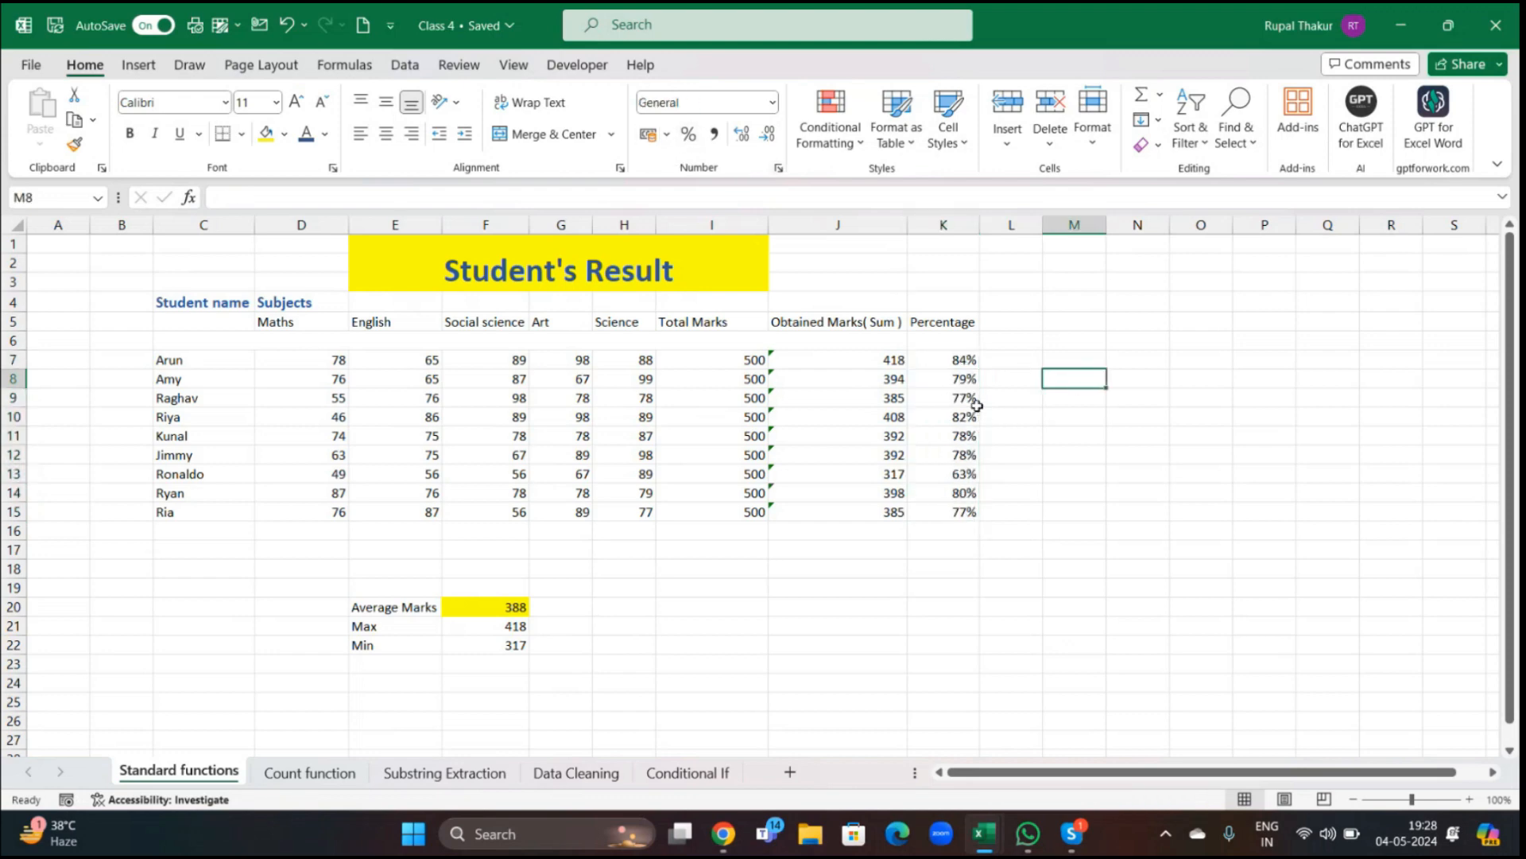